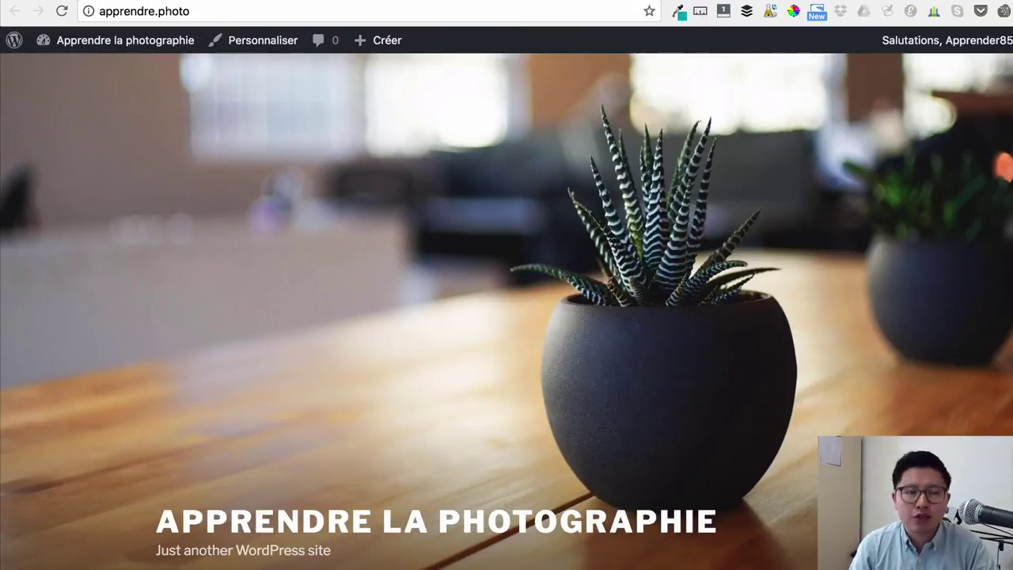
- Open the site's WordPress administration and go to the general settings page
click(317, 1)
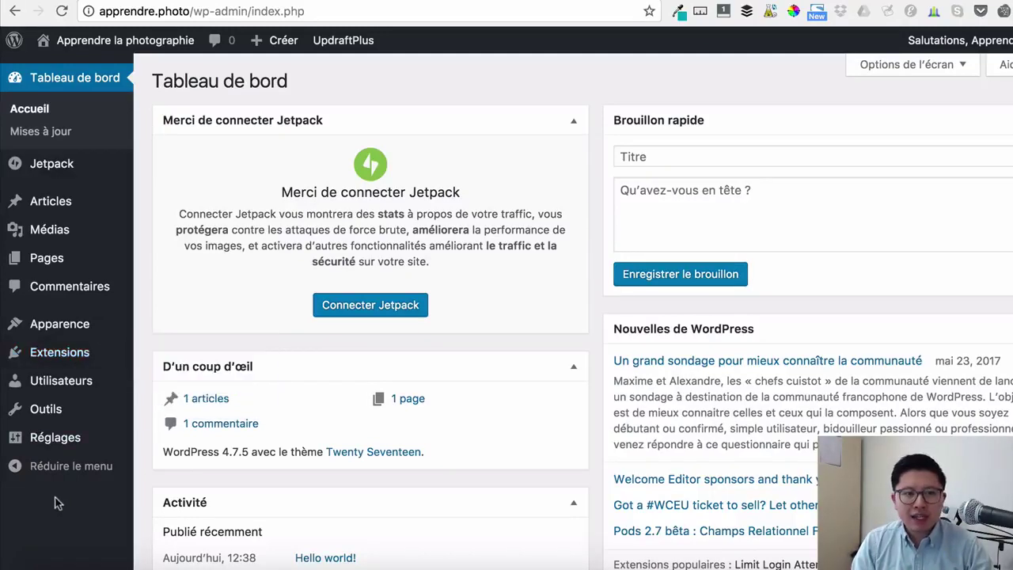
mouse_move(71, 446)
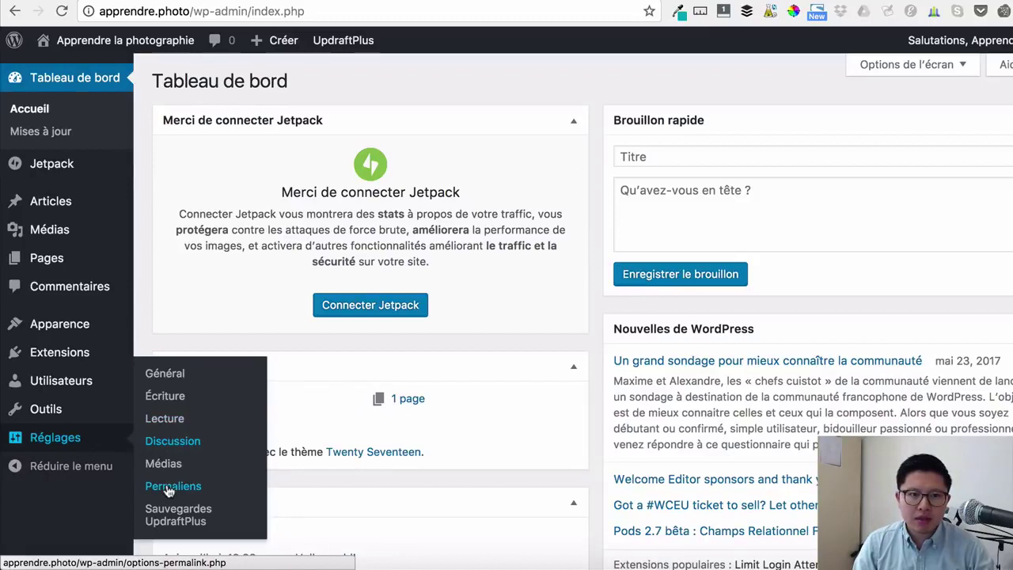
click(56, 436)
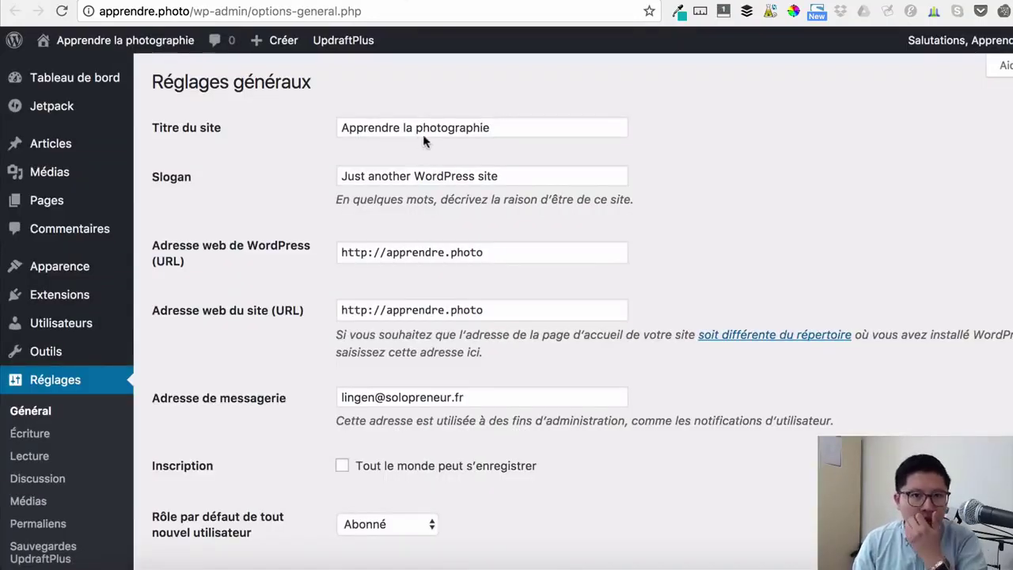
- Change the site title to "Apprendre la photo avec un iPhone"
click(431, 130)
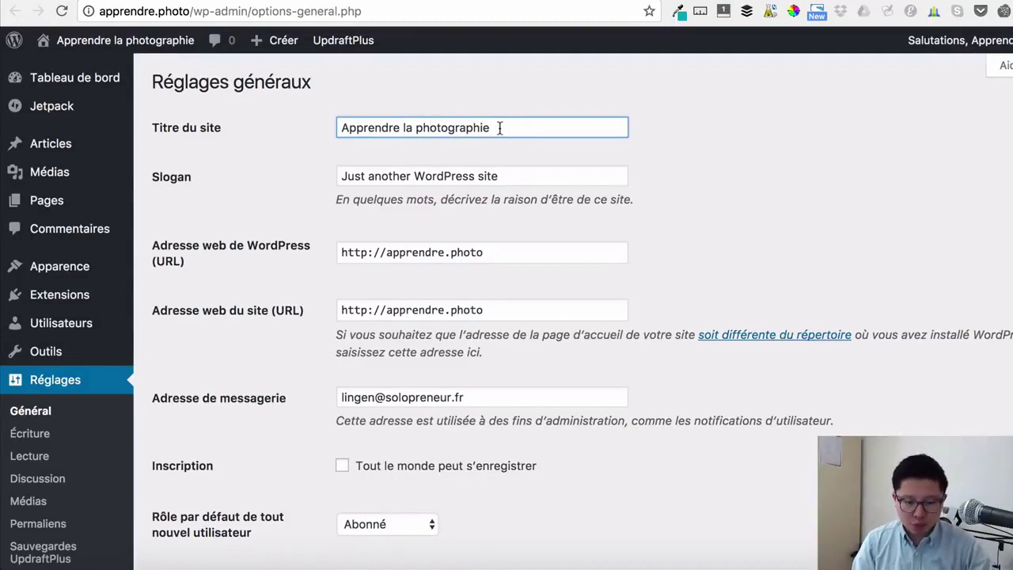
triple_click(500, 128)
text(Apprend)
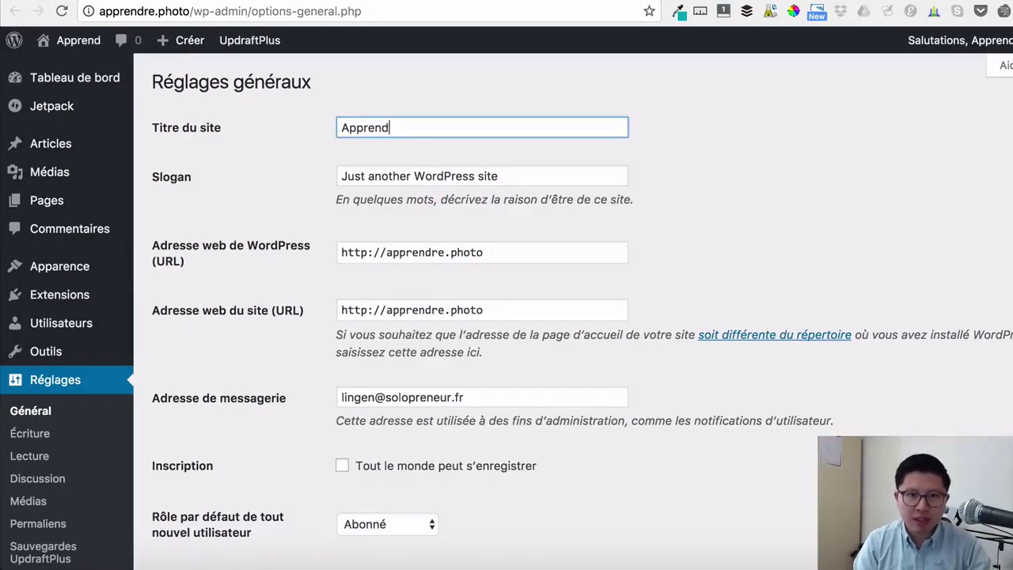
text(re la phot)
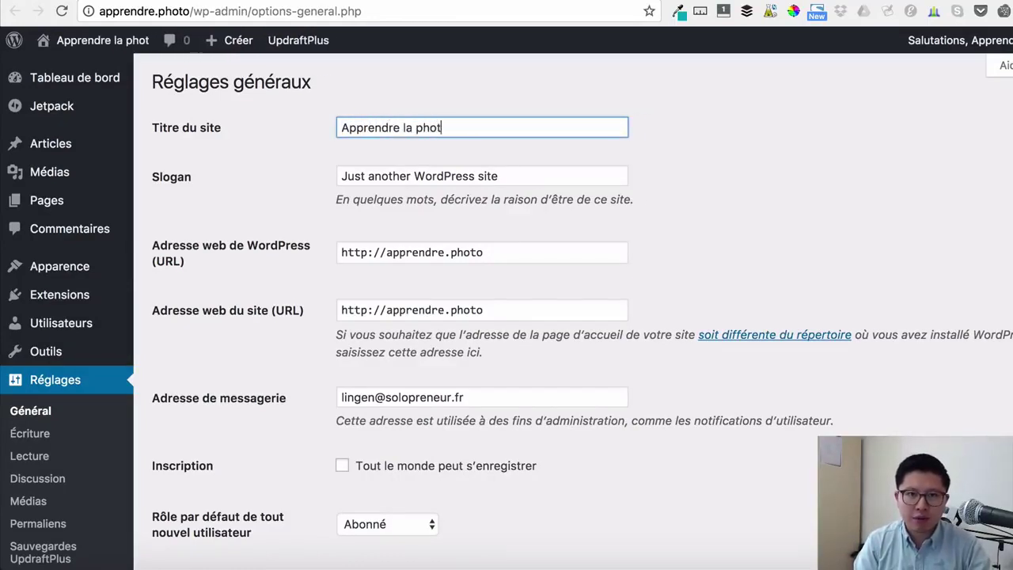
text(o avec i)
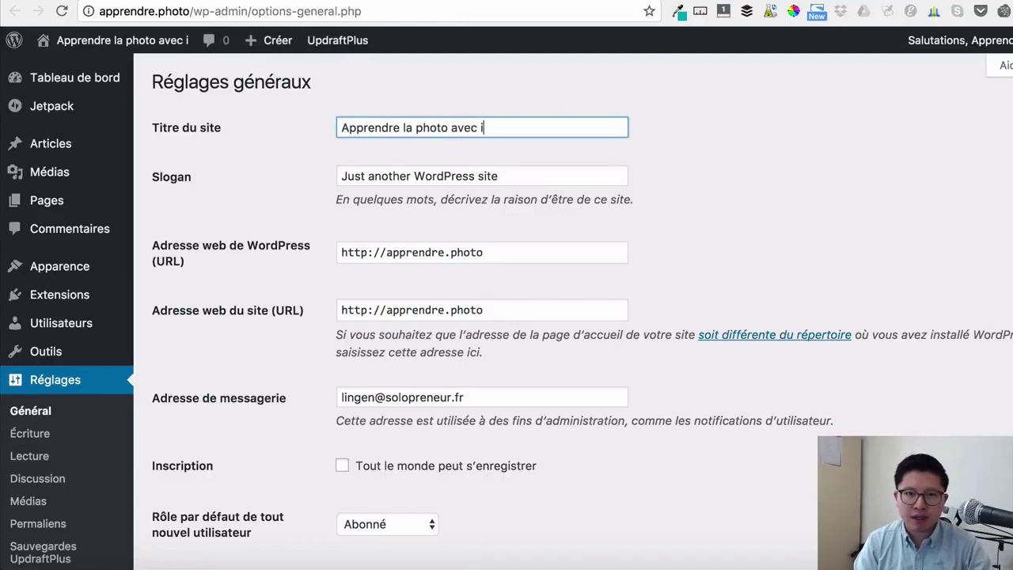
key(BackSpace)
text(un iPhone)
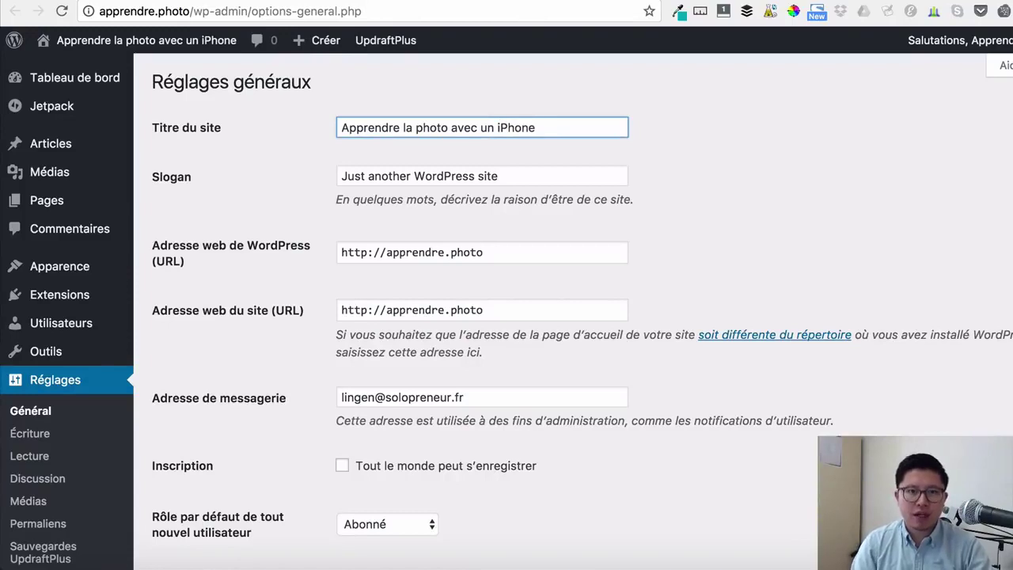
- Replace the site's slogan with "Apprendre la photo avec un iPhone"
key(Tab)
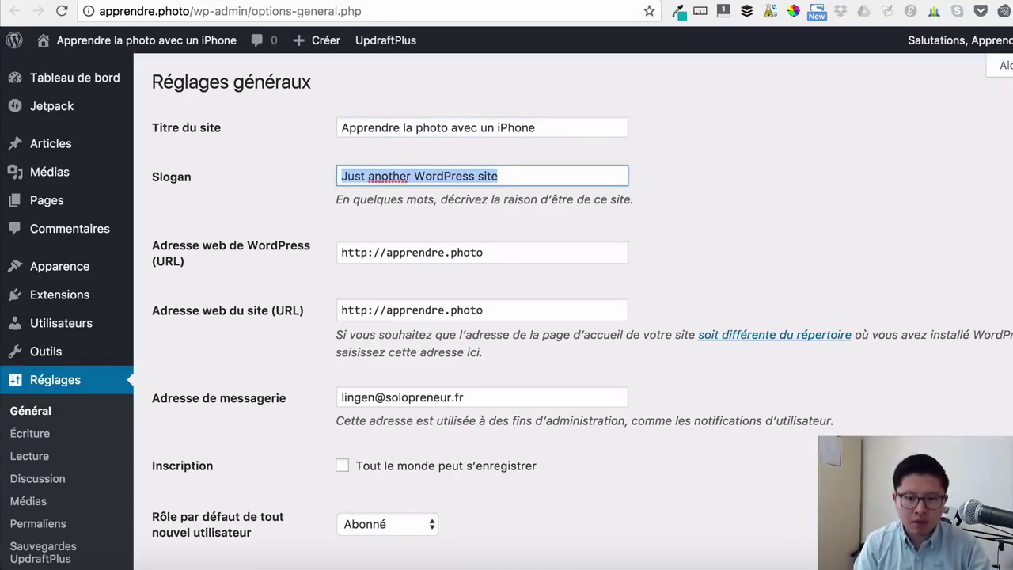
text(Apprendre la)
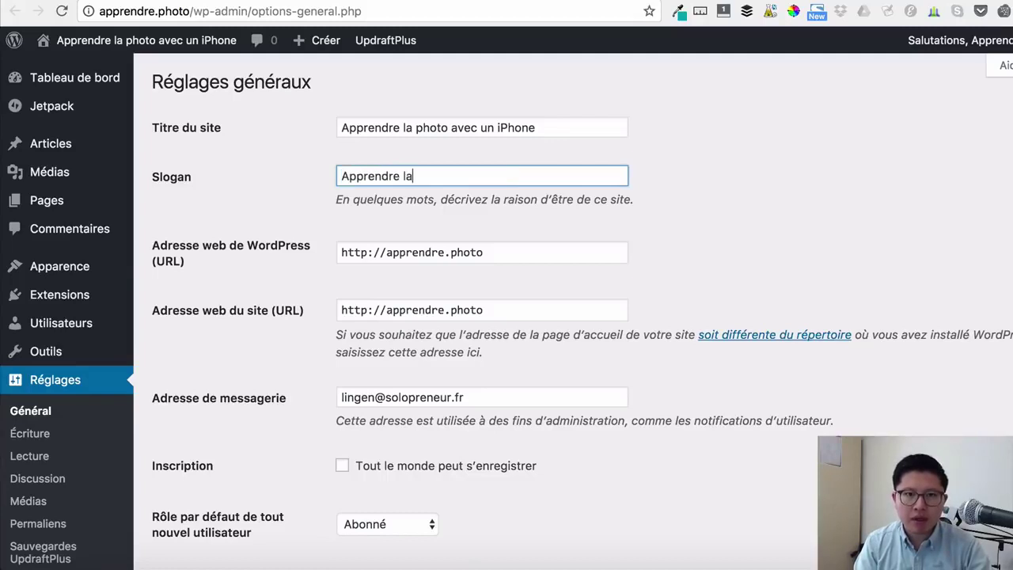
text( photo avec un ipHon)
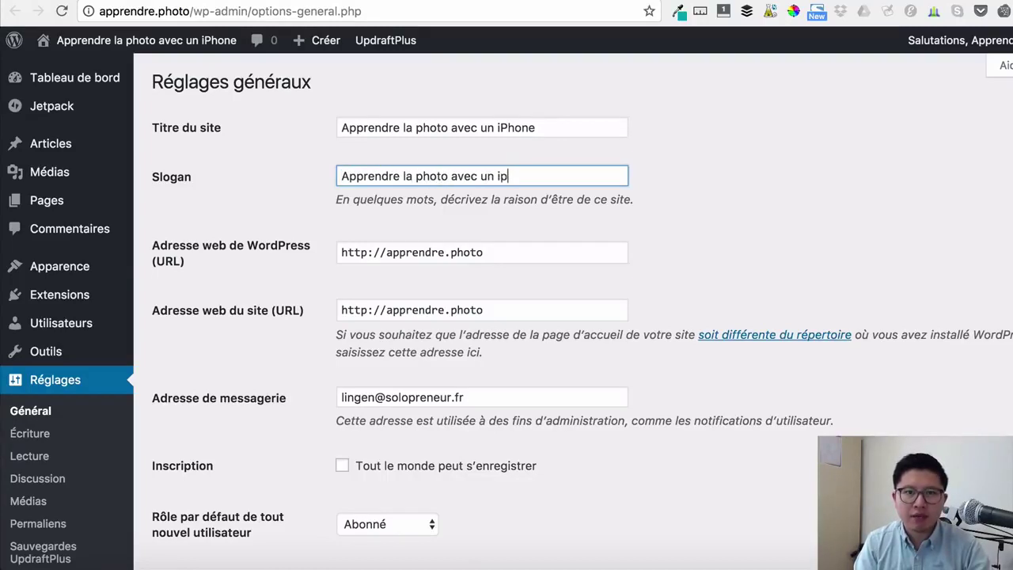
key(BackSpace)
key(BackSpace)
key(BackSpace)
key(BackSpace)
text(Phone)
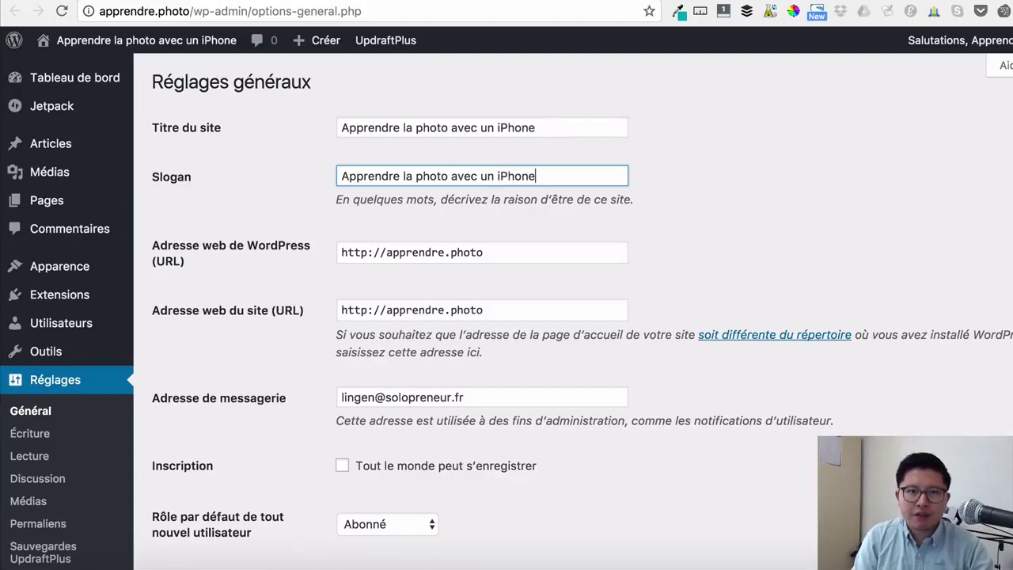
- Replace the site title with "Apprendre.photo"
click(505, 129)
key(super+a)
text(Appr)
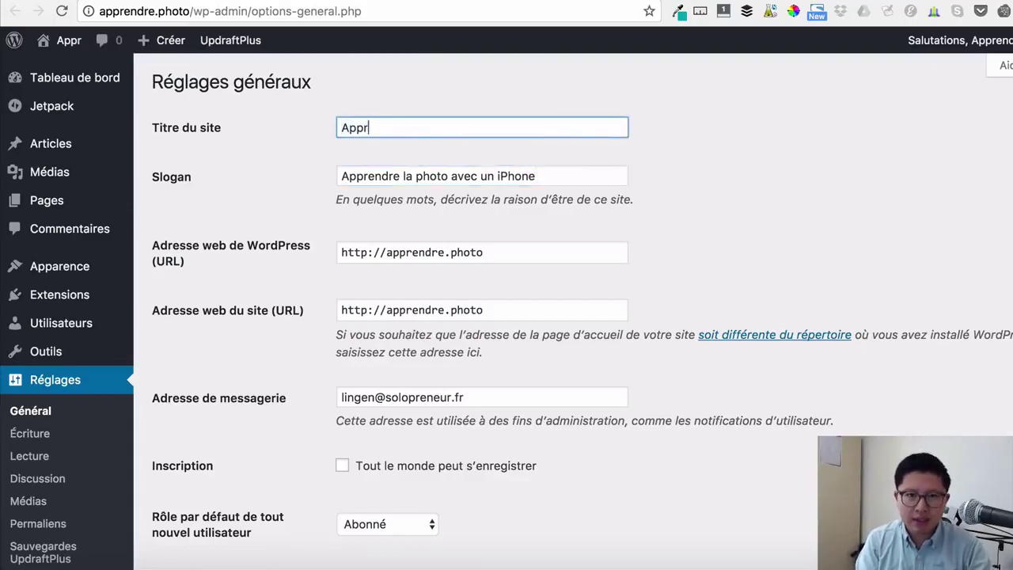
text(endre.)
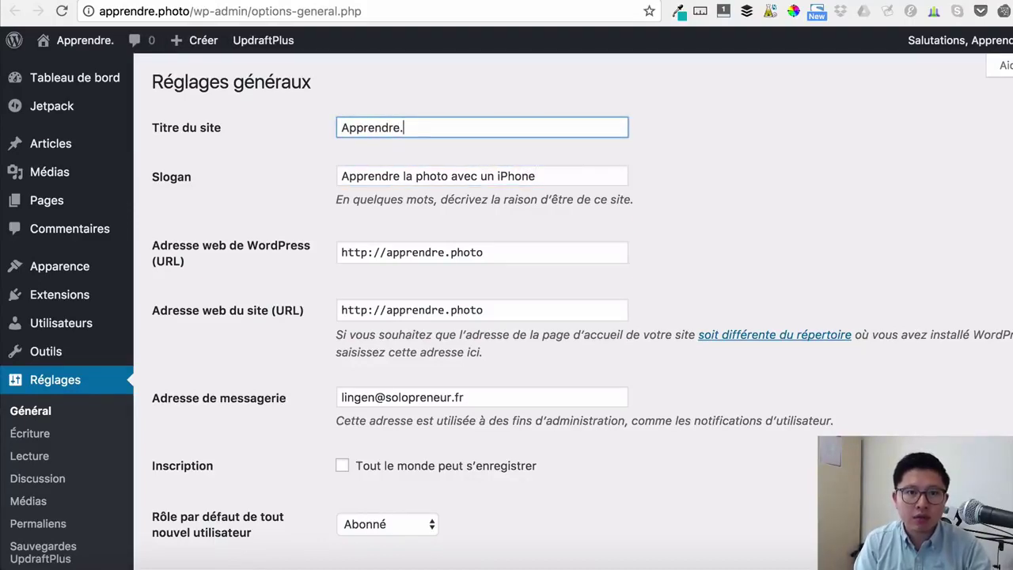
text(photo)
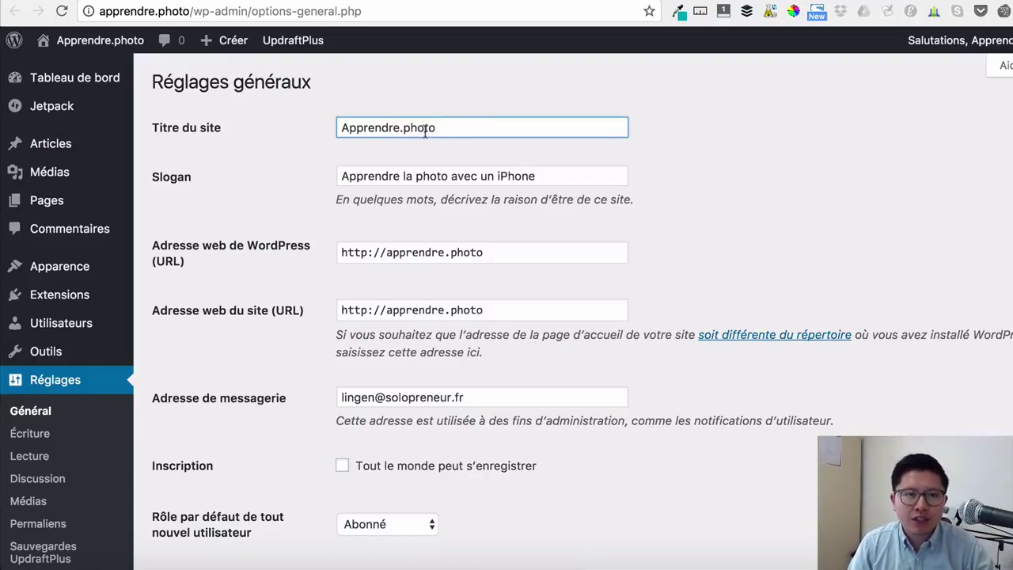
click(374, 176)
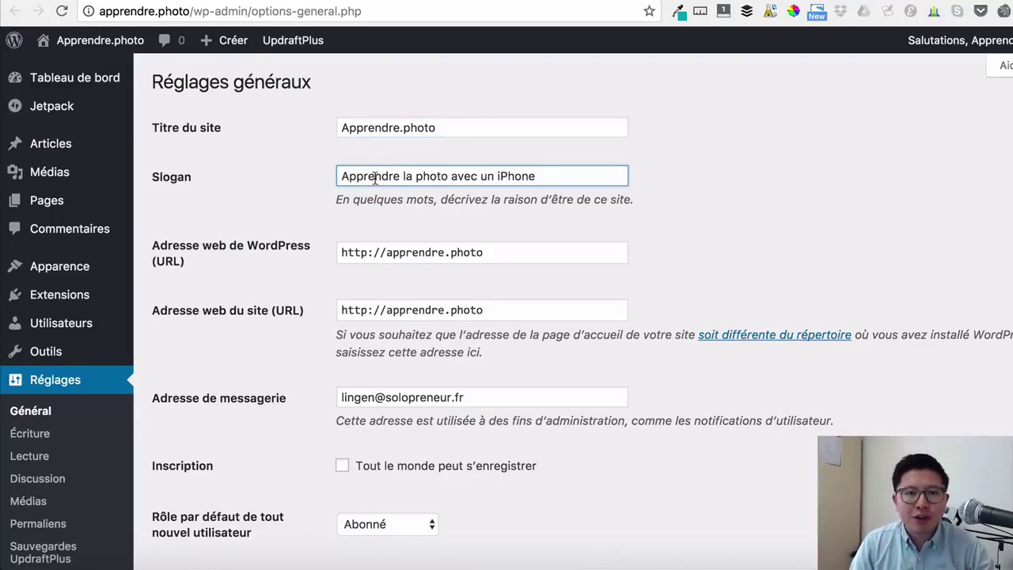
click(539, 178)
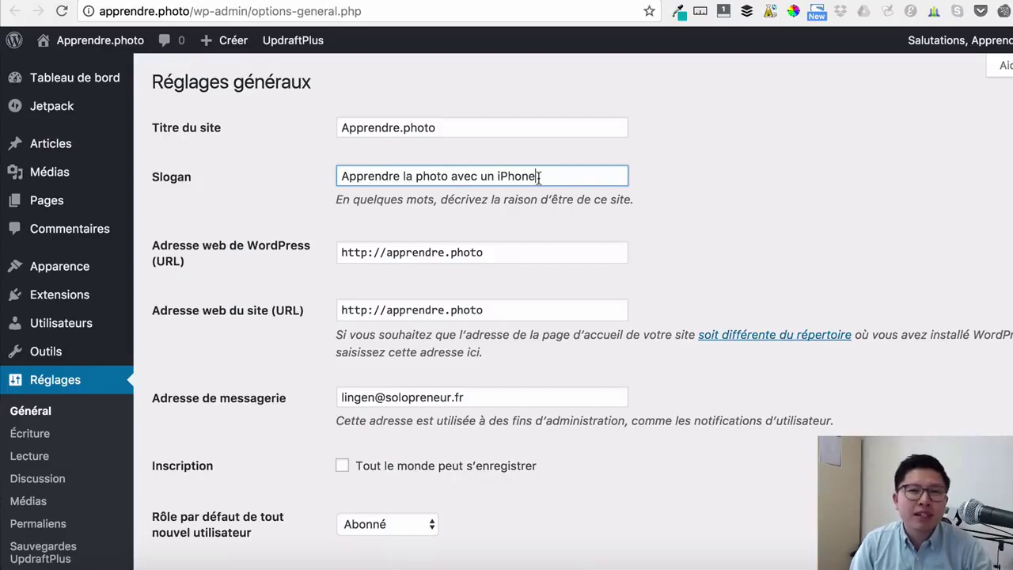
- Set the site's time zone to Paris
scroll(510, 188, down, 3)
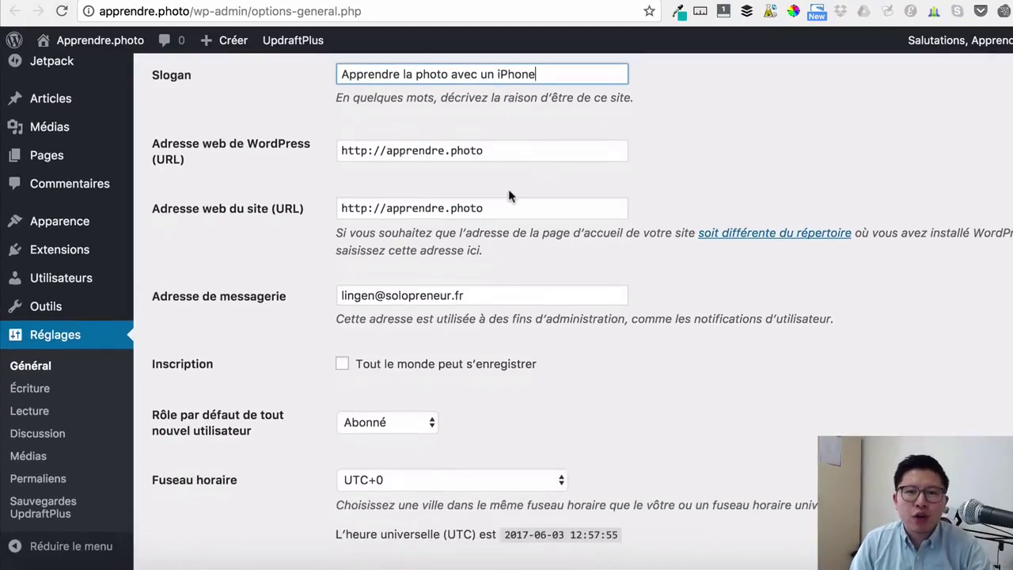
scroll(515, 141, down, 2)
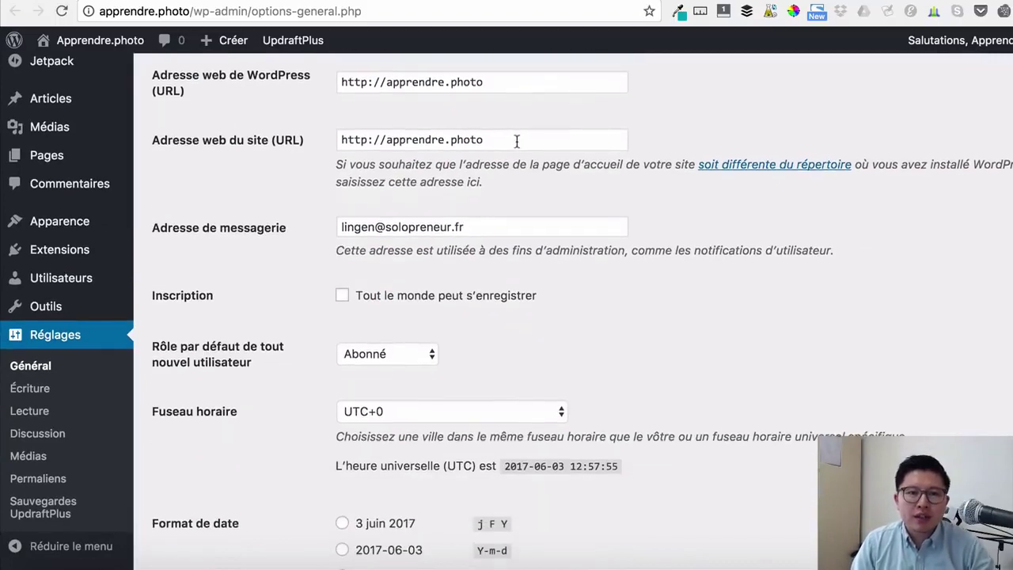
scroll(515, 142, down, 3)
click(427, 292)
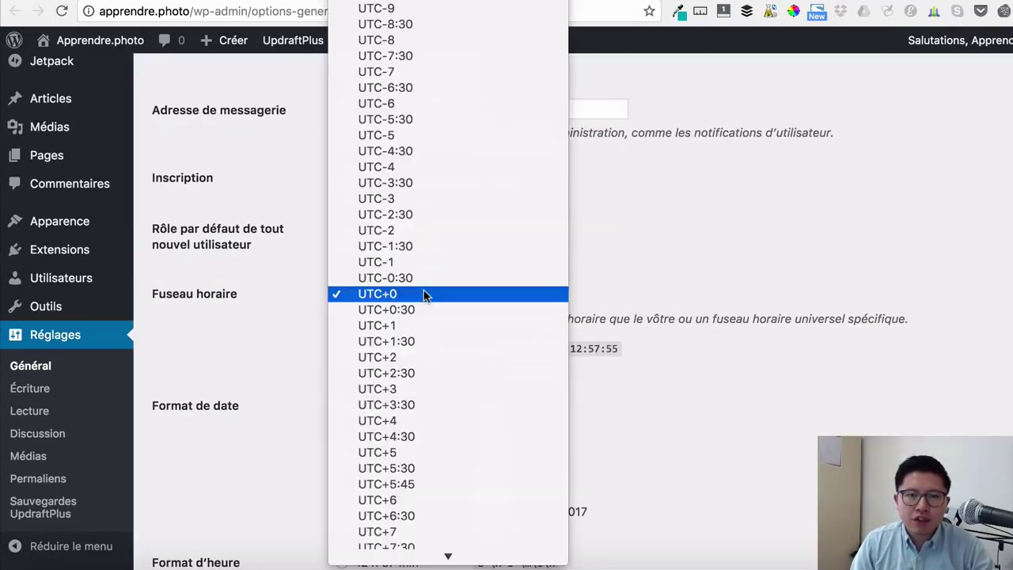
scroll(425, 294, up, 10)
scroll(424, 294, down, 20)
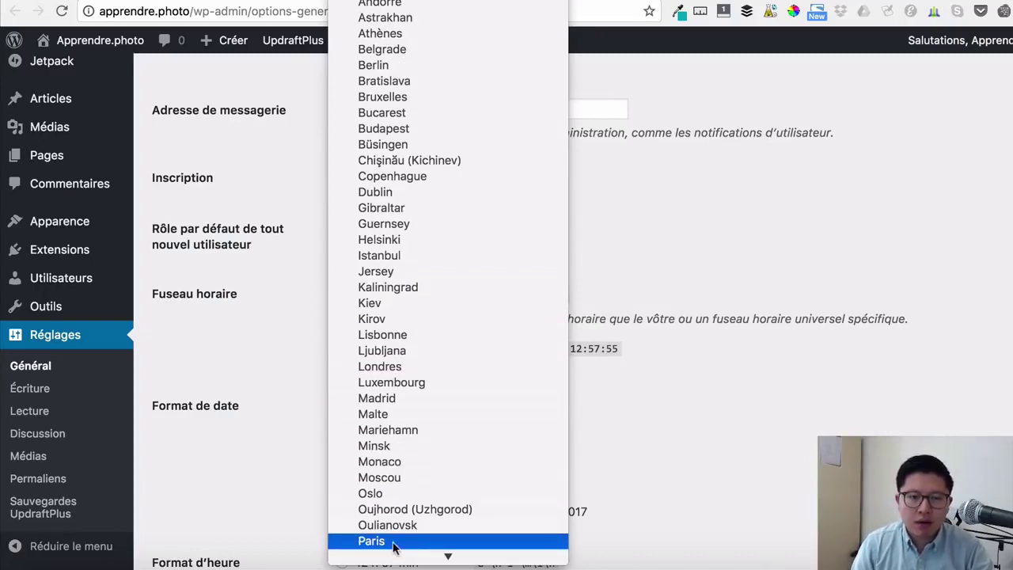
key(Escape)
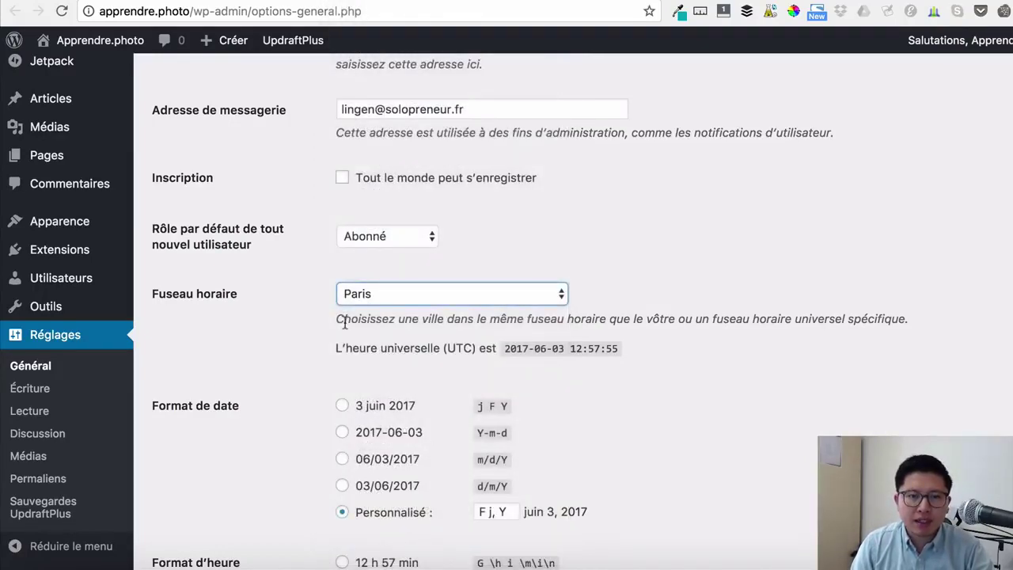
- Set the date format to d/m/Y and the time format to the "12 h 57 min" style
scroll(342, 325, down, 5)
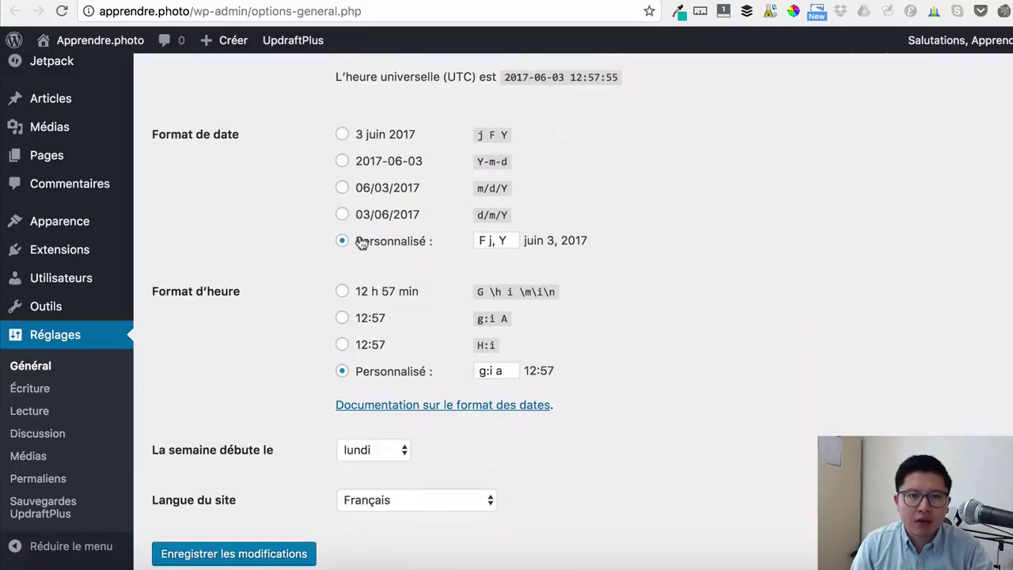
click(343, 188)
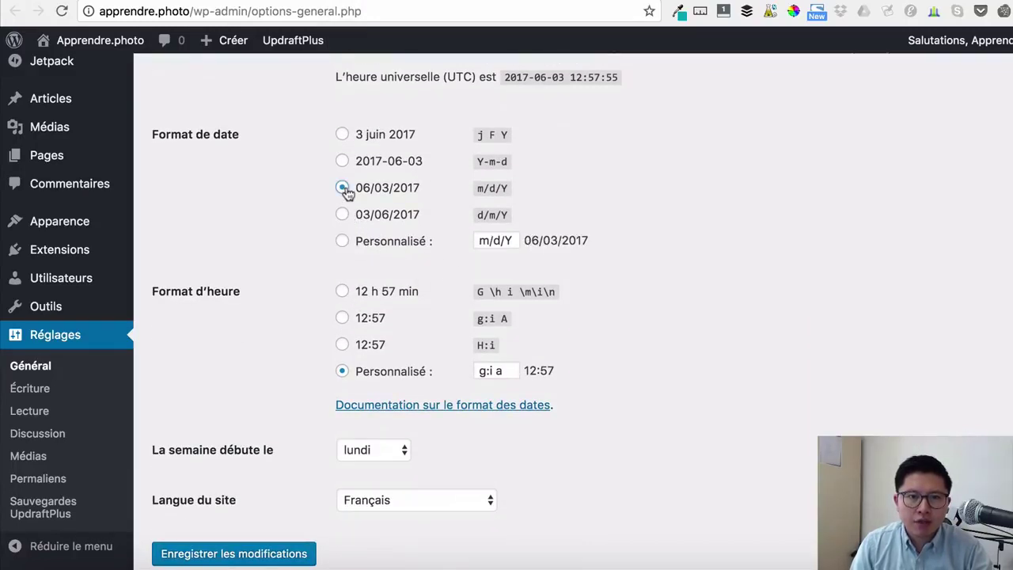
click(342, 215)
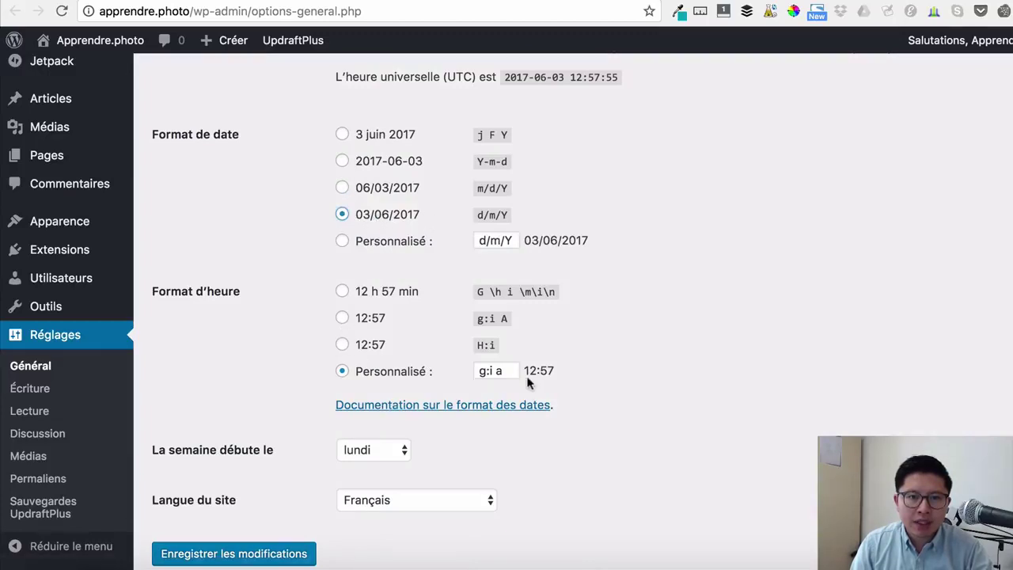
click(341, 293)
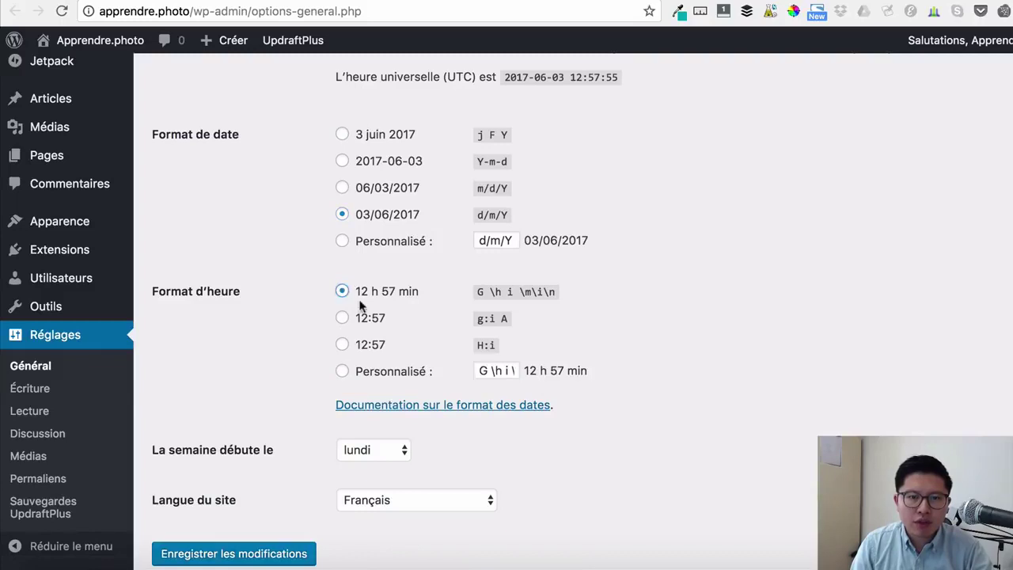
- Save the changes made to the general settings
scroll(322, 402, down, 1)
scroll(322, 405, down, 2)
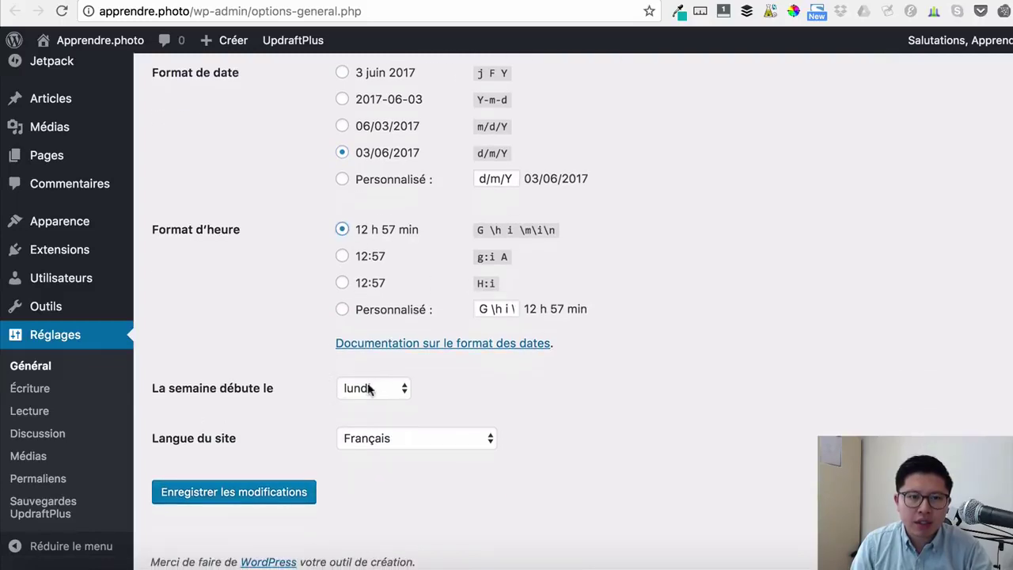
click(271, 491)
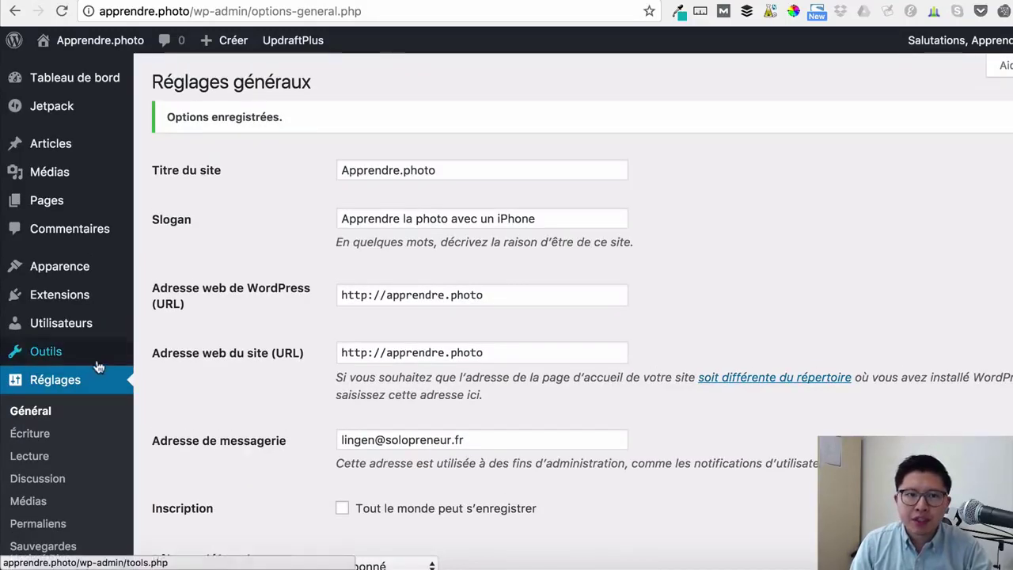
- Open the reading settings and review the home page display, articles per page and search engine visibility options
click(32, 457)
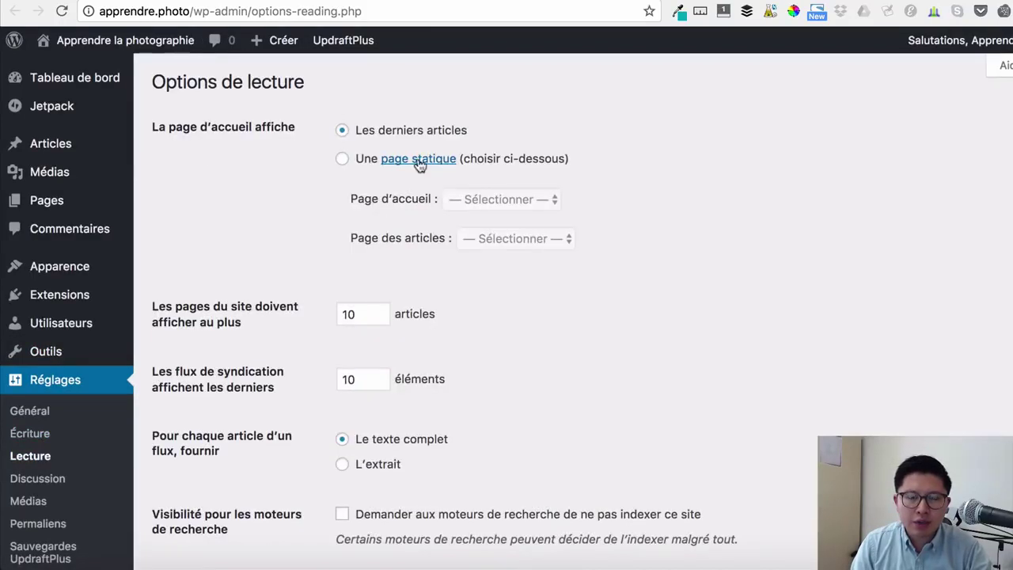
scroll(345, 172, down, 3)
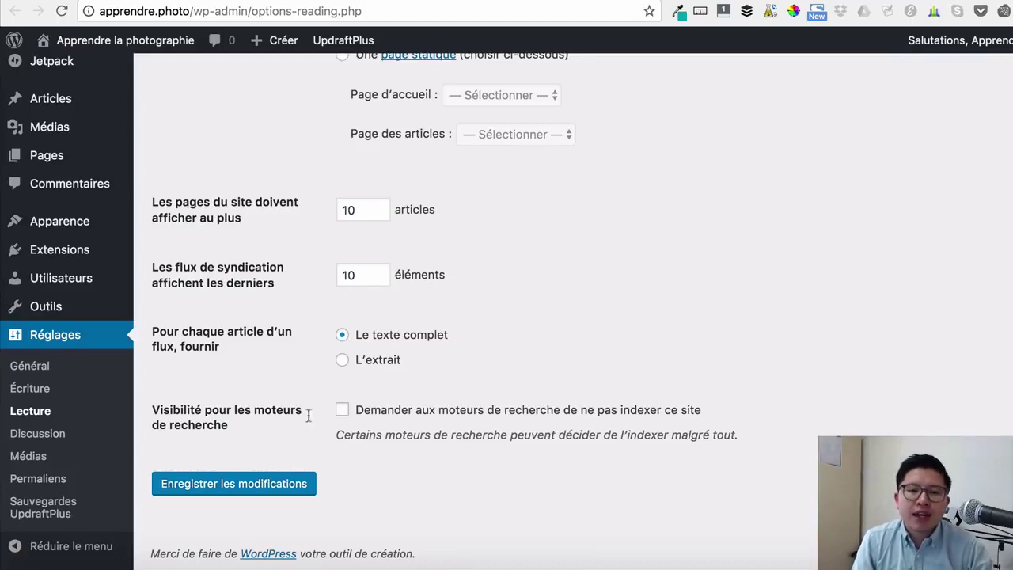
scroll(383, 421, up, 1)
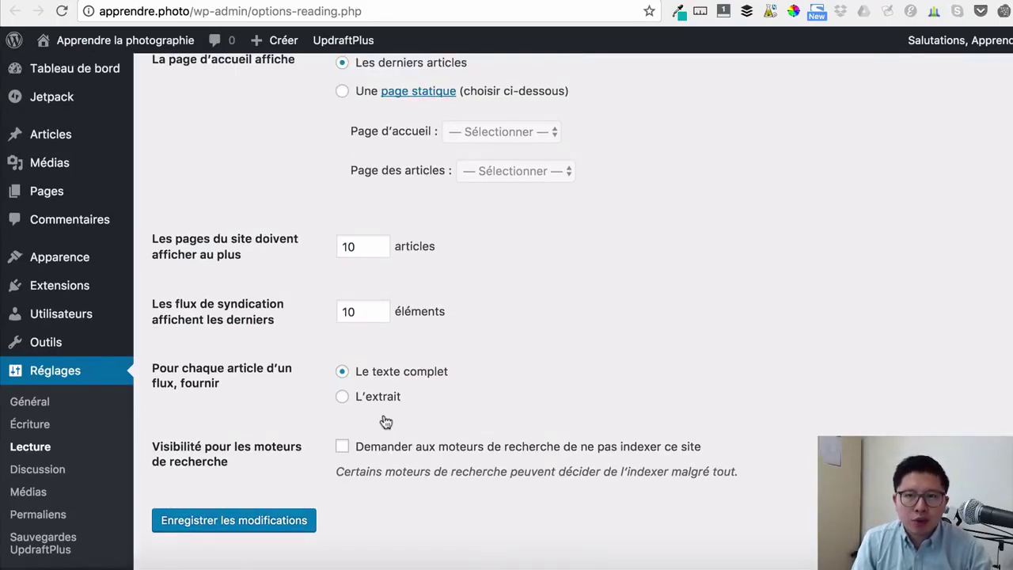
scroll(530, 380, up, 2)
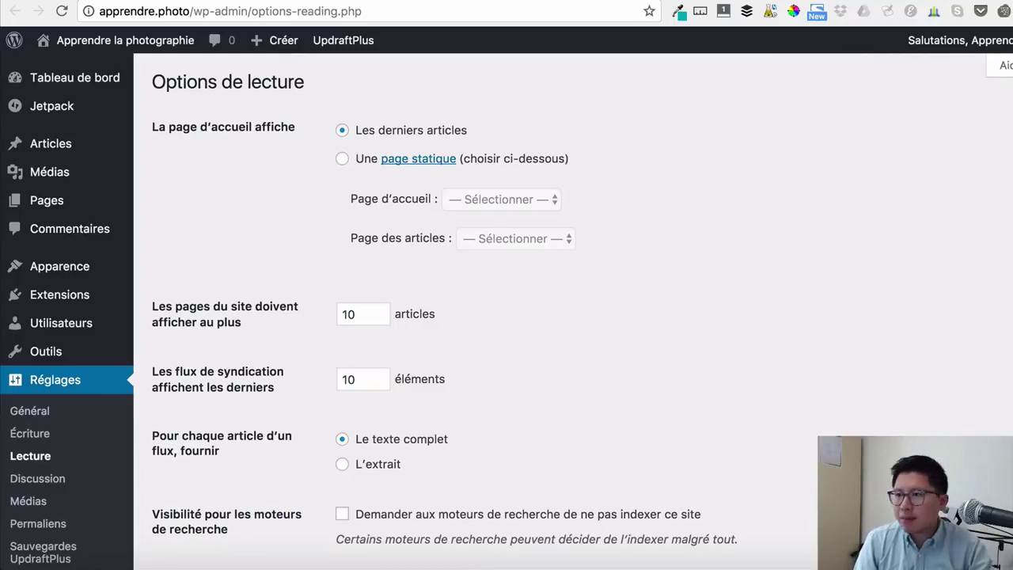
- In the discussion settings, set the default avatar to Logo Gravatar and save the changes
click(37, 478)
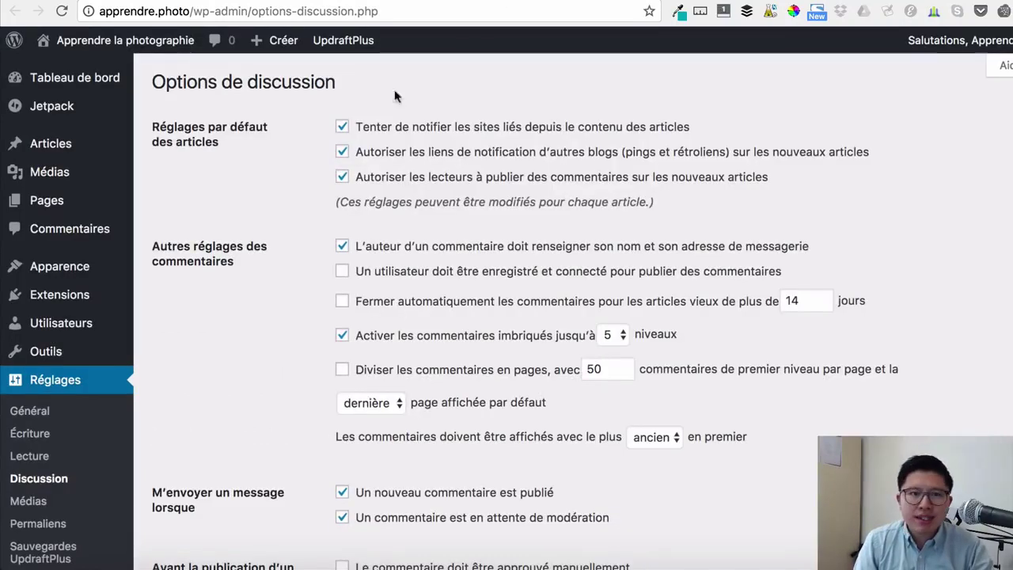
scroll(326, 150, down, 1)
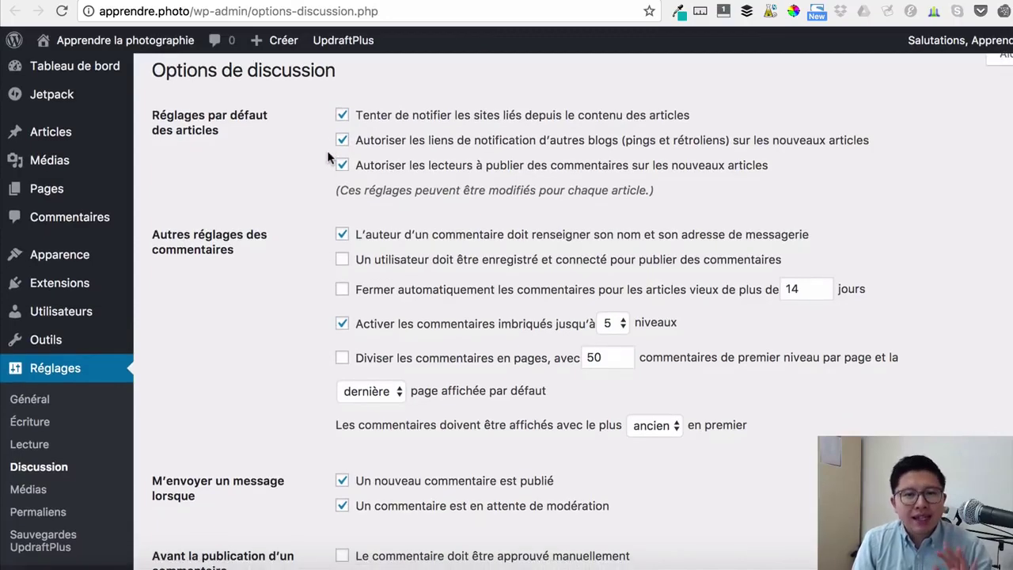
scroll(327, 156, down, 1)
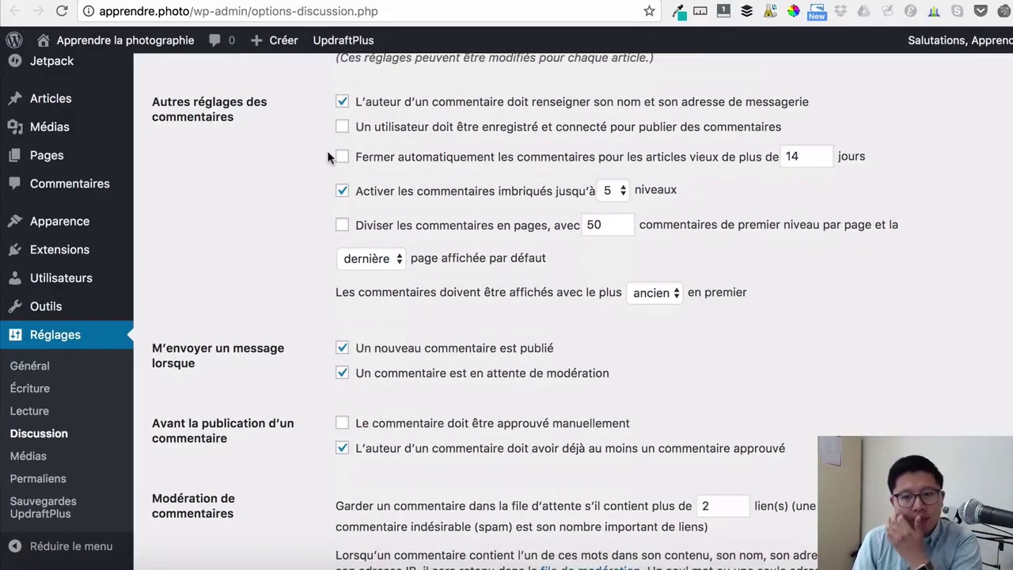
scroll(327, 156, down, 10)
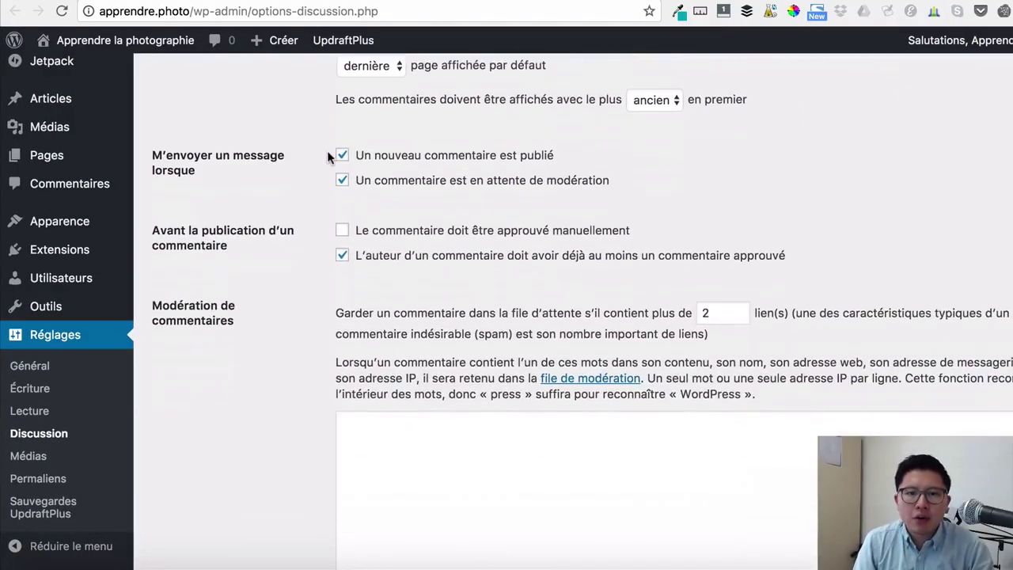
scroll(327, 156, down, 15)
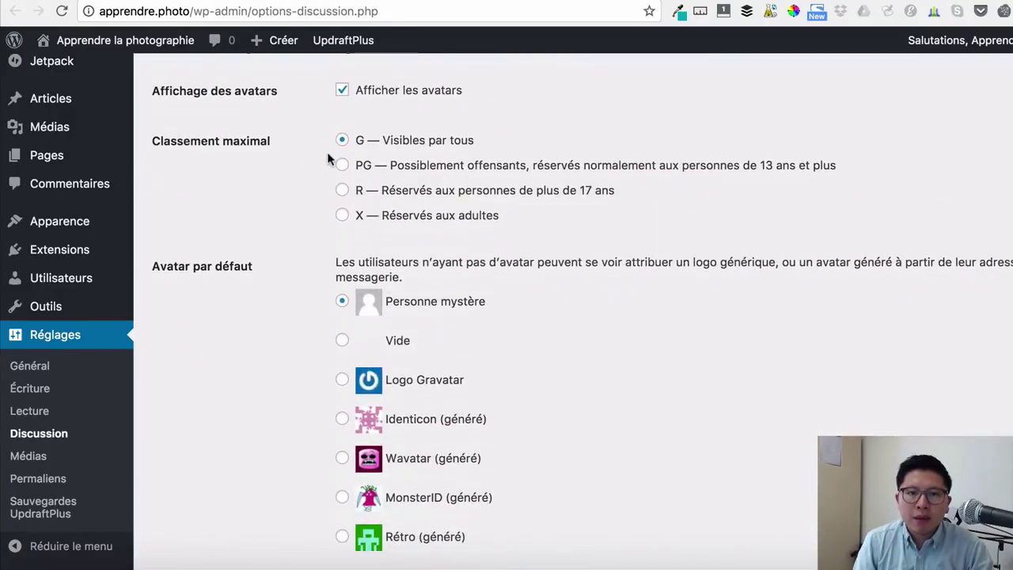
click(341, 380)
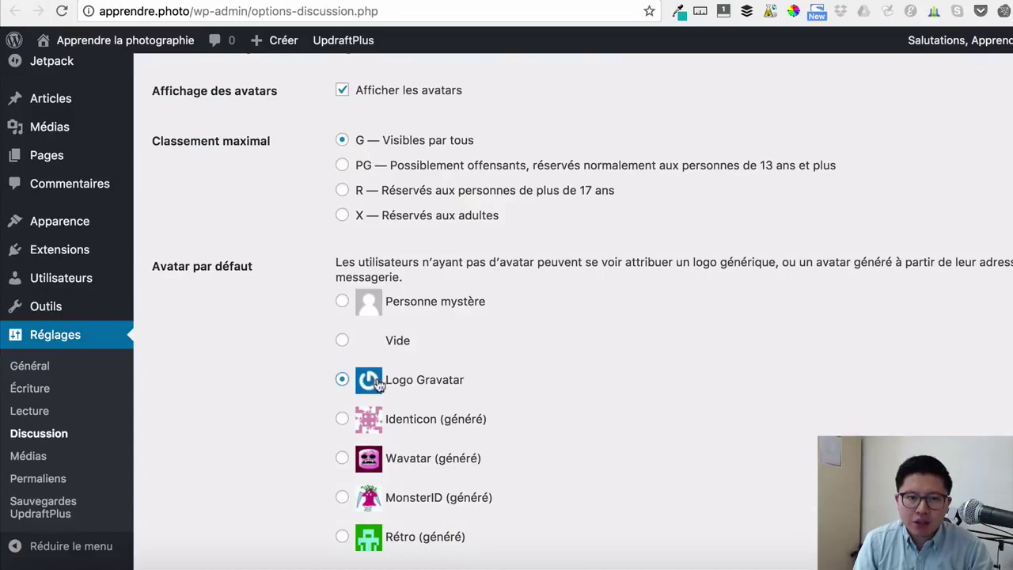
scroll(377, 386, down, 1)
scroll(376, 385, down, 2)
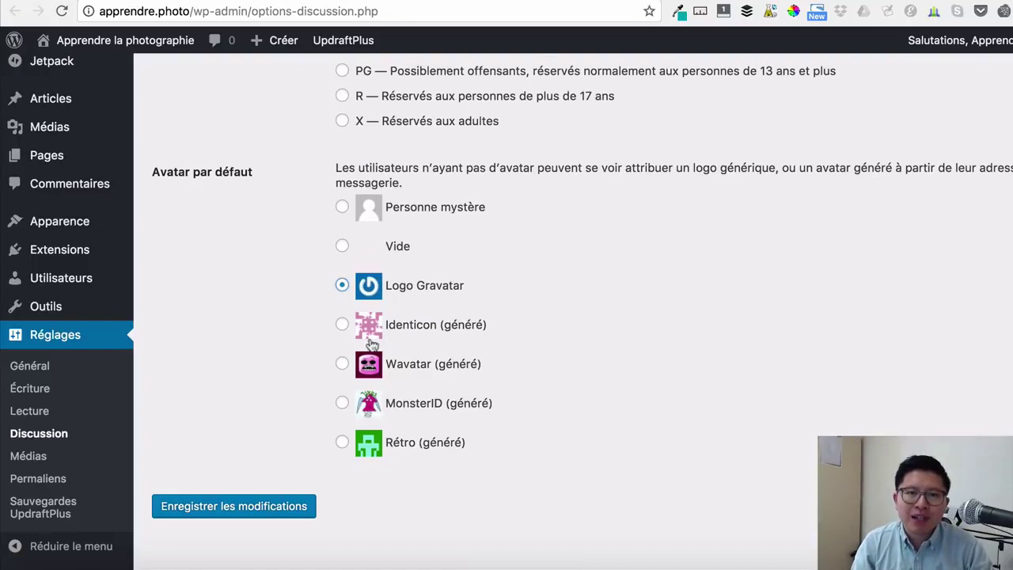
click(268, 505)
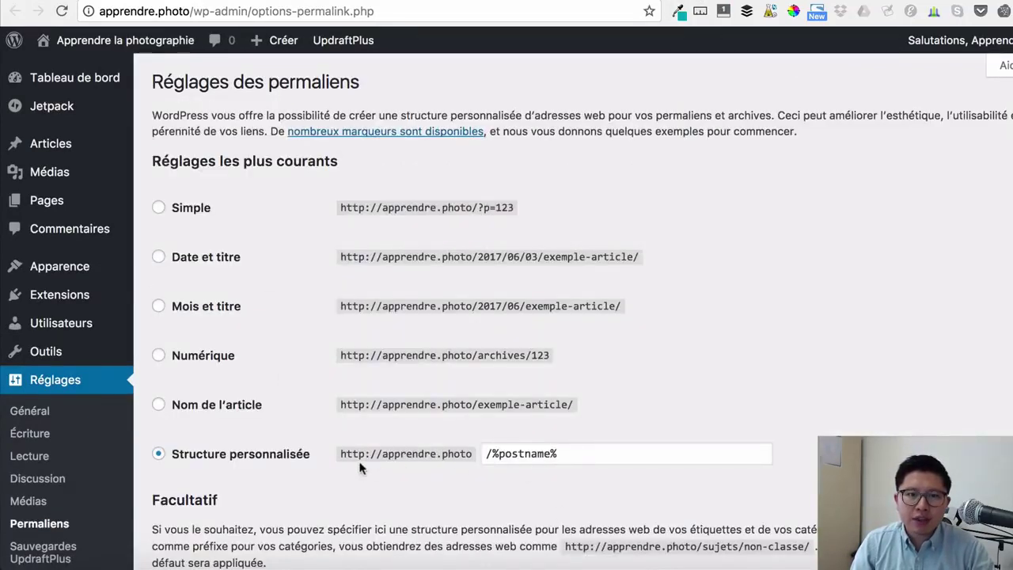
- In the permalink settings, set the category prefix to "categorie" and the tag base to "tag", and save the changes
scroll(510, 429, down, 3)
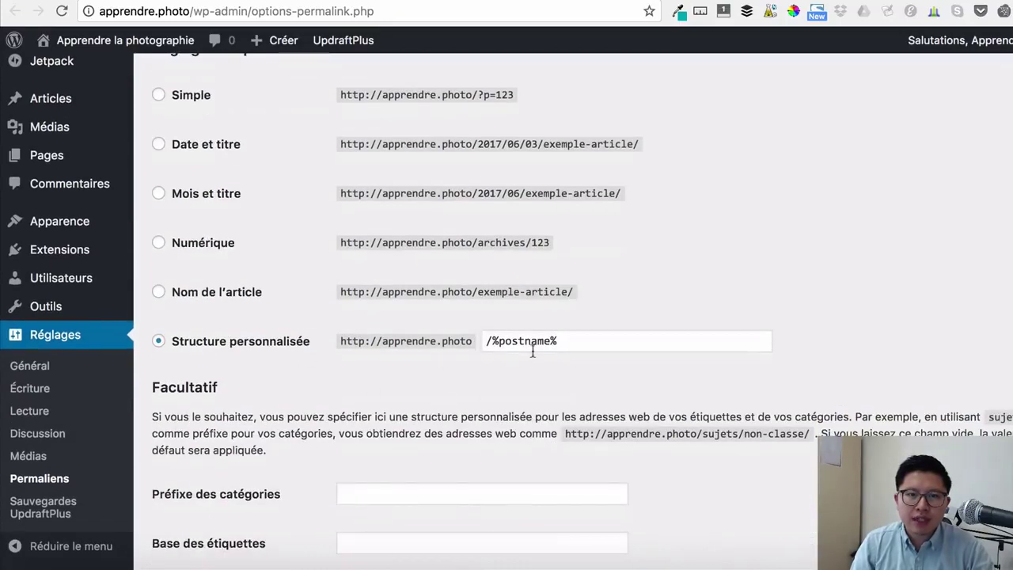
scroll(520, 357, down, 1)
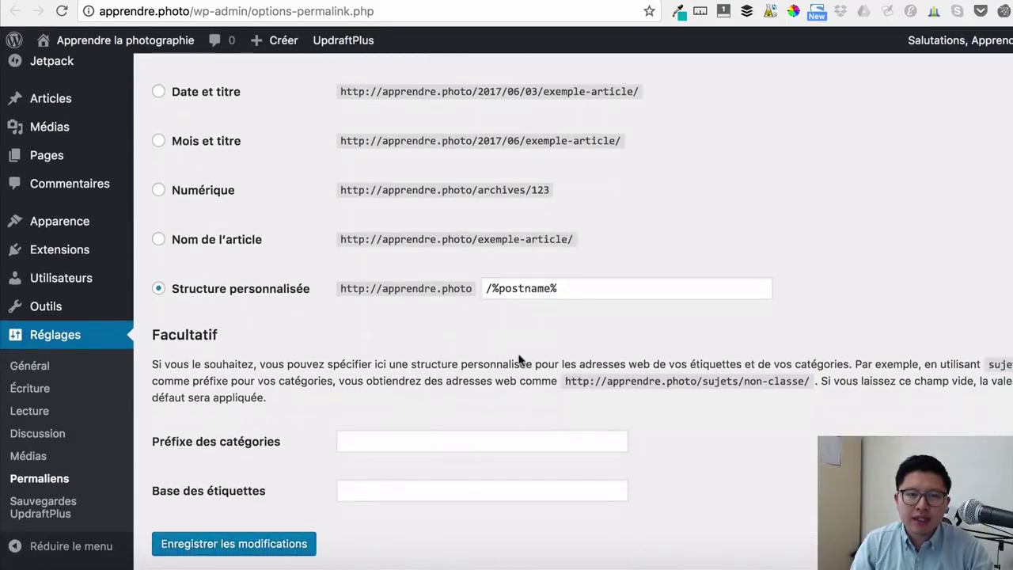
click(372, 436)
text(categorie)
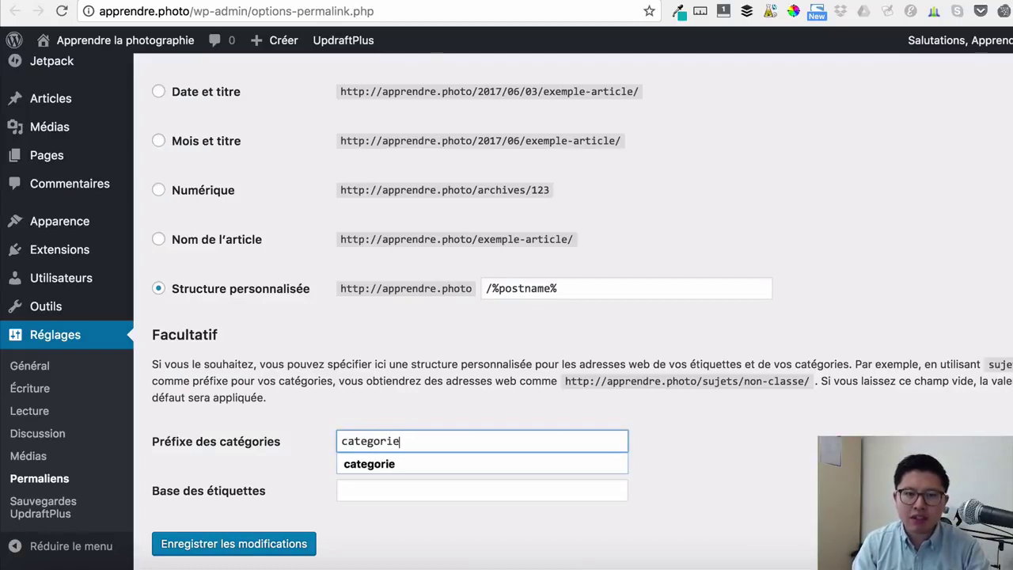
key(Tab)
text(tag)
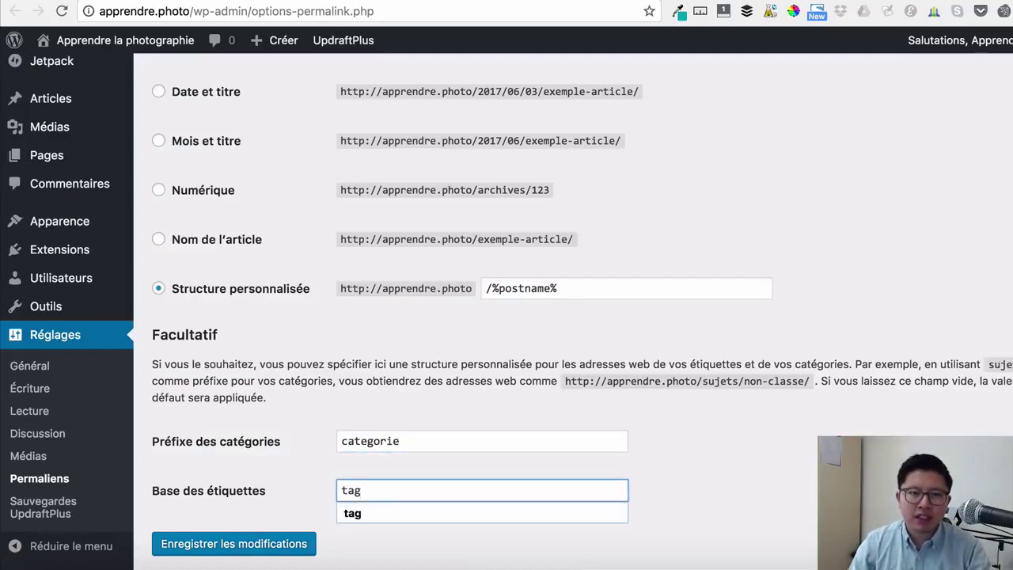
click(736, 442)
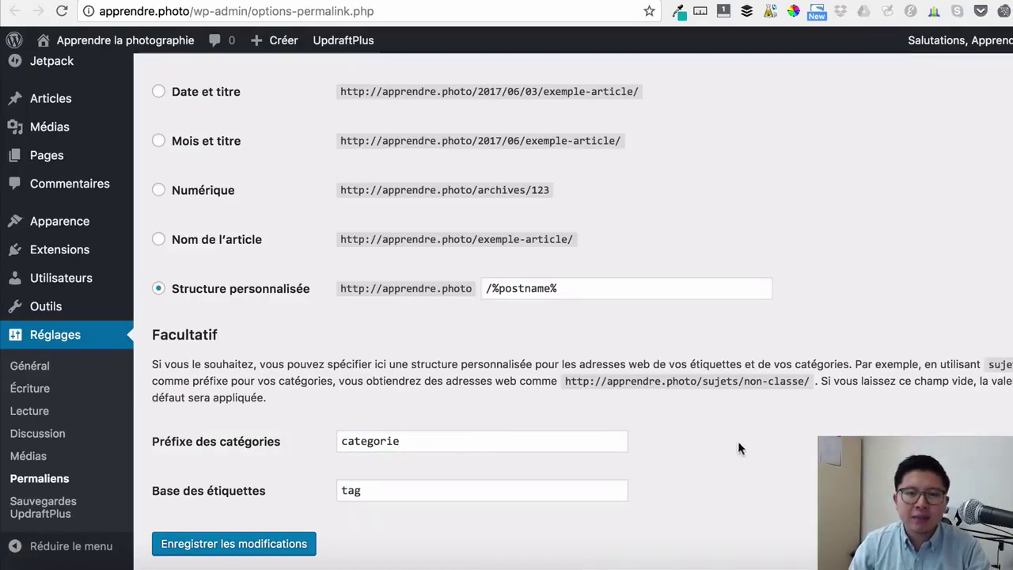
click(233, 546)
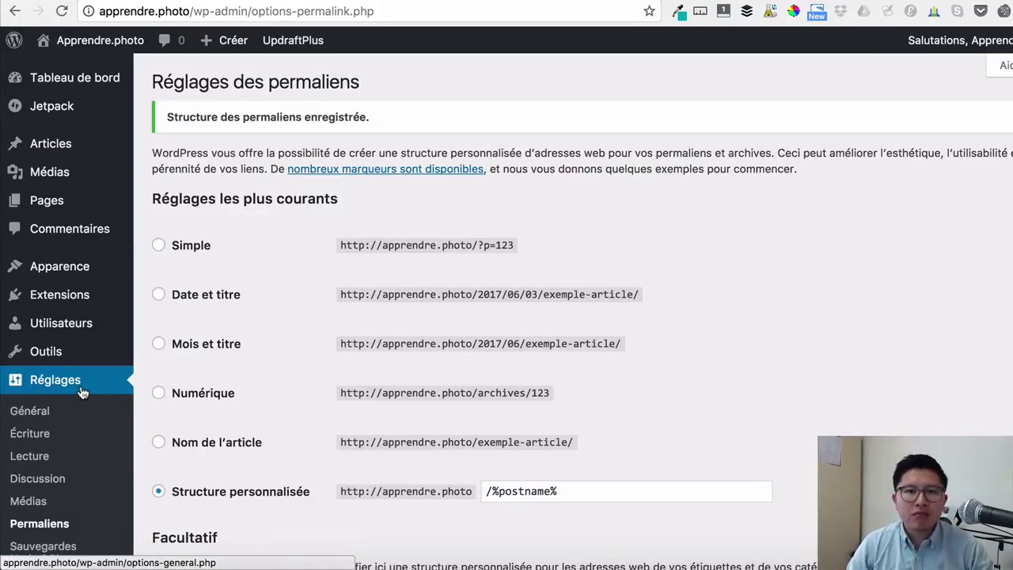
- View the site's public home page and look over its articles and sidebar, then return to the administration area
click(99, 39)
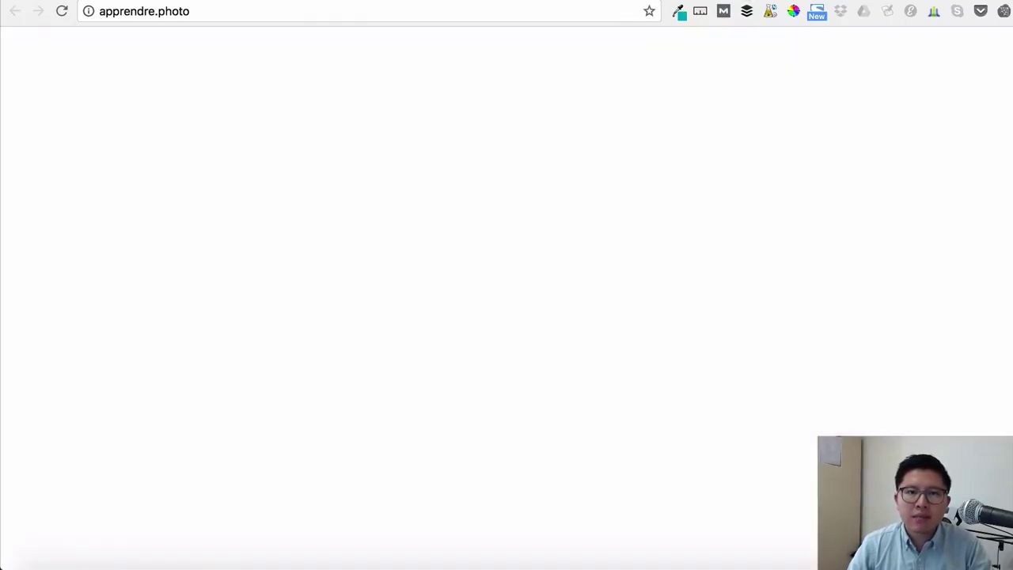
scroll(511, 165, down, 5)
scroll(511, 164, down, 5)
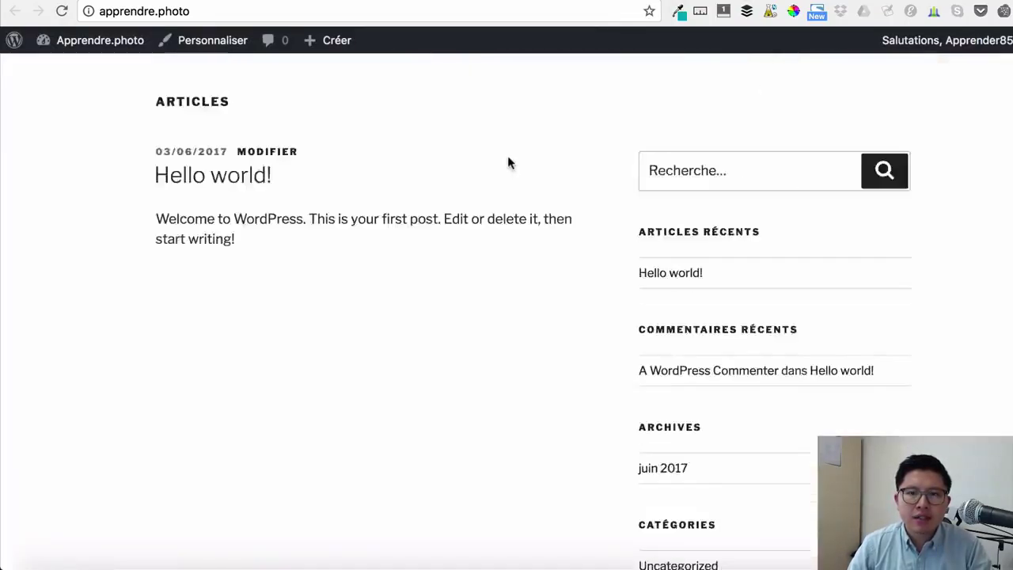
scroll(507, 158, up, 10)
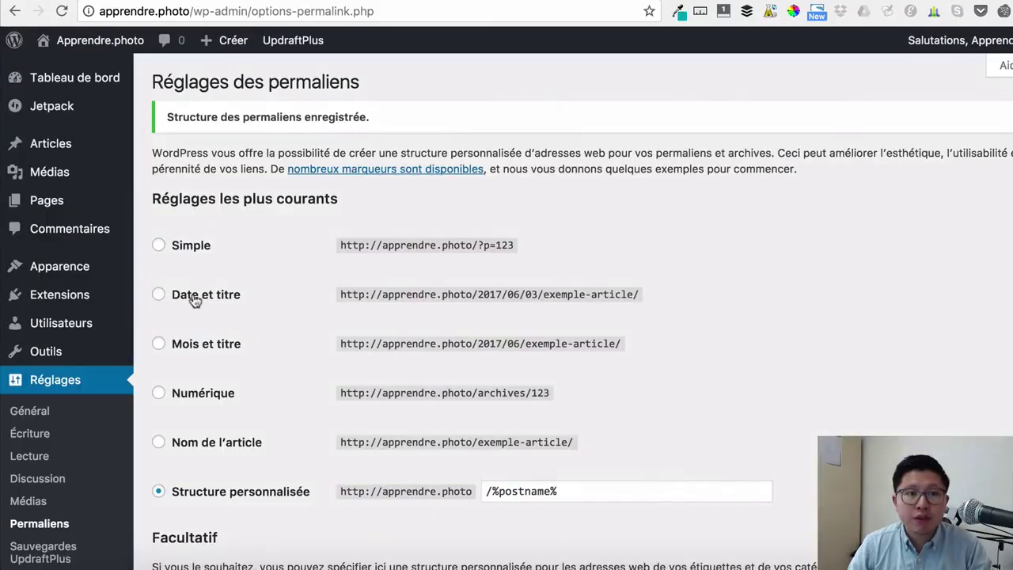
- Open the list of installed themes and examine the options offered for each theme
mouse_move(103, 271)
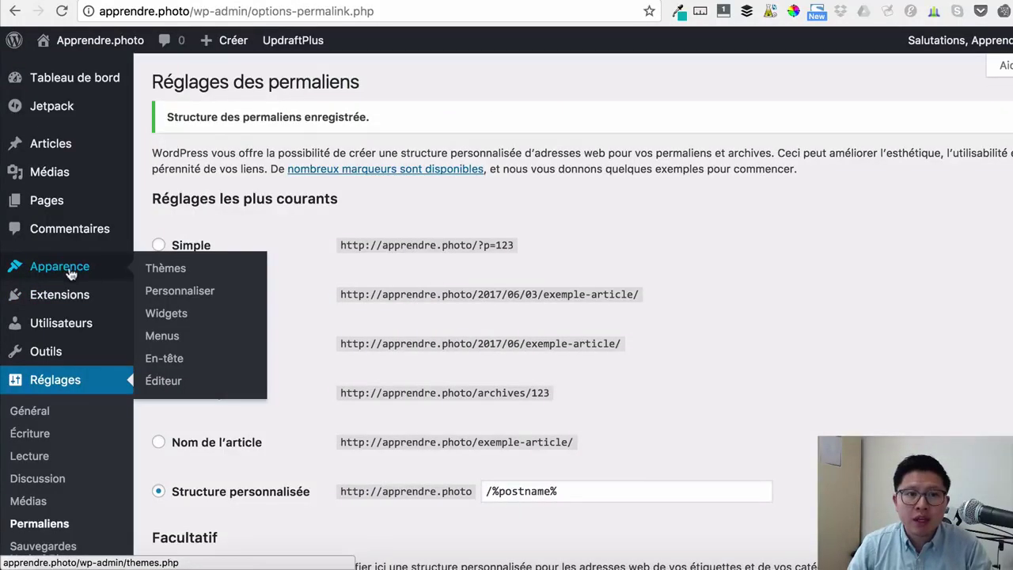
click(156, 270)
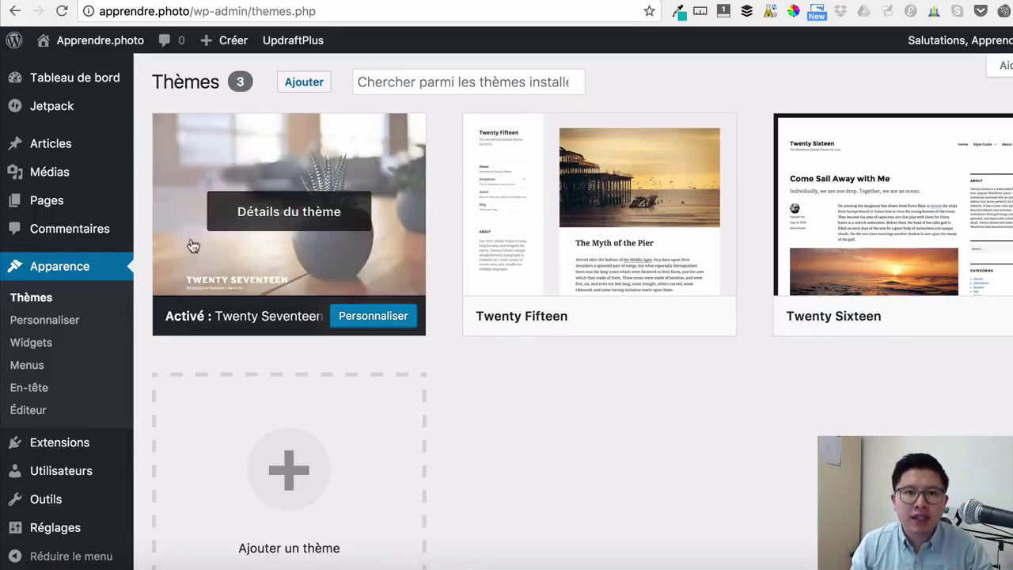
mouse_move(420, 270)
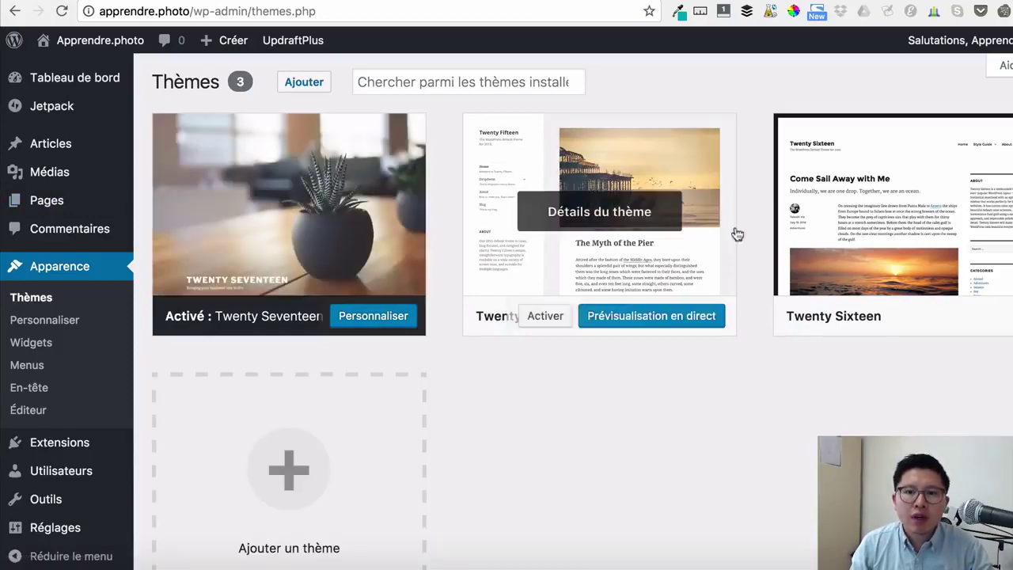
mouse_move(567, 217)
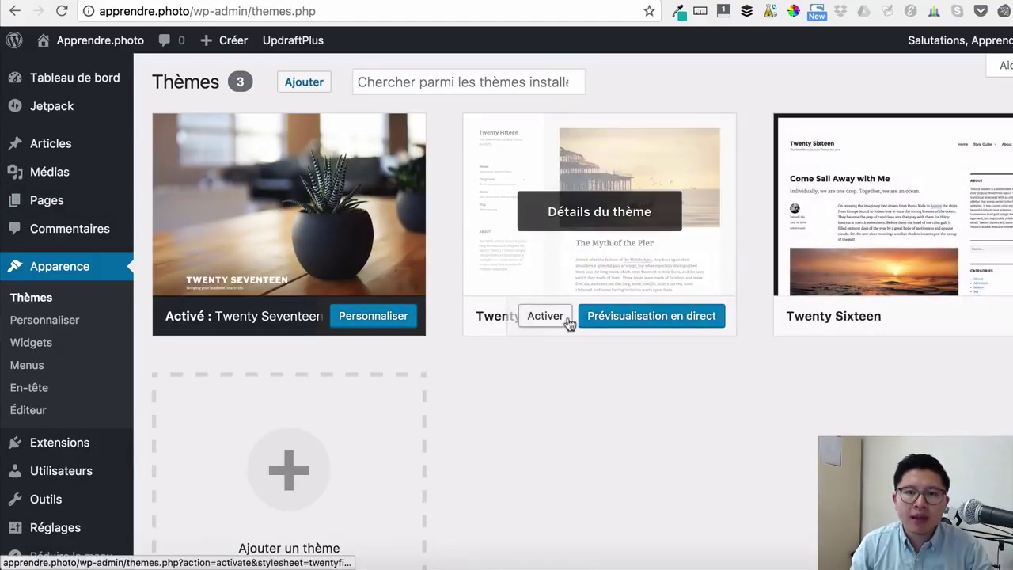
mouse_move(855, 325)
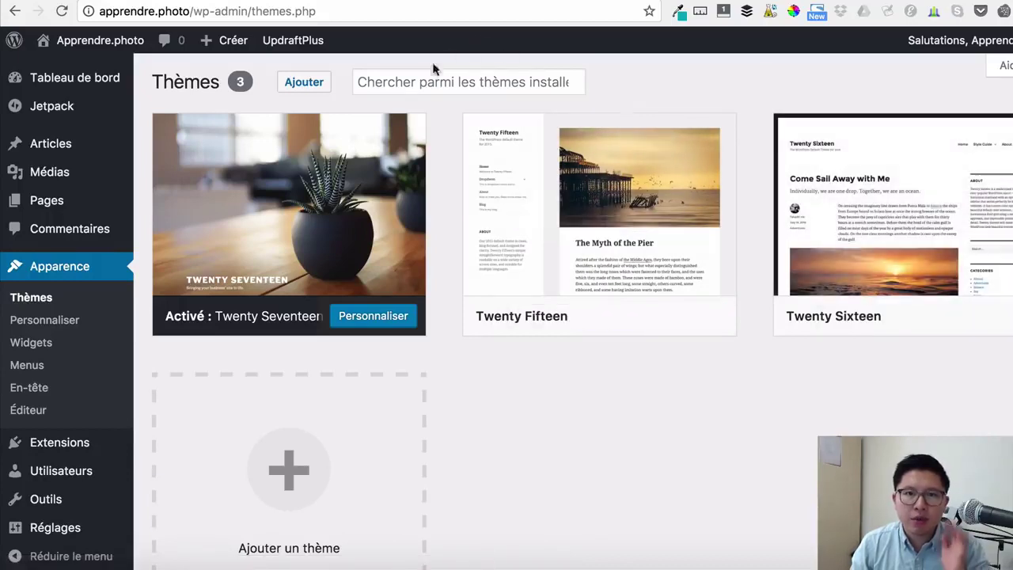
- Browse the popular themes available to add and install the Activello theme
click(318, 86)
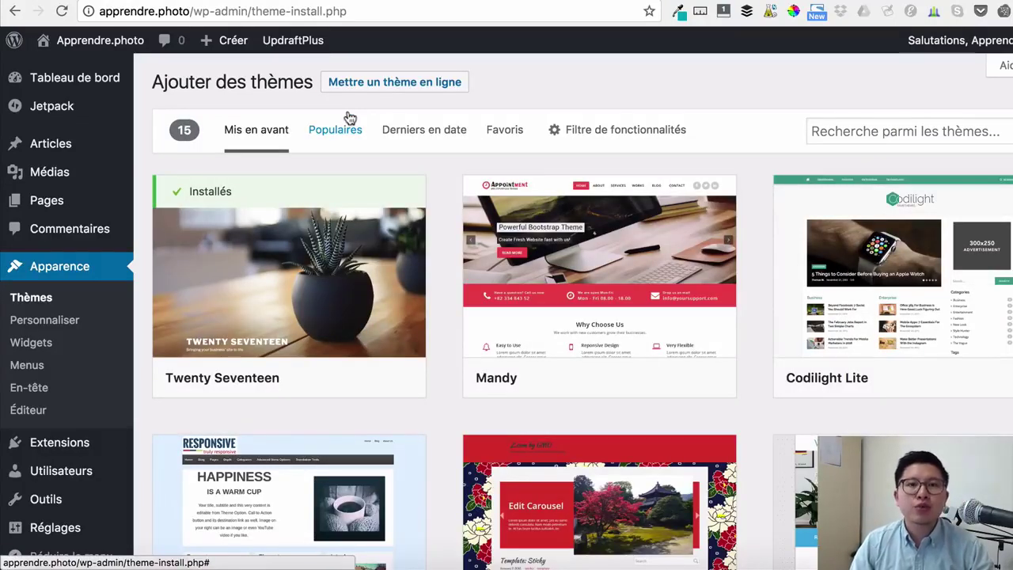
click(845, 130)
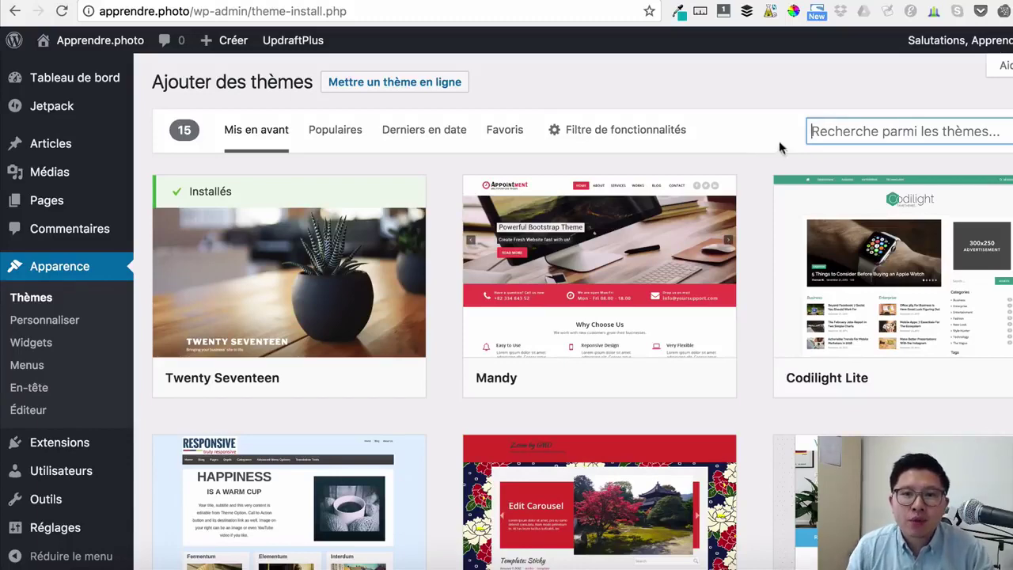
click(337, 134)
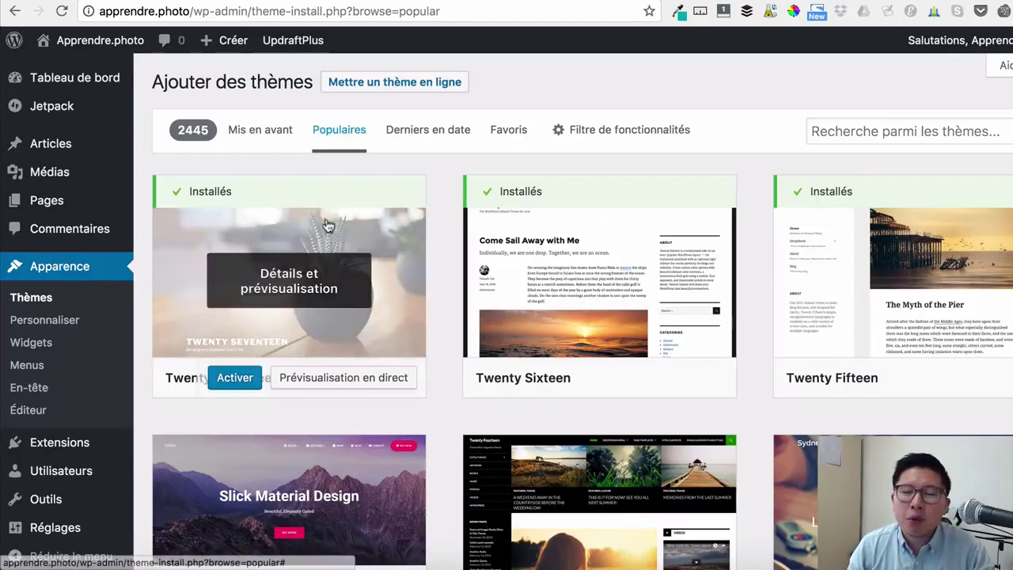
scroll(573, 311, down, 5)
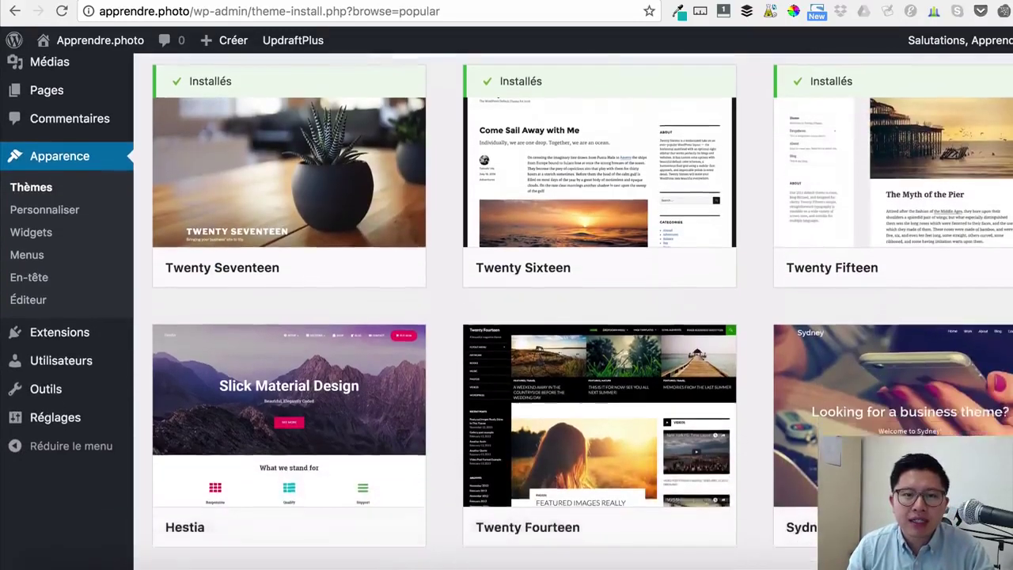
scroll(573, 311, down, 8)
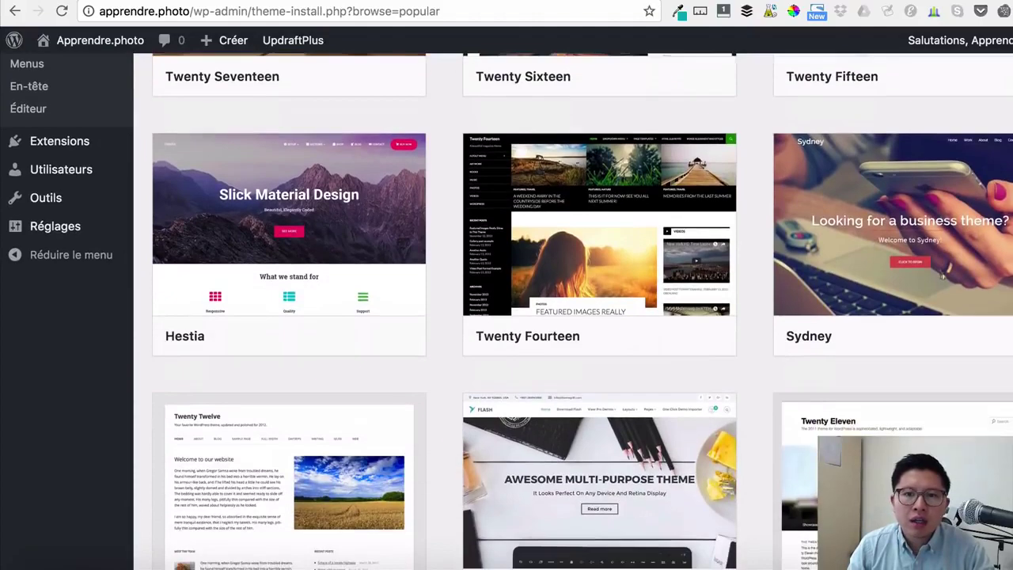
scroll(583, 311, down, 7)
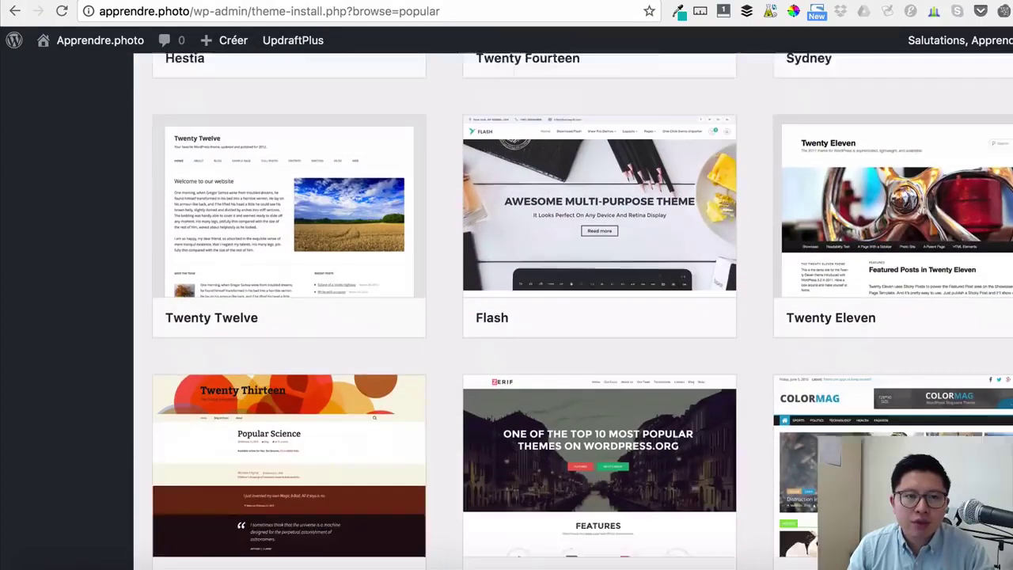
scroll(582, 310, down, 6)
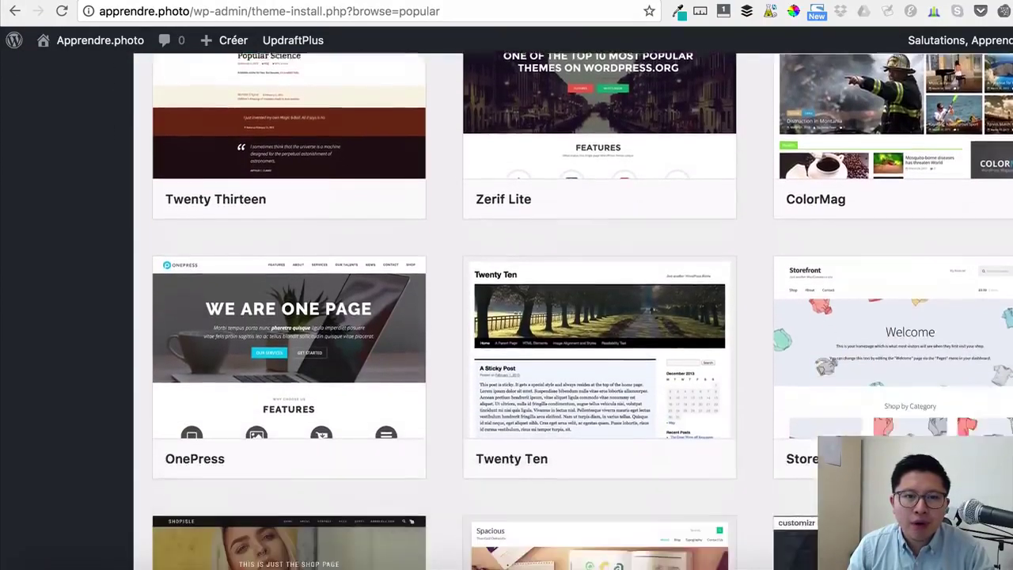
scroll(583, 310, down, 8)
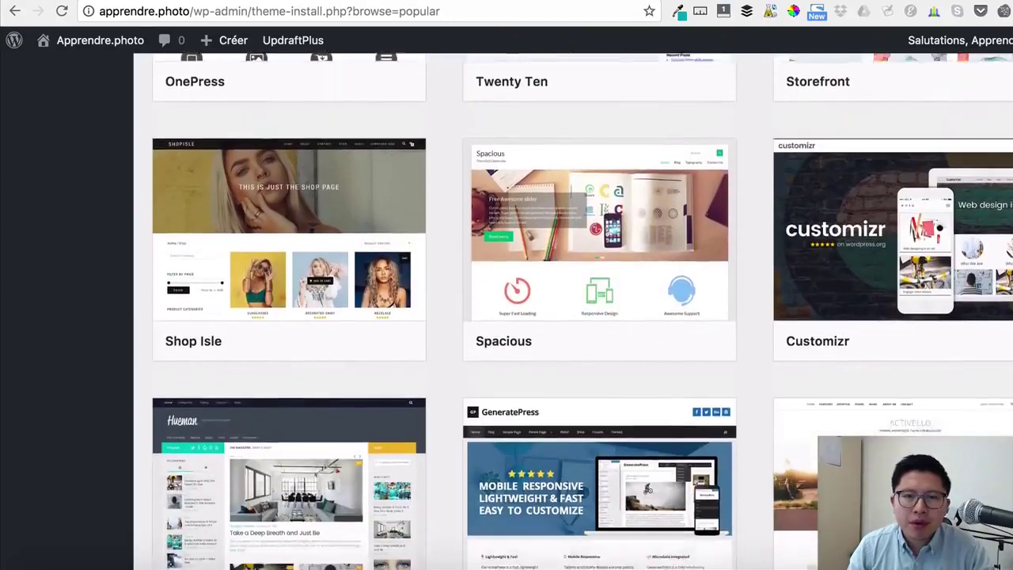
scroll(890, 173, down, 4)
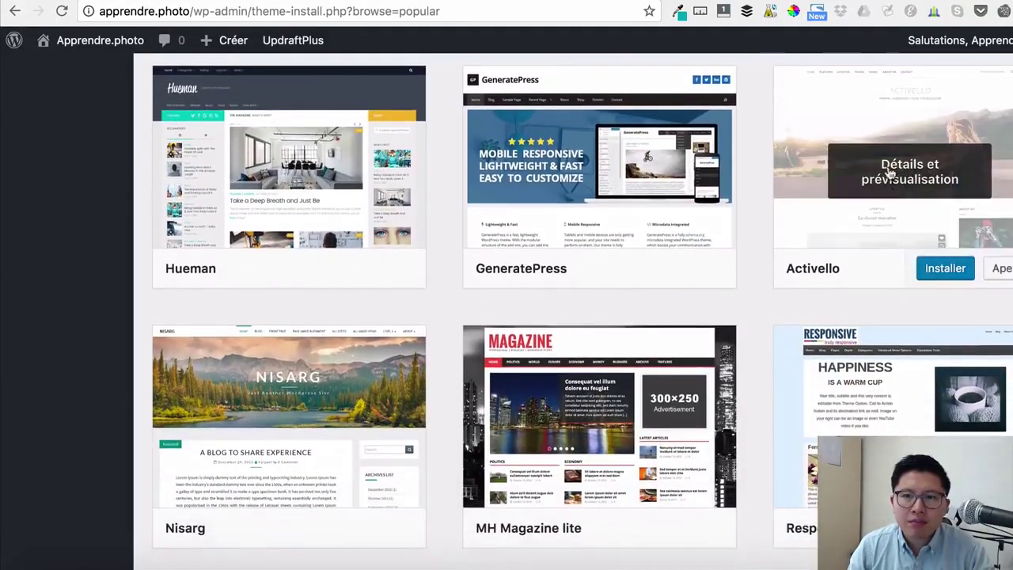
click(942, 270)
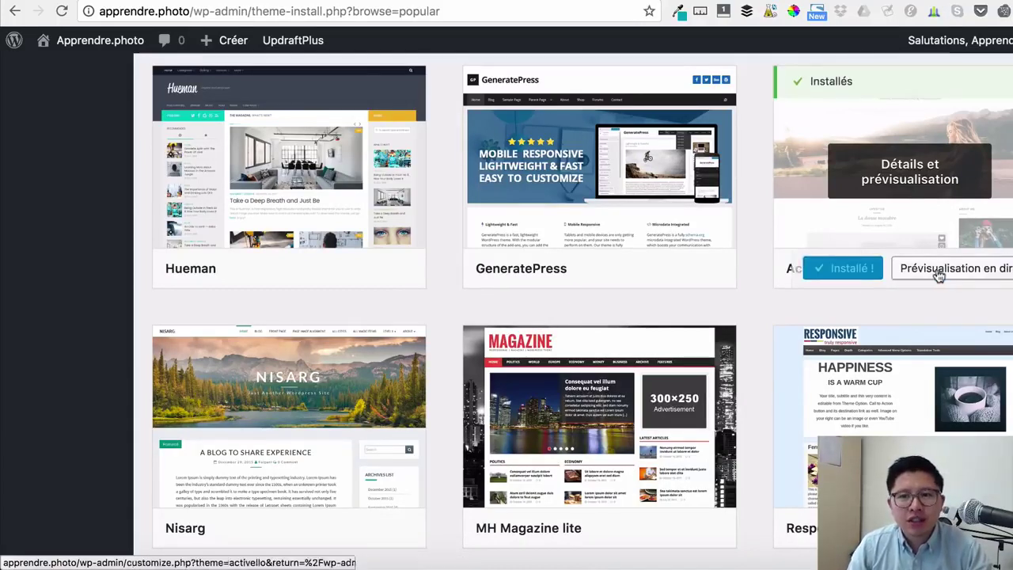
- Return to the installed themes and look through the list
scroll(289, 176, up, 15)
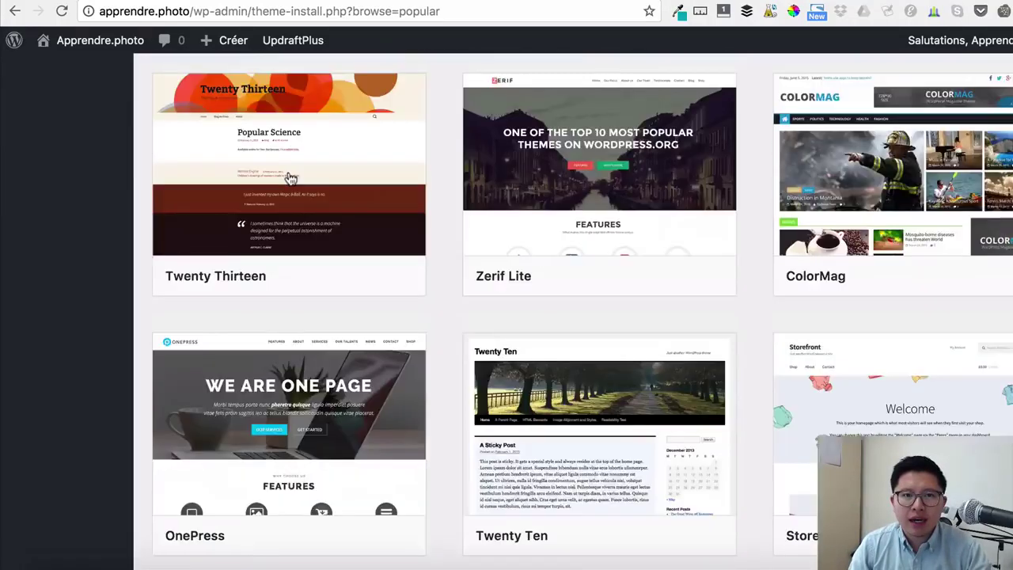
click(30, 297)
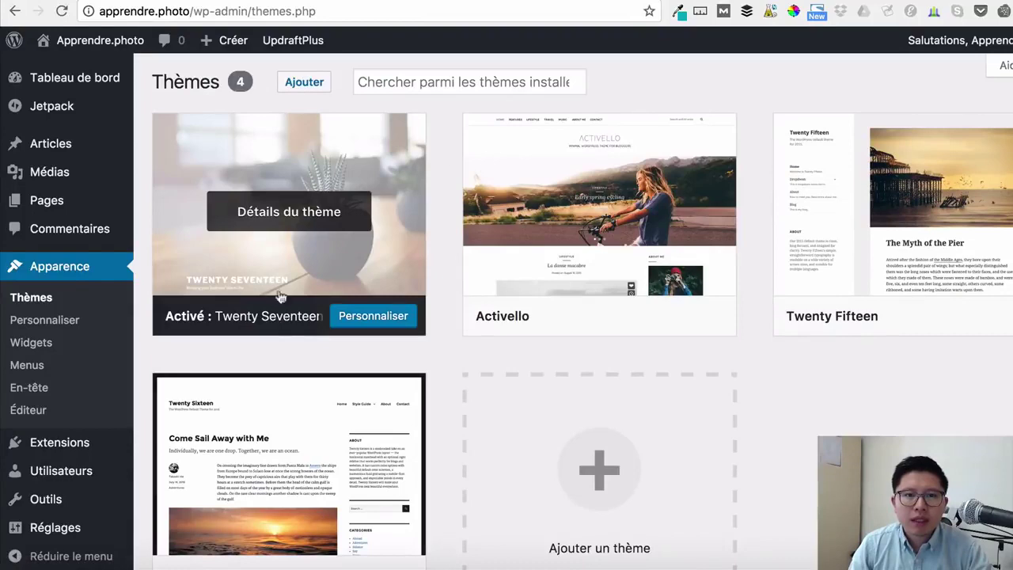
scroll(332, 287, down, 3)
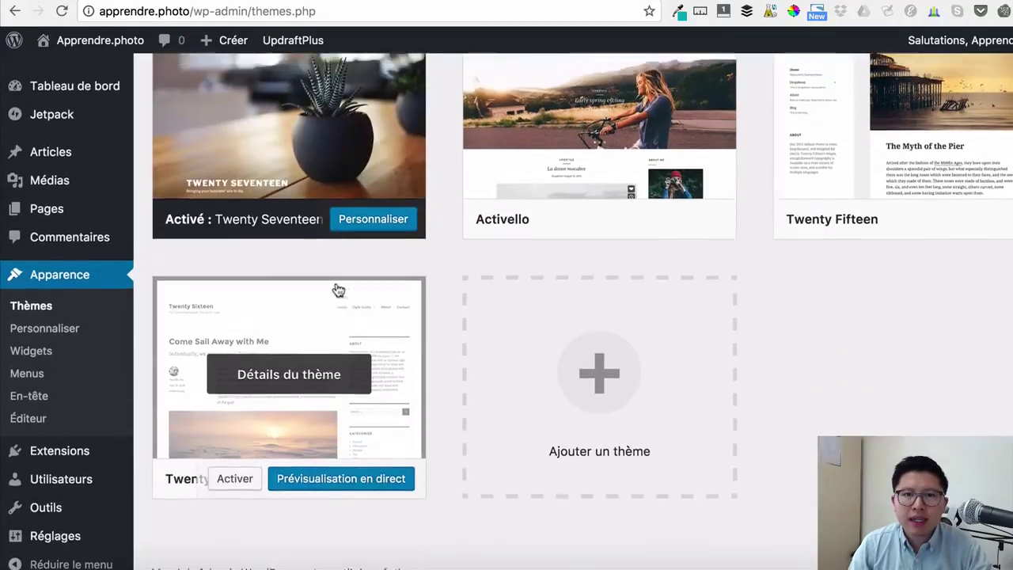
- Activate the Activello theme and look over the site's public home page
scroll(339, 291, up, 1)
mouse_move(565, 217)
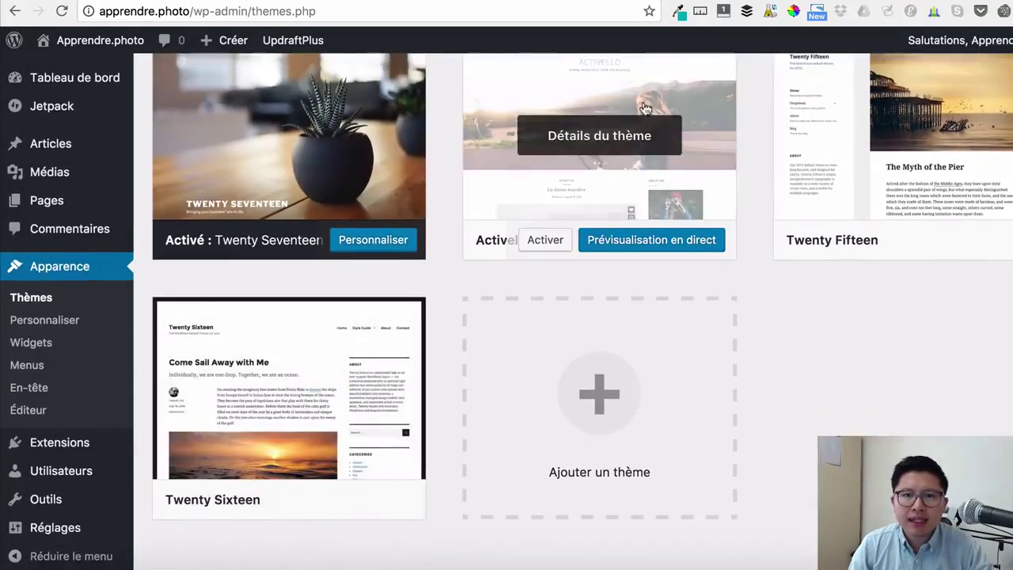
click(545, 247)
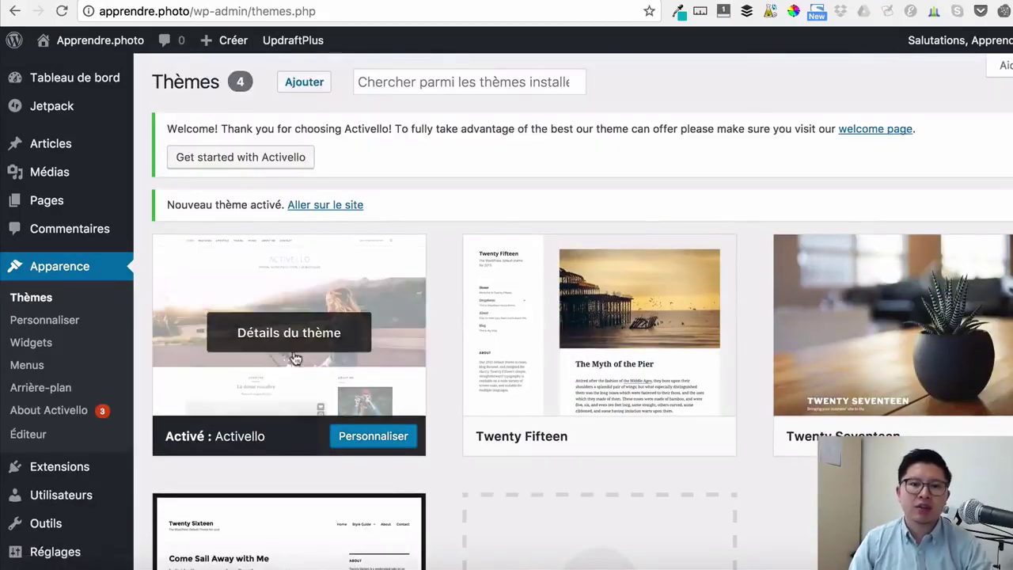
mouse_move(115, 81)
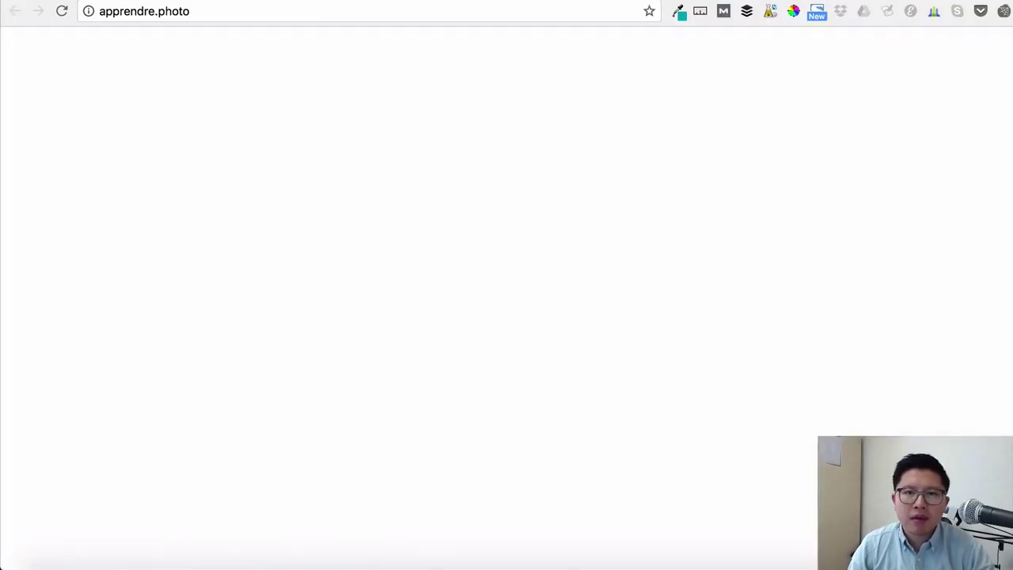
scroll(1002, 226, down, 10)
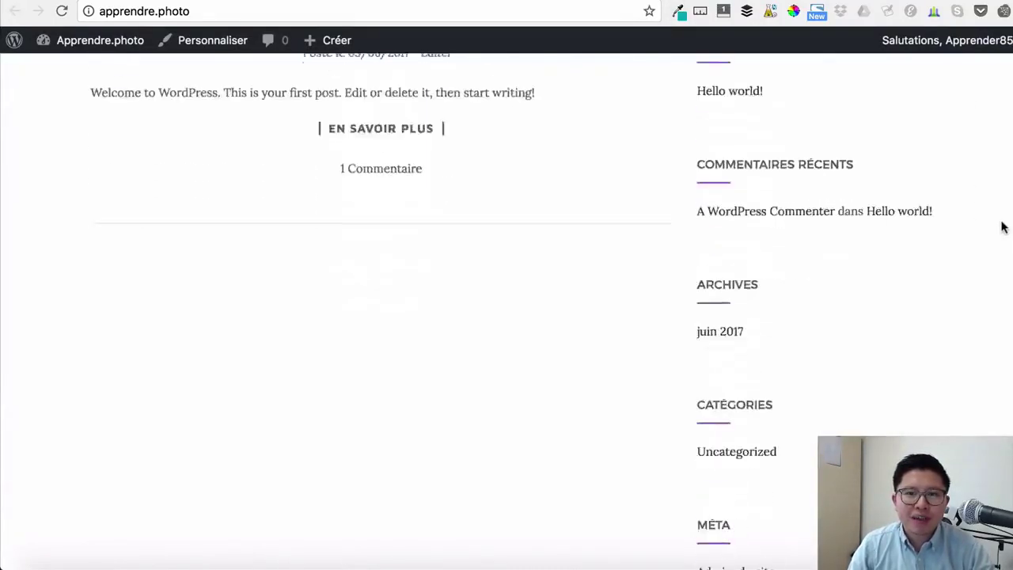
scroll(1002, 226, up, 10)
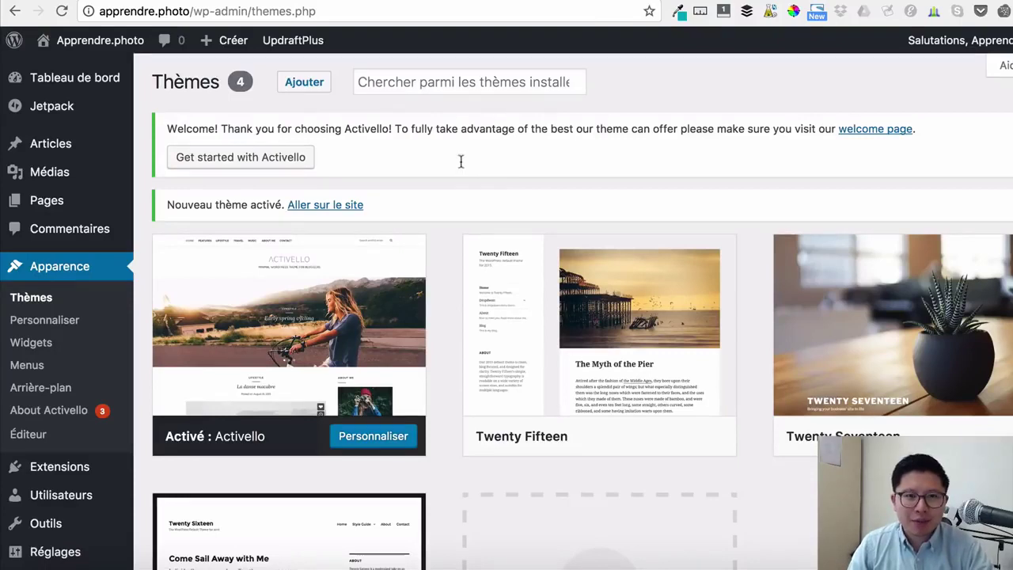
- Go to the page for adding themes and view the form for uploading a .zip theme
click(305, 83)
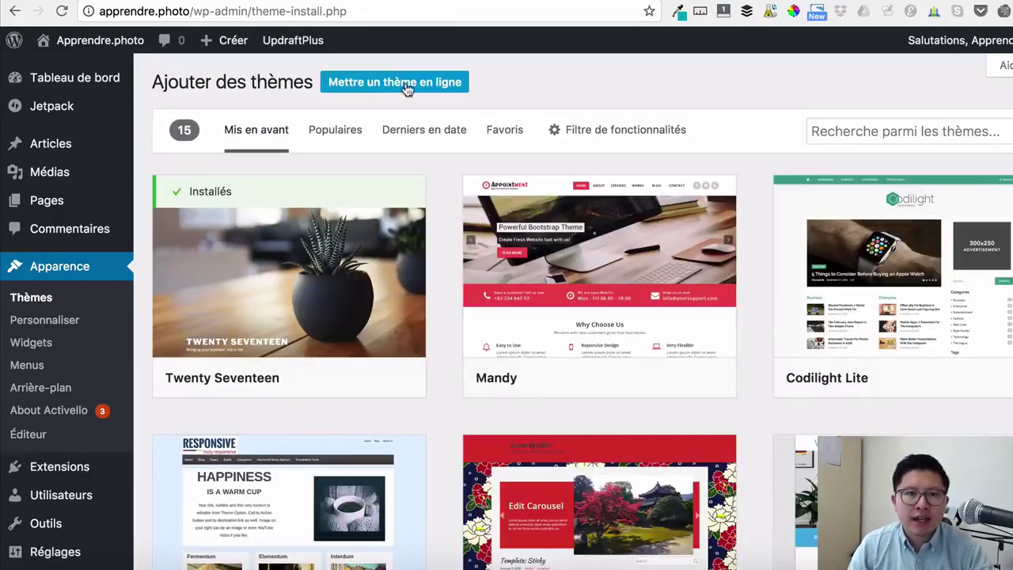
click(407, 87)
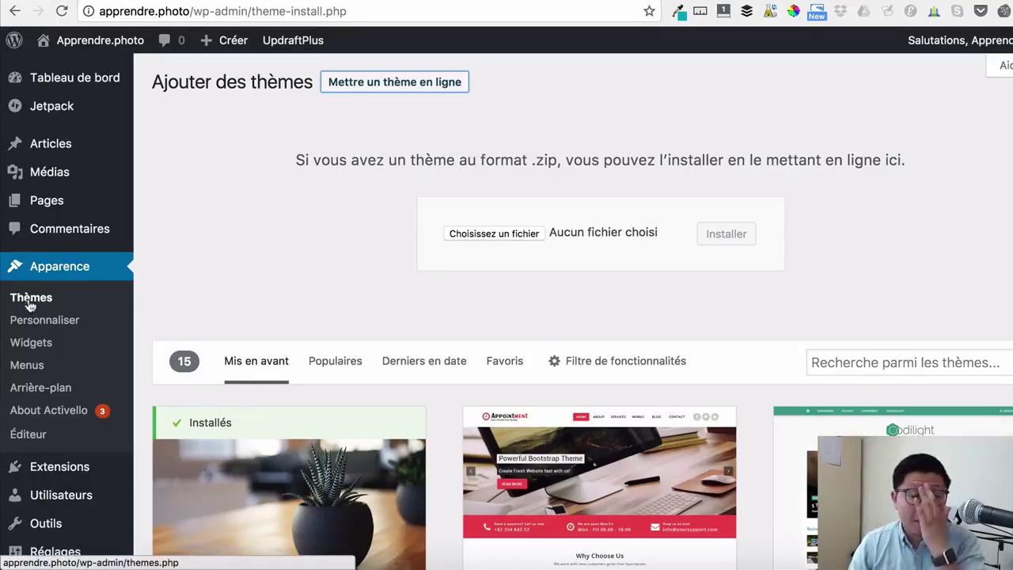
- Open the theme customizer and look through its Activello sections
click(55, 329)
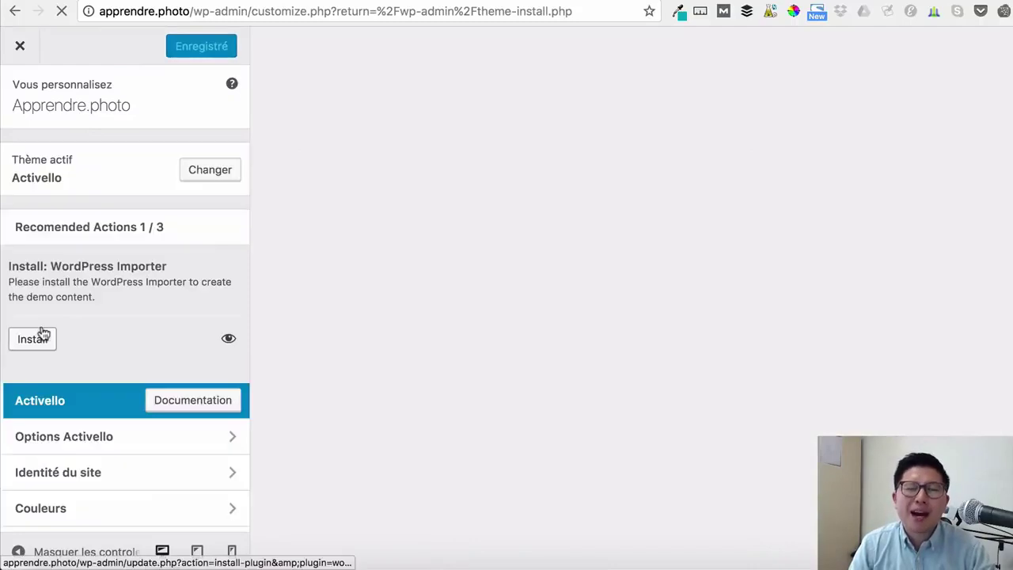
scroll(119, 311, down, 3)
scroll(115, 297, down, 2)
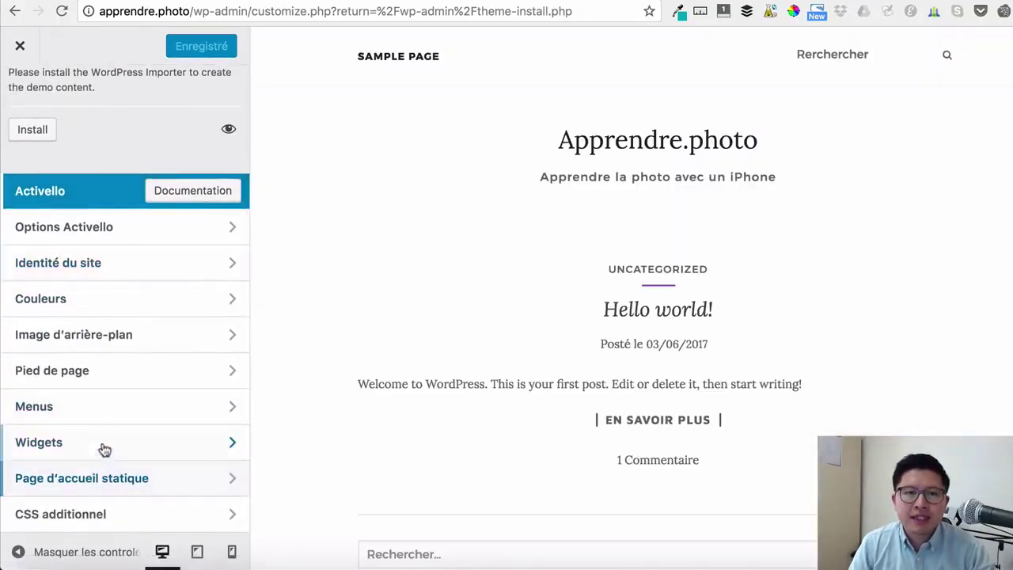
- Try #707070 as the site's background colour, set it back to #ffffff and leave the customizer without saving
click(95, 308)
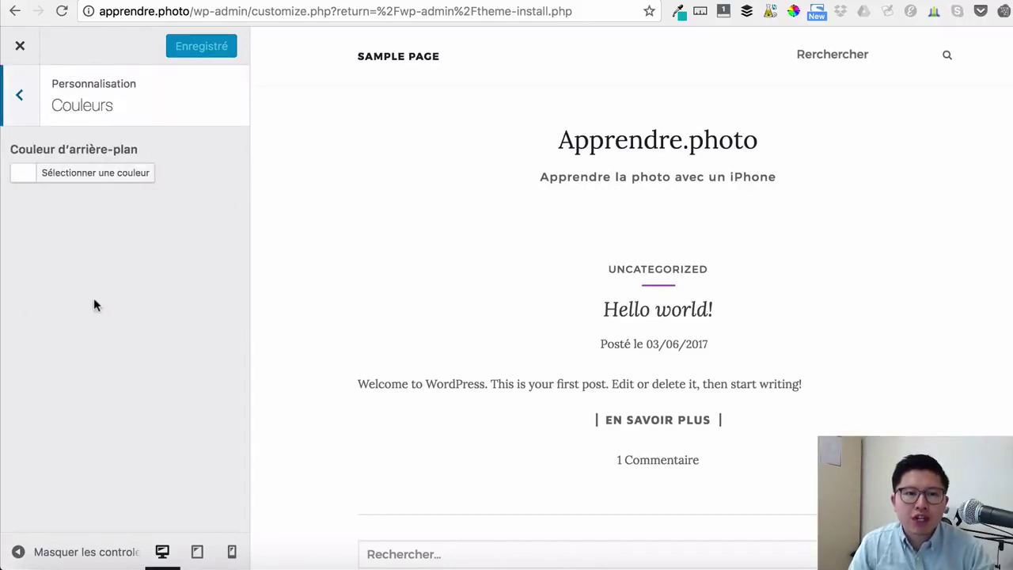
click(88, 173)
click(95, 307)
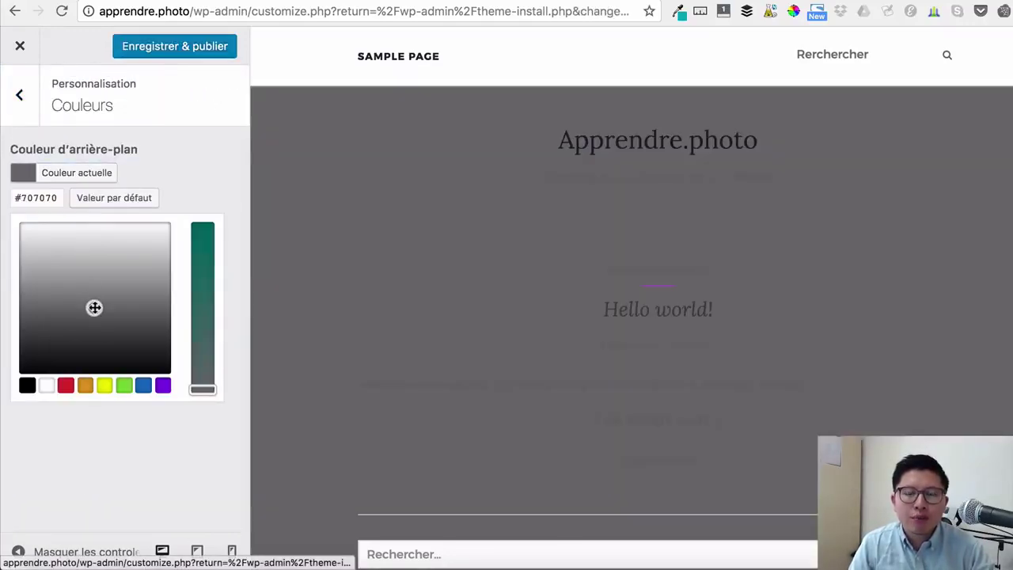
click(20, 223)
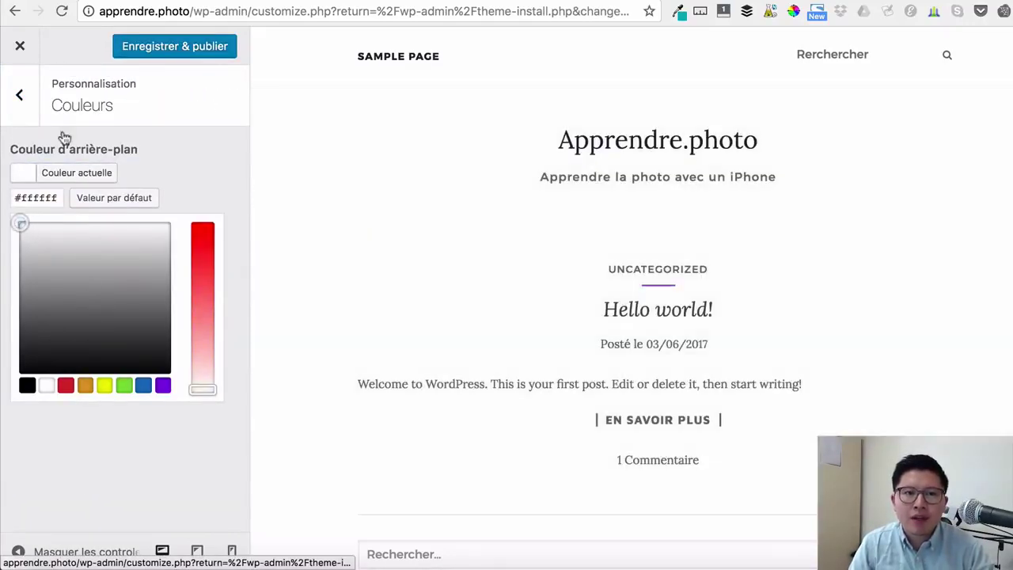
click(19, 95)
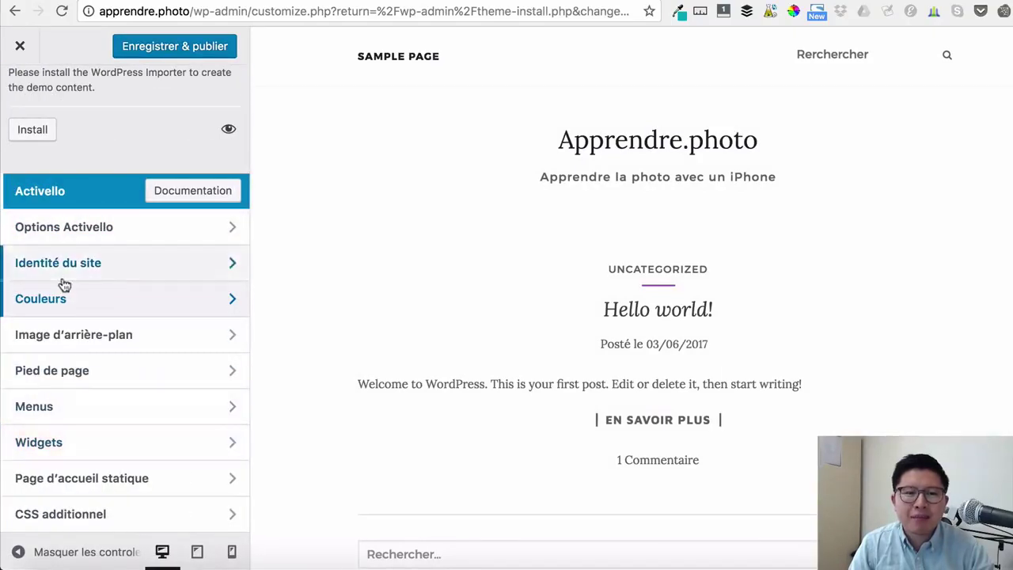
click(22, 47)
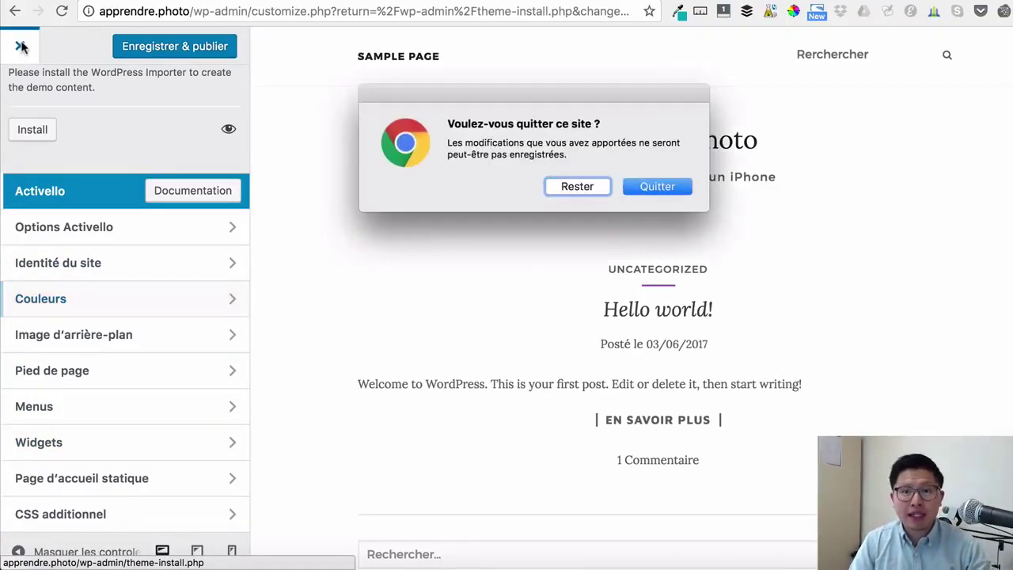
key(Return)
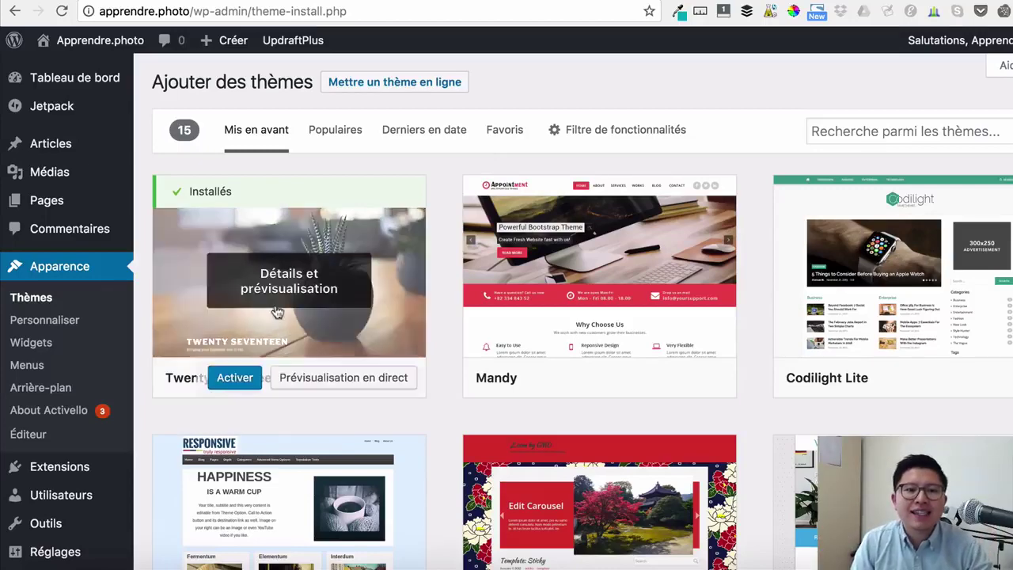
- Open the page for adding plugins and view the .zip upload form and the featured plugins
mouse_move(111, 478)
scroll(115, 474, down, 2)
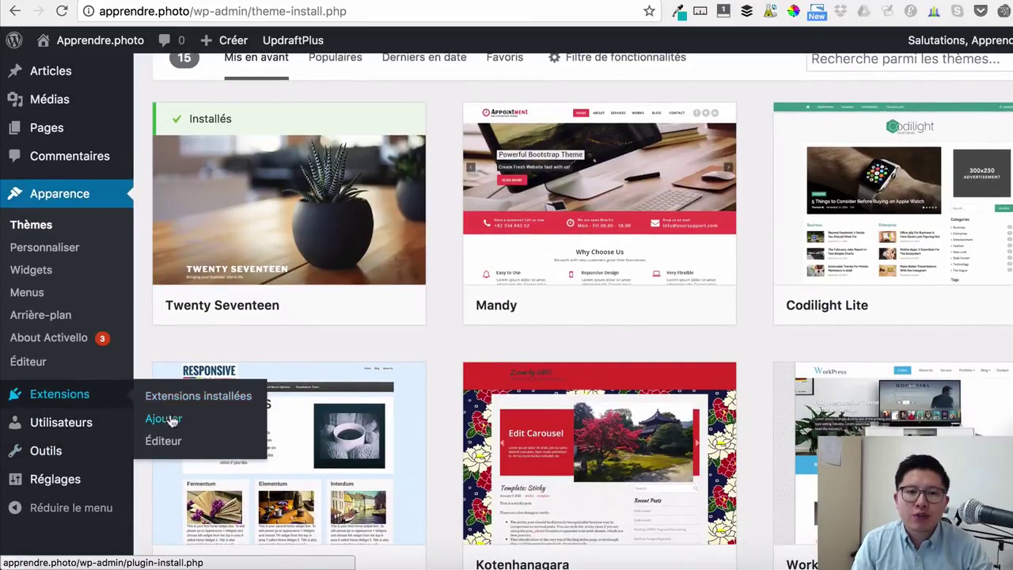
click(167, 419)
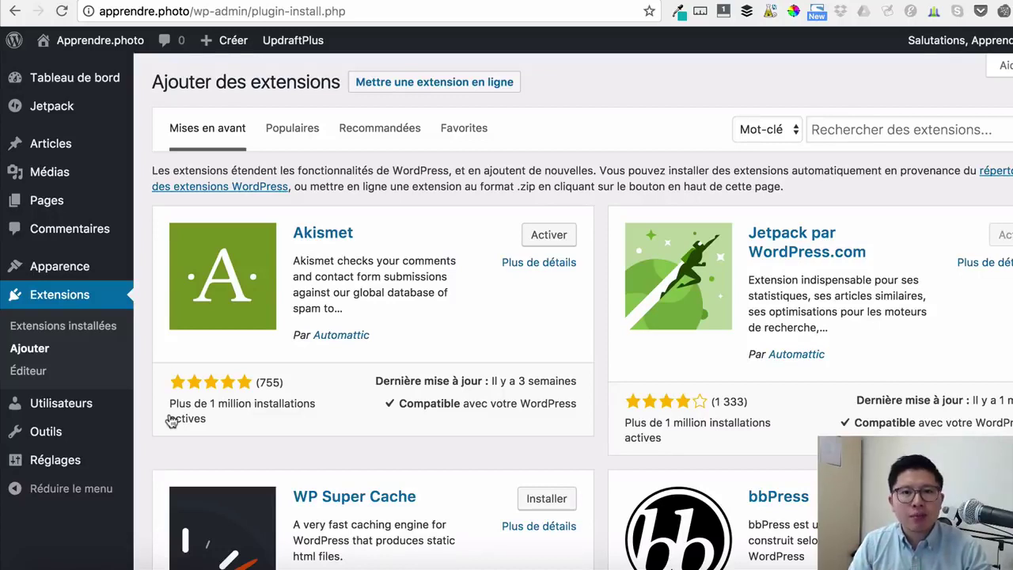
click(428, 84)
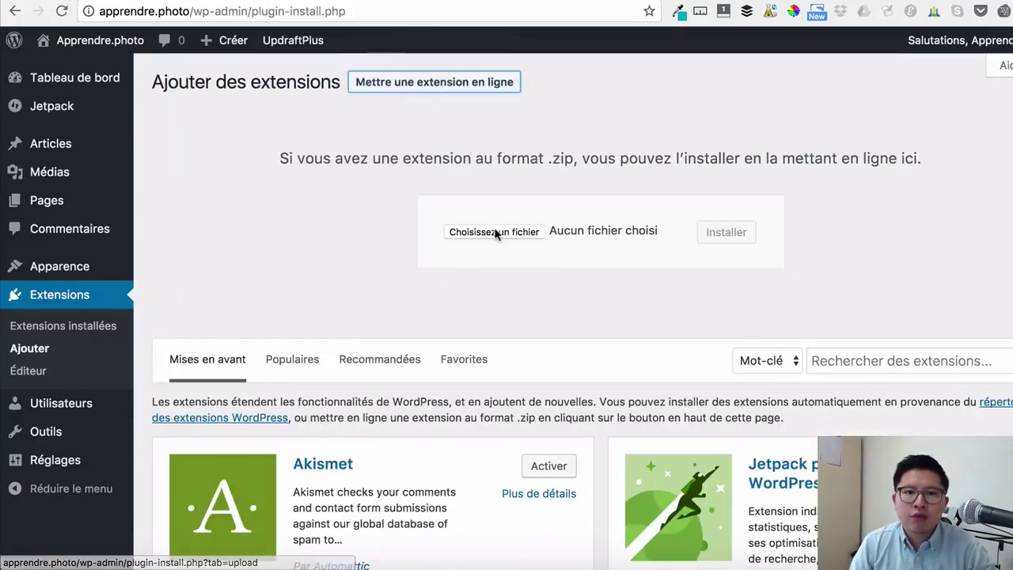
scroll(496, 236, down, 3)
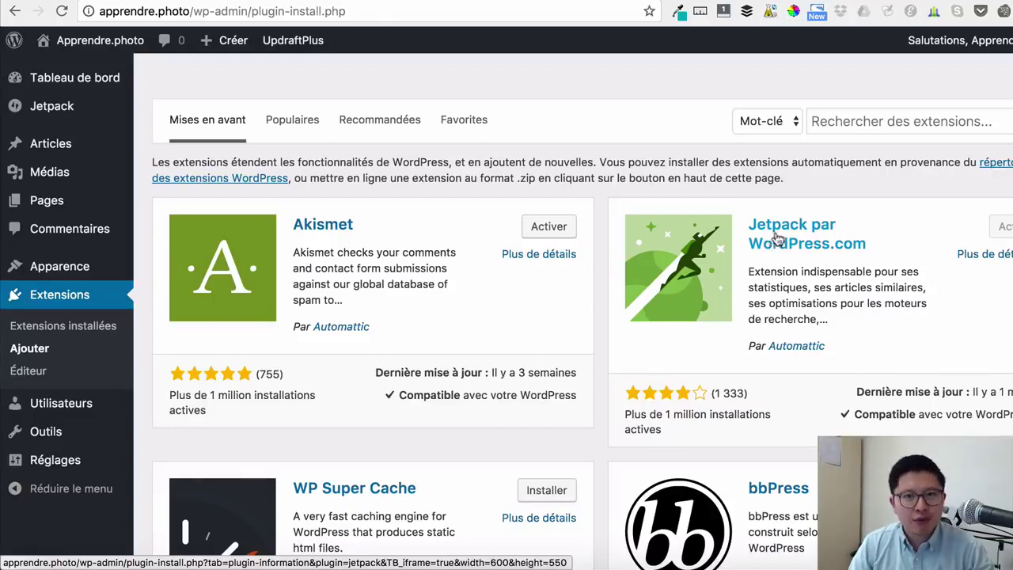
- Search the plugin directory for "yoast seo"
click(916, 126)
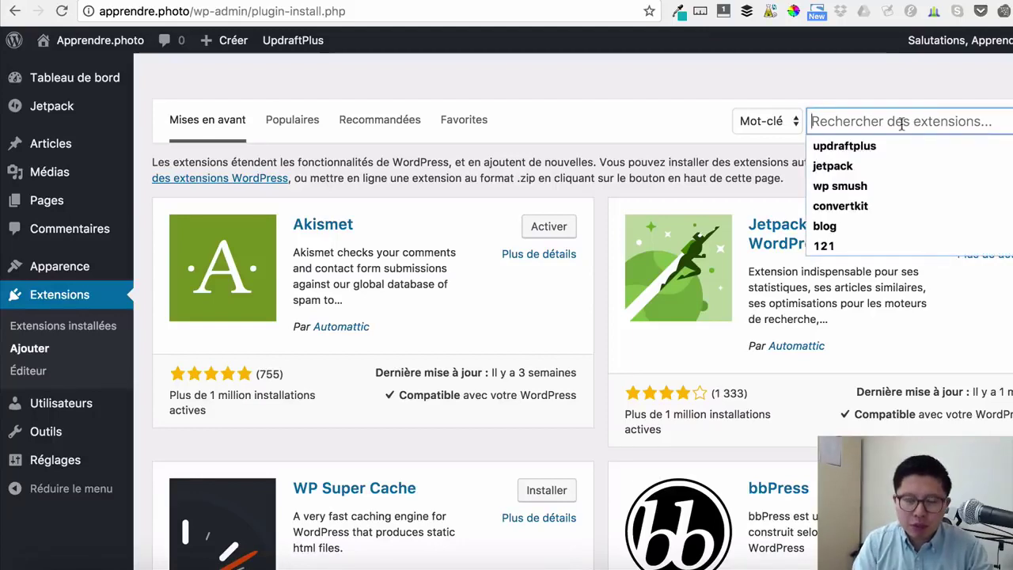
text(yoast)
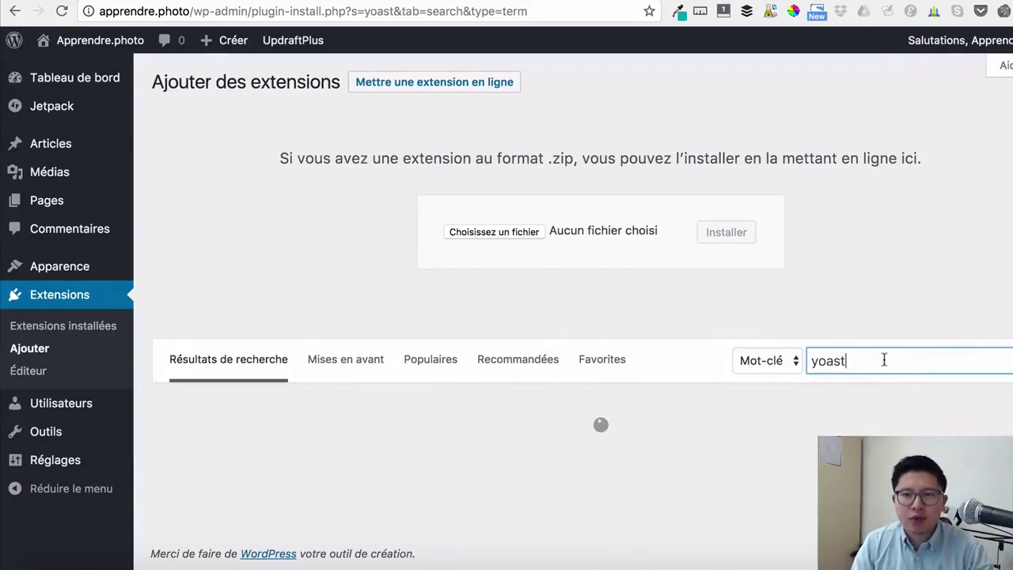
text(seo)
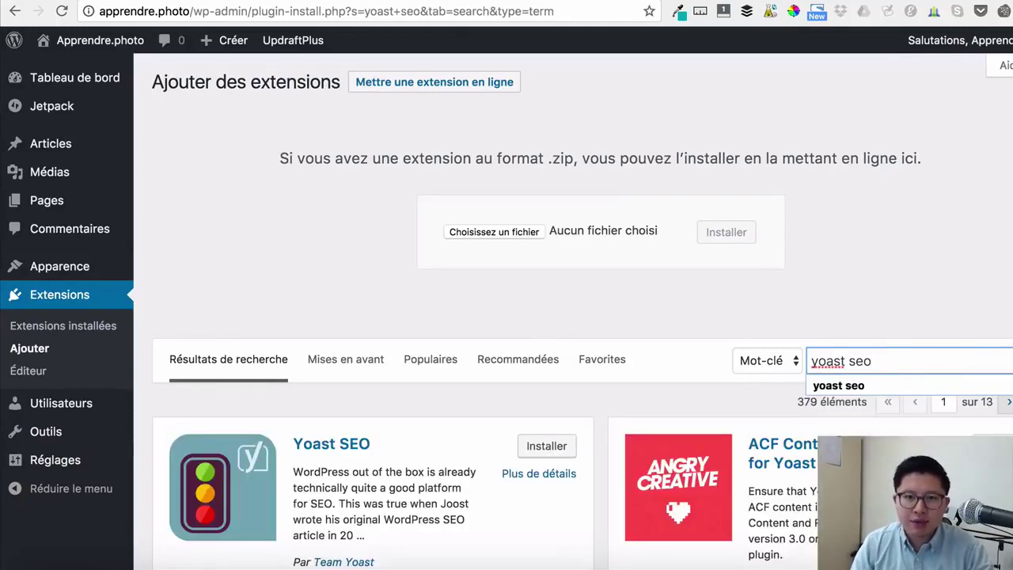
scroll(890, 357, down, 3)
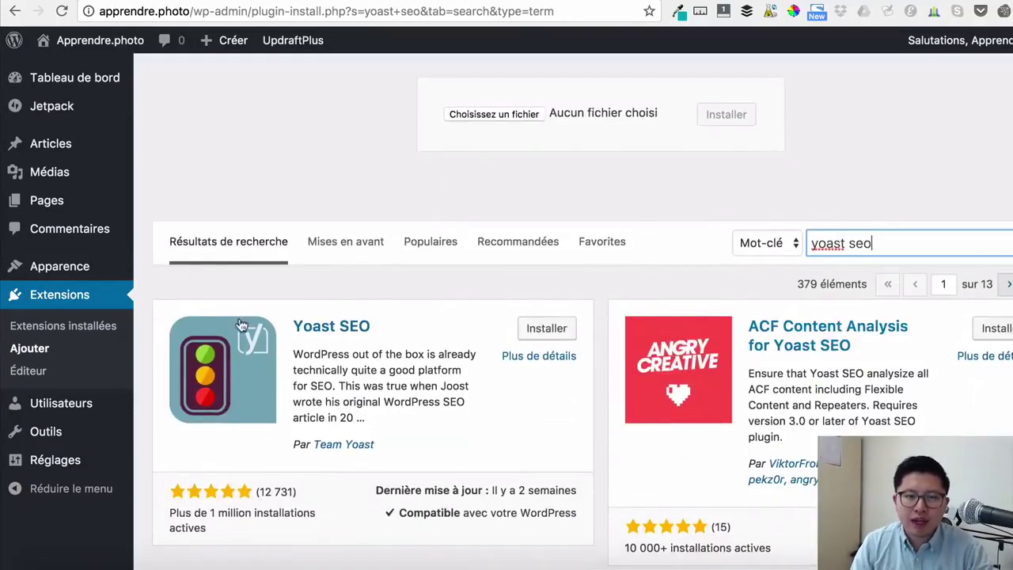
- Install the Yoast SEO plugin, staying on the page until it finishes, and activate it
click(546, 331)
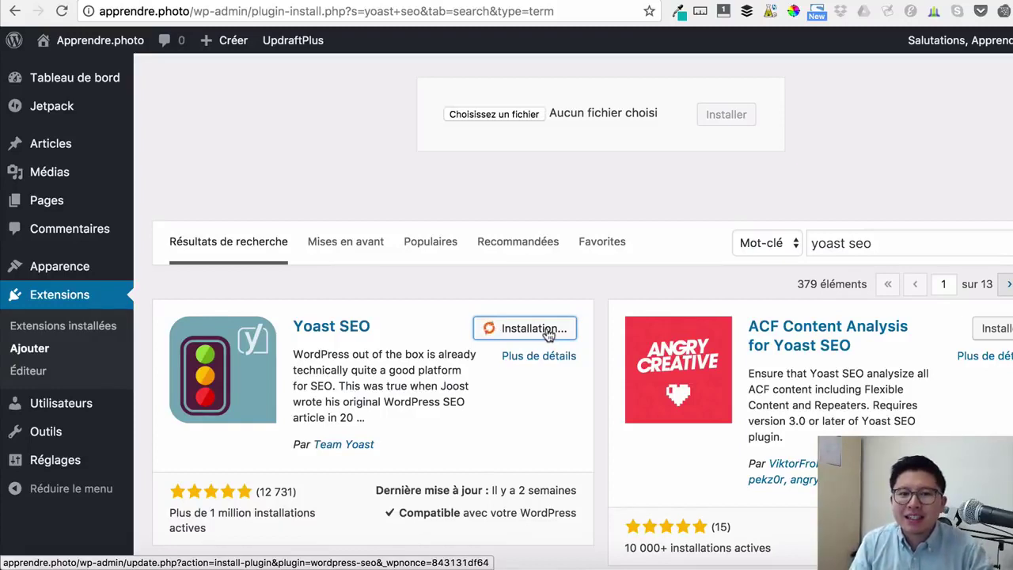
click(109, 325)
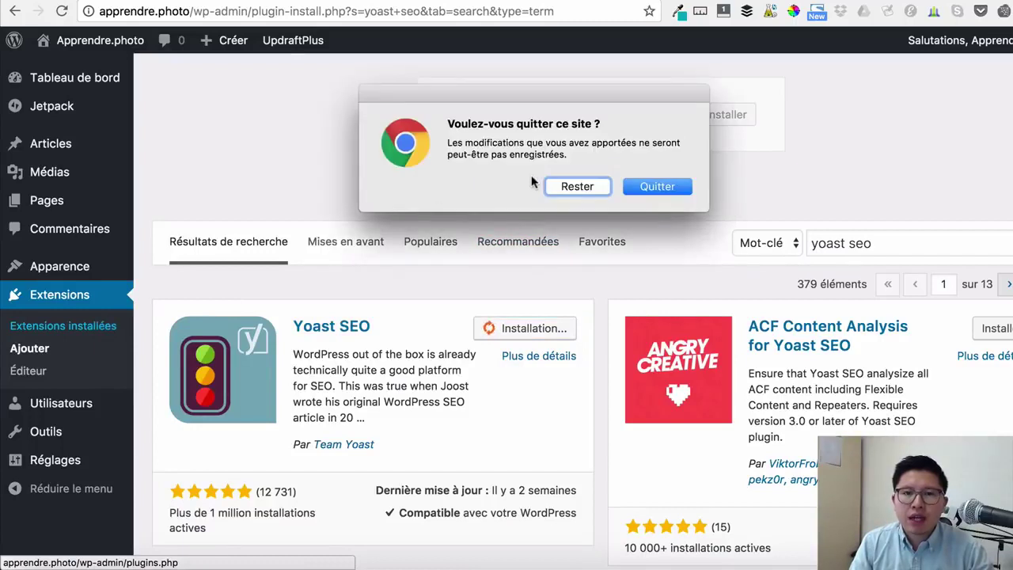
click(571, 187)
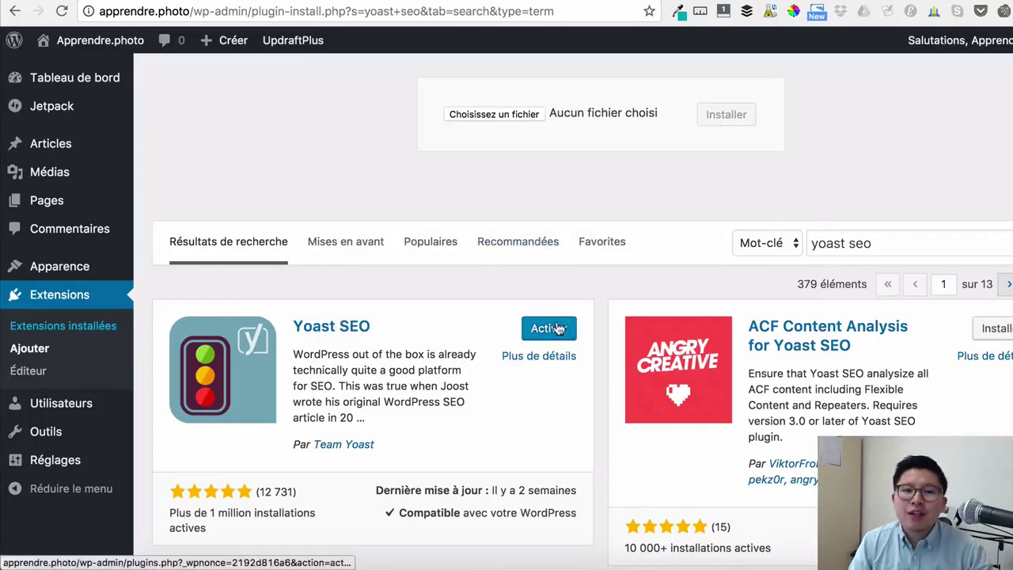
click(557, 328)
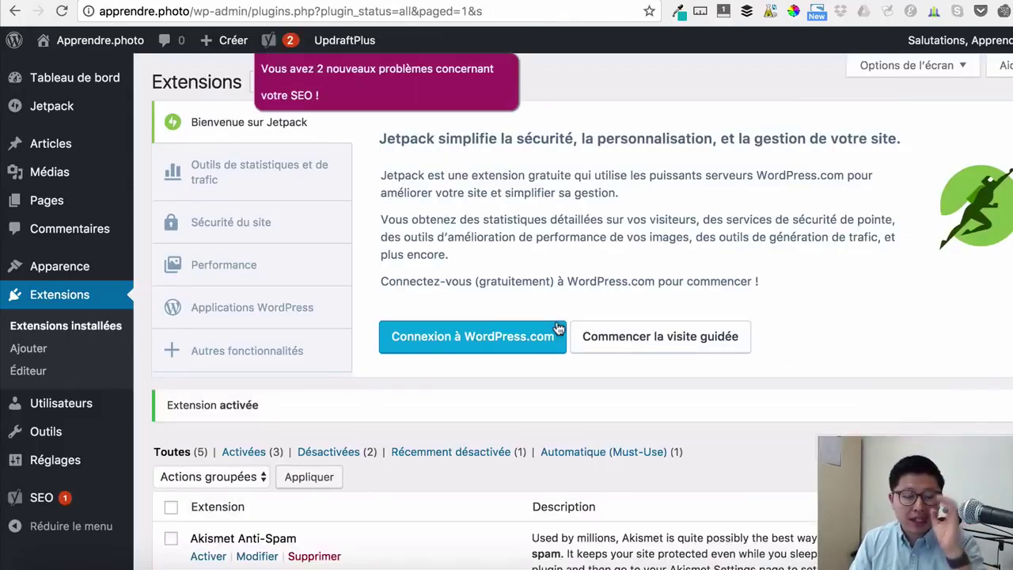
- Review the list of installed plugins and activate Akismet Anti-Spam
click(97, 328)
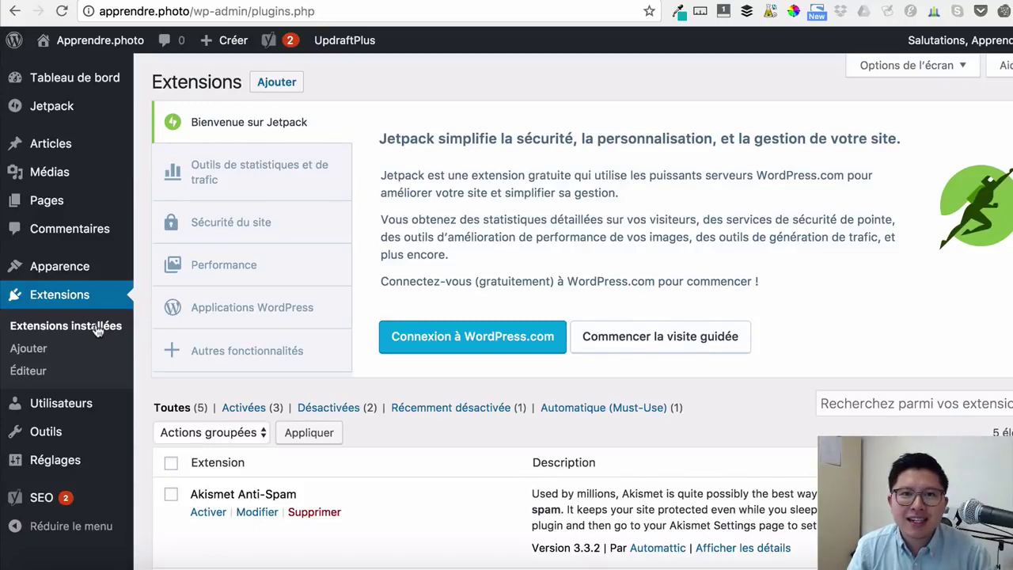
click(431, 348)
scroll(431, 350, down, 3)
scroll(430, 350, down, 1)
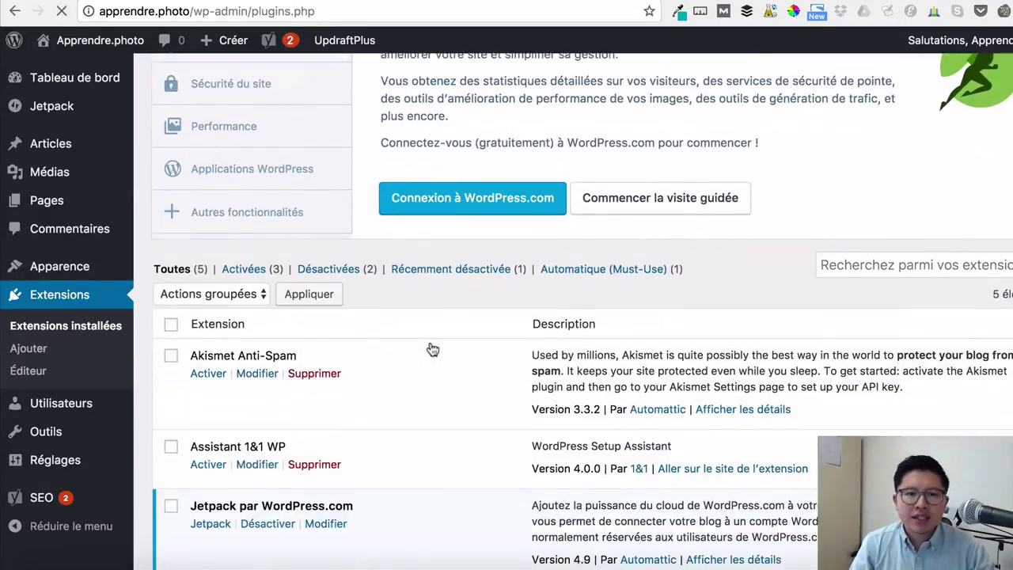
scroll(429, 348, down, 3)
scroll(429, 342, down, 2)
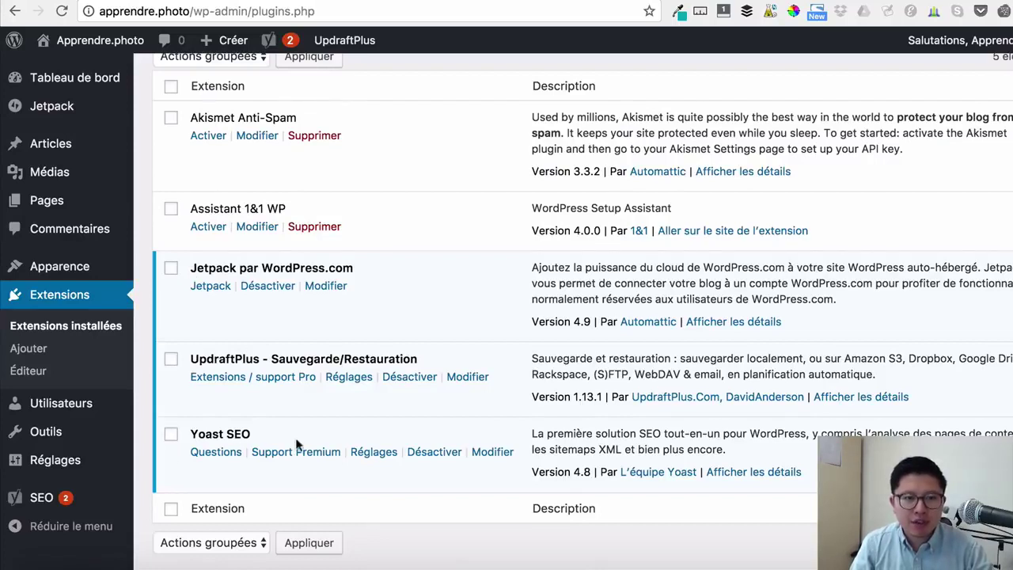
click(210, 135)
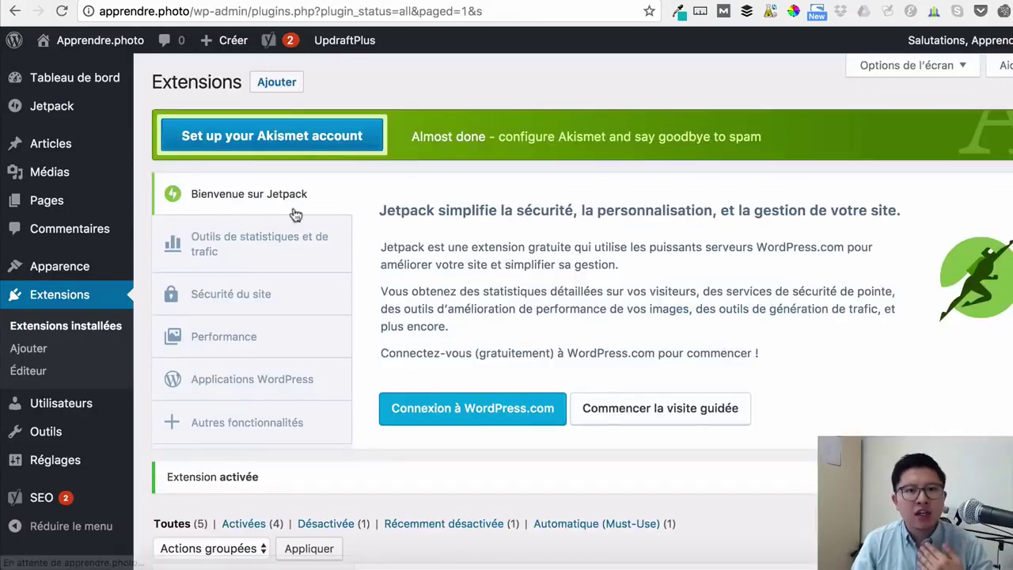
- Delete the inactive Assistant 1&1 WP plugin and its data from the installed plugins
scroll(296, 247, down, 5)
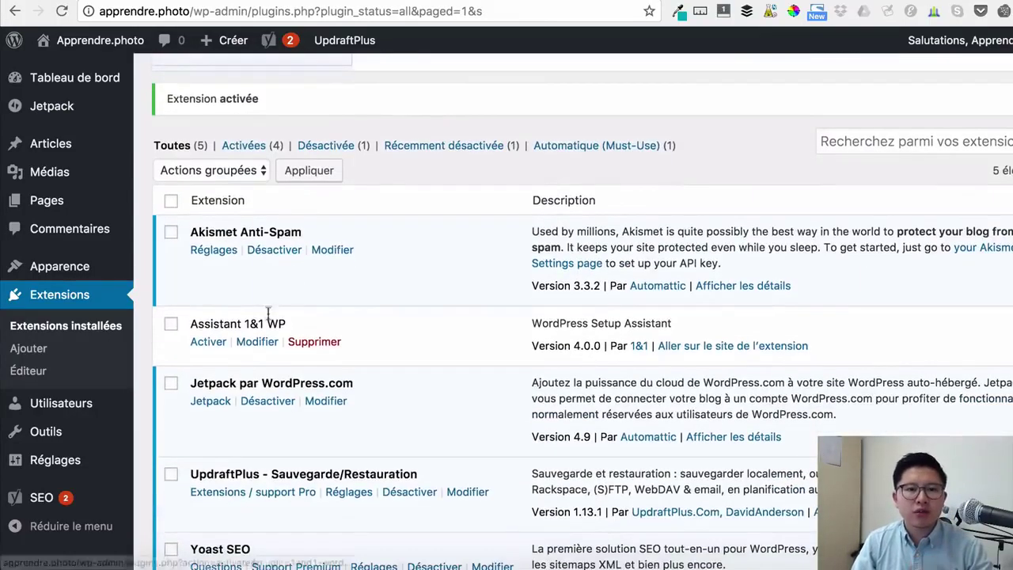
click(307, 345)
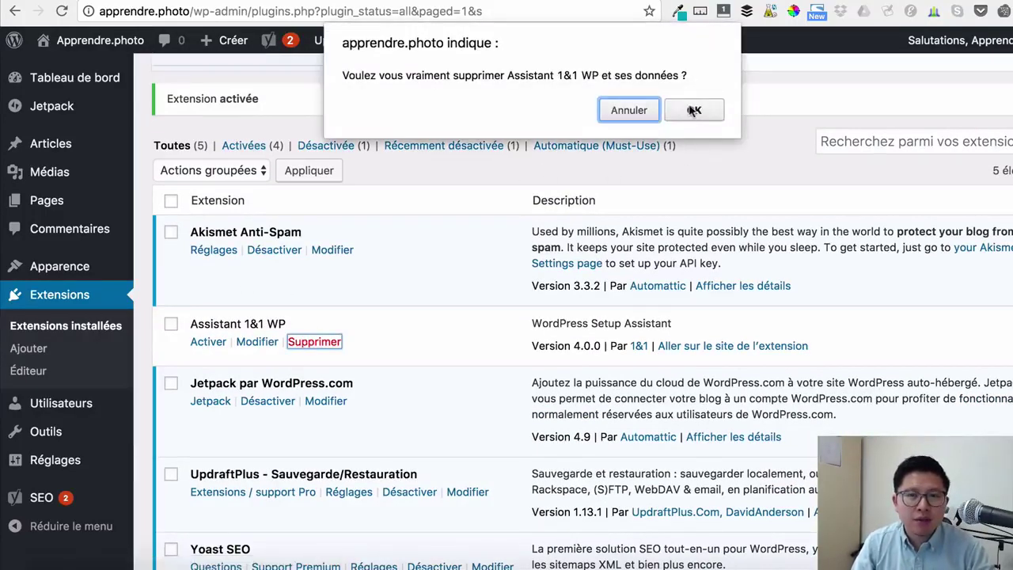
click(694, 111)
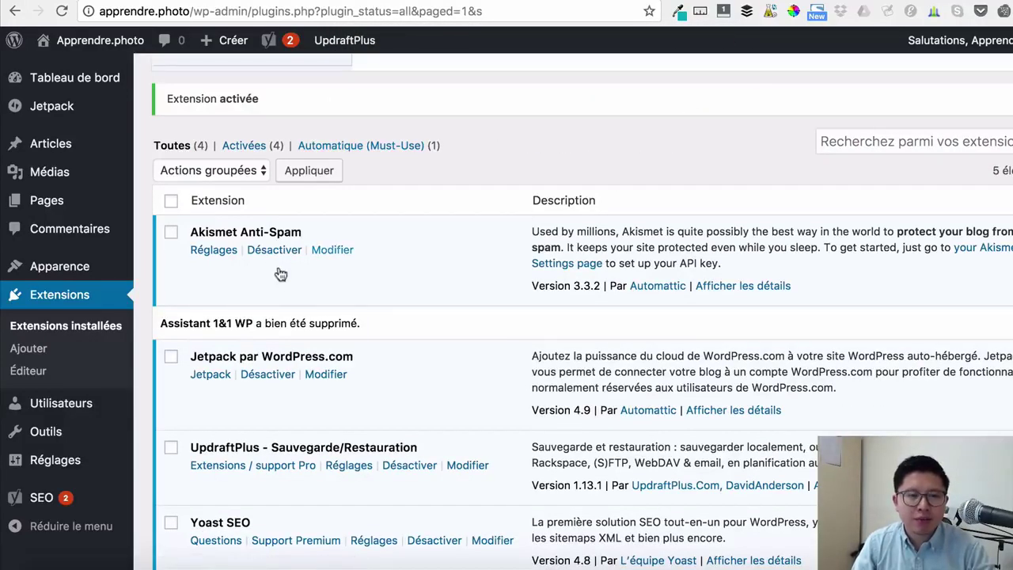
scroll(220, 318, down, 3)
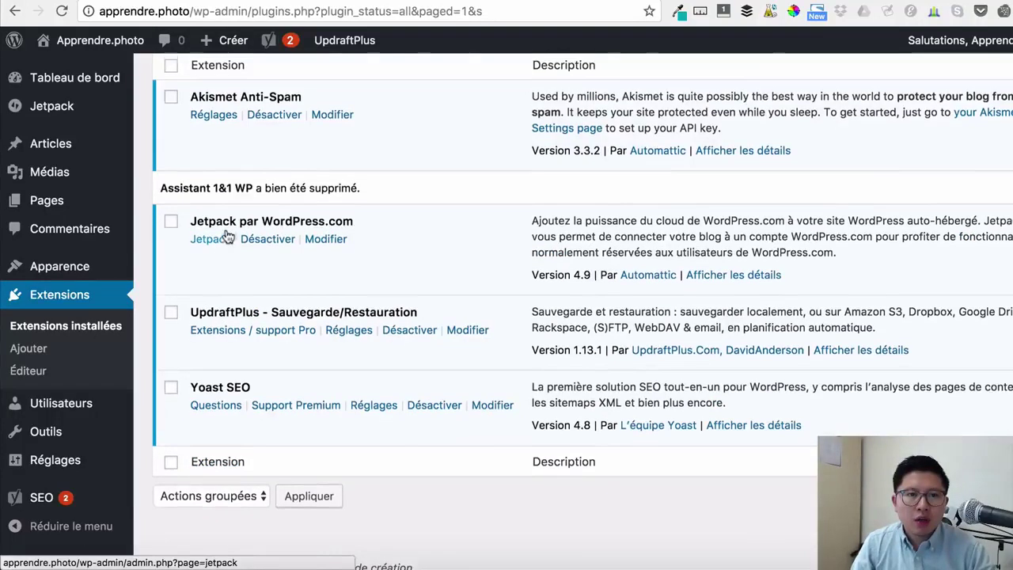
- Connect Jetpack to the WordPress.com account, approve the connection for Apprendre.photo and choose the free (Gratuit) plan
scroll(226, 233, up, 1)
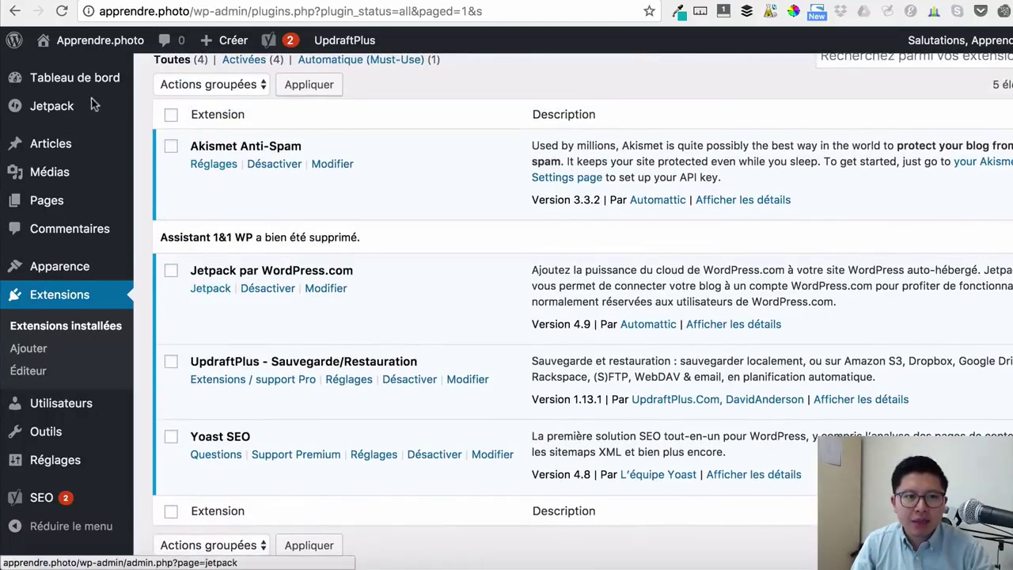
mouse_move(92, 114)
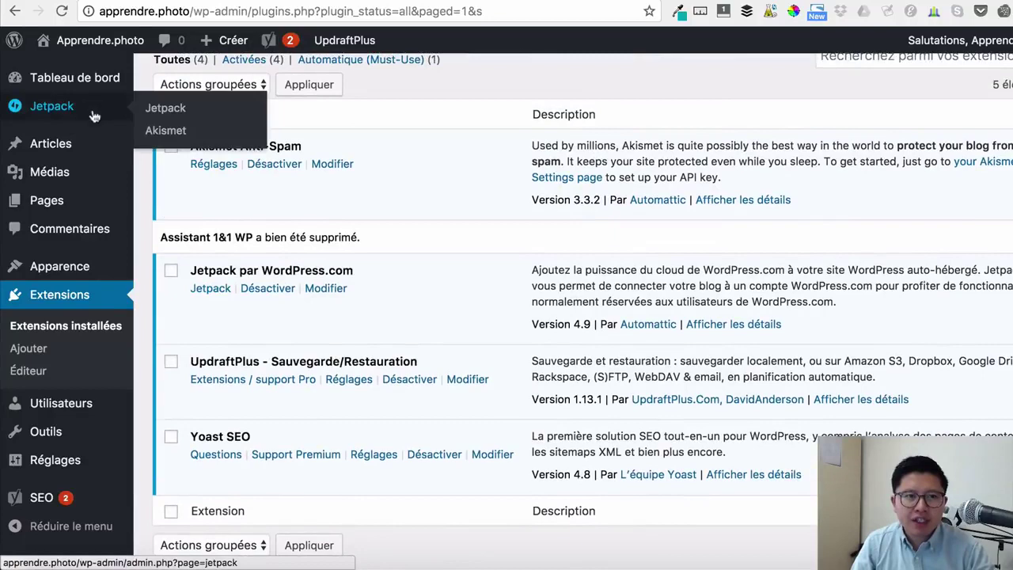
click(176, 113)
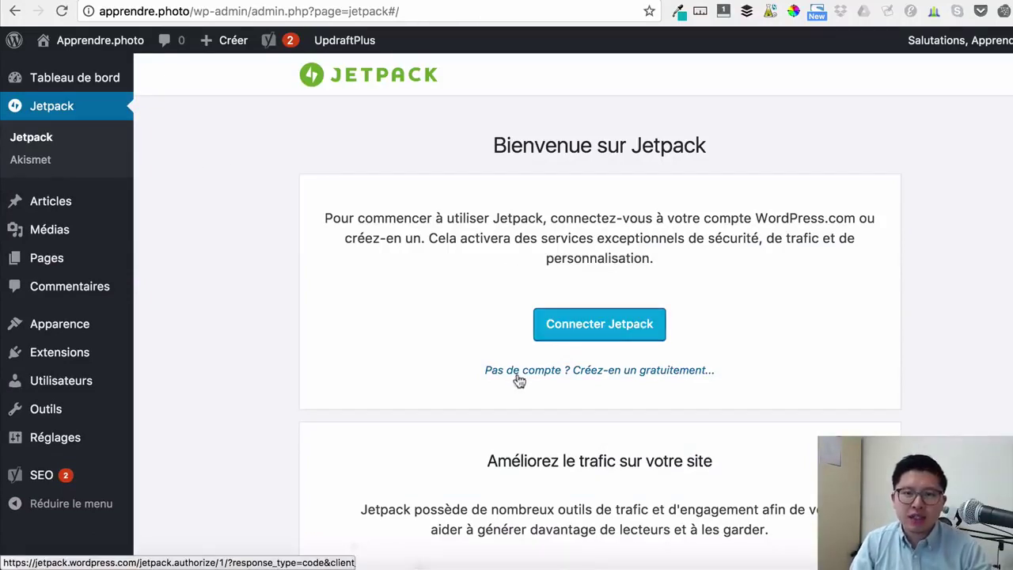
click(607, 327)
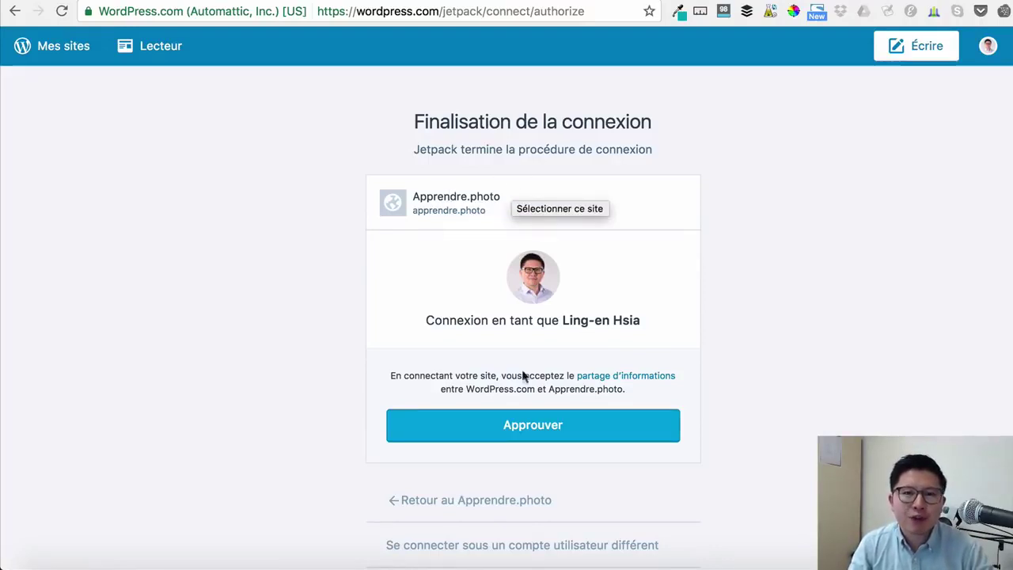
click(524, 426)
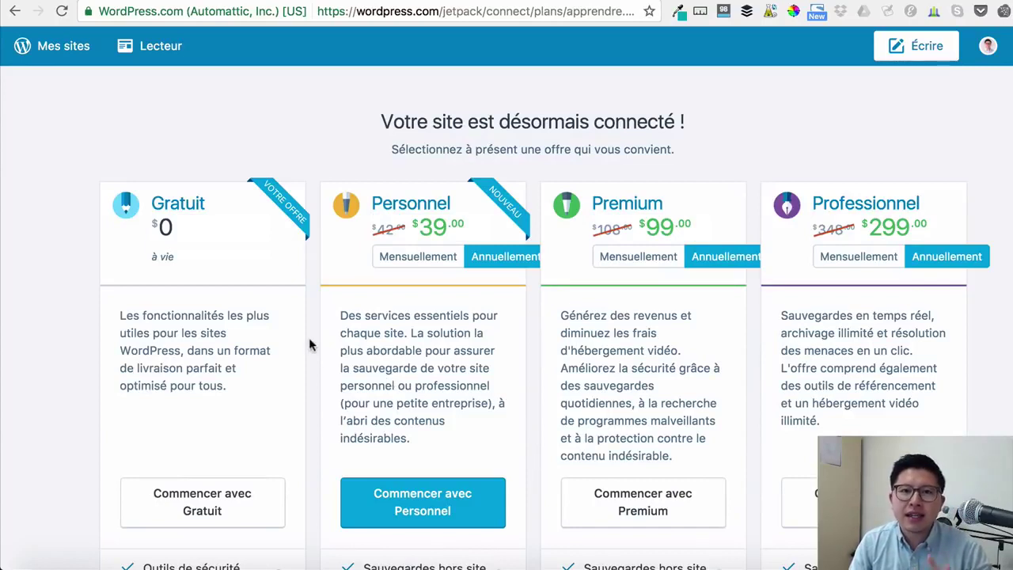
click(211, 511)
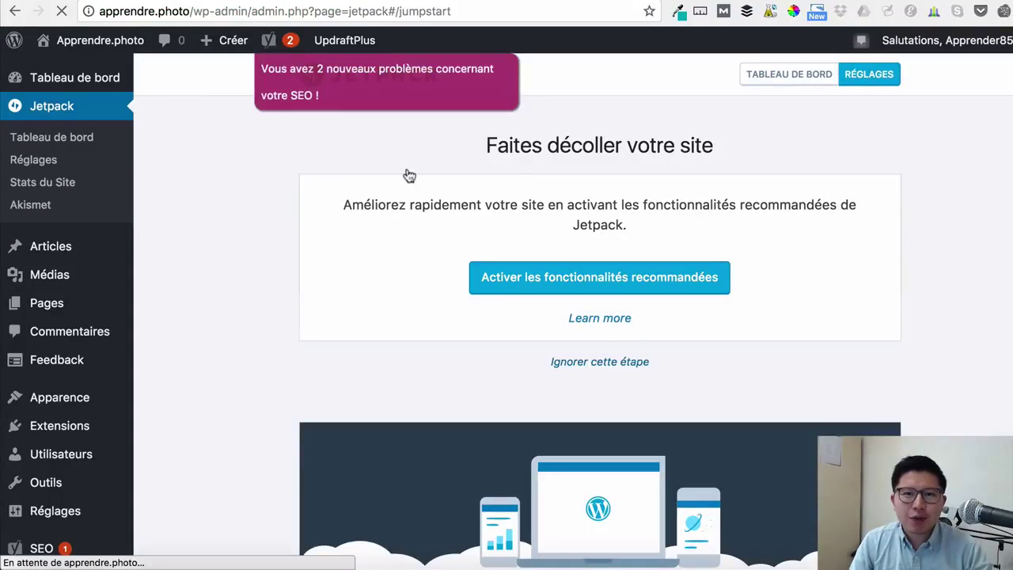
- Activate Jetpack's recommended features and look over the site statistics on its dashboard
click(557, 283)
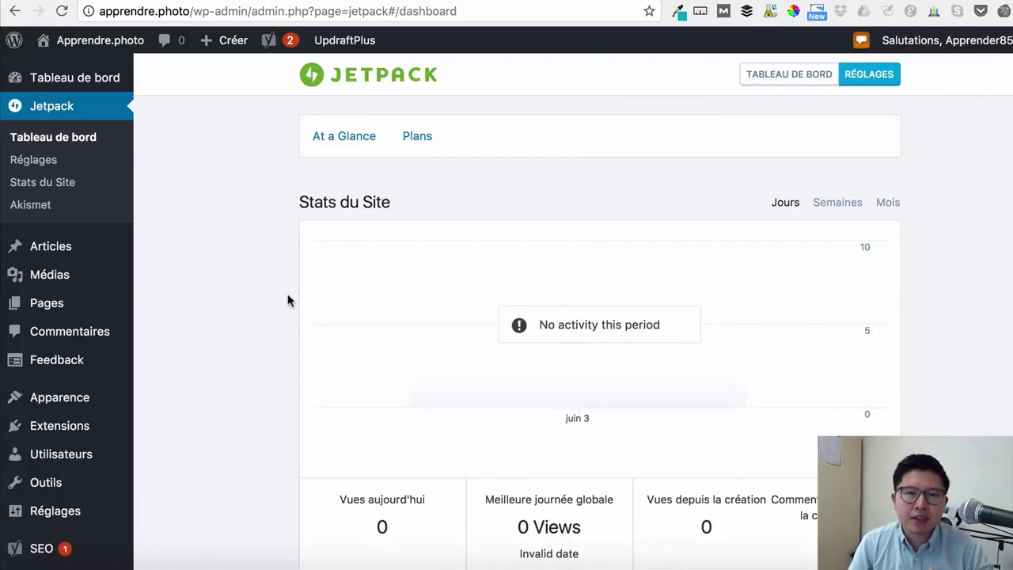
scroll(287, 297, down, 3)
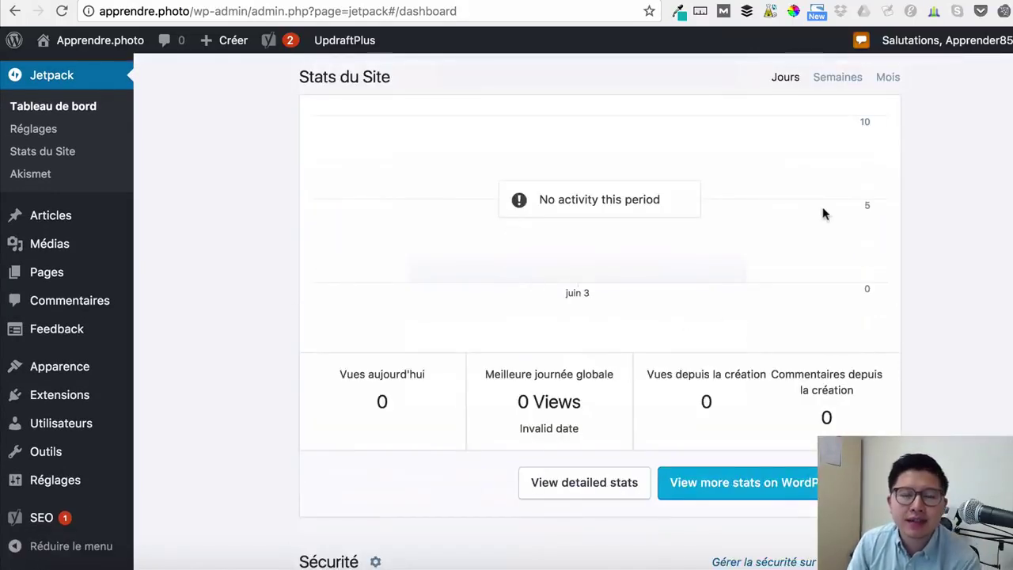
scroll(671, 232, up, 3)
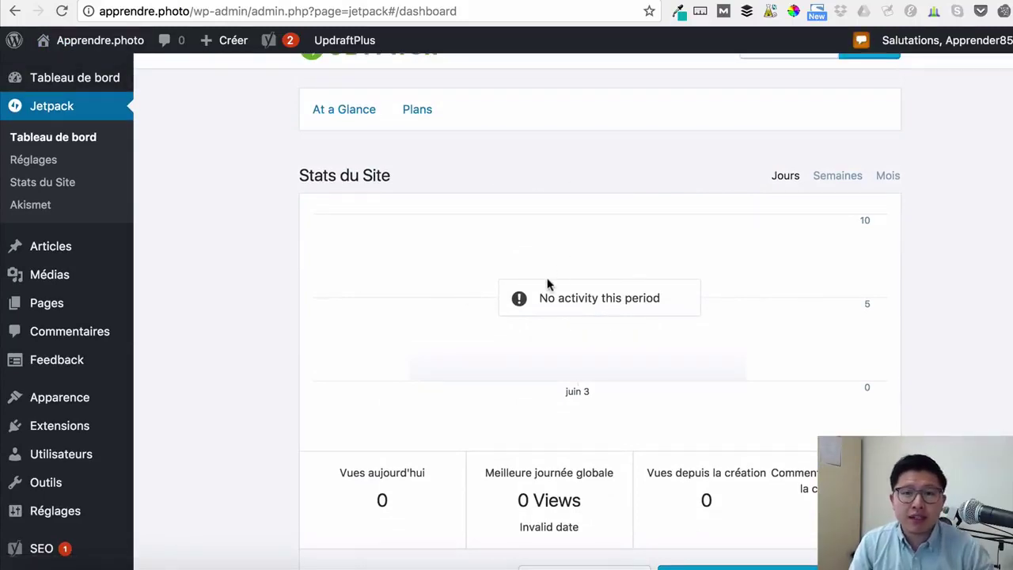
scroll(335, 277, down, 1)
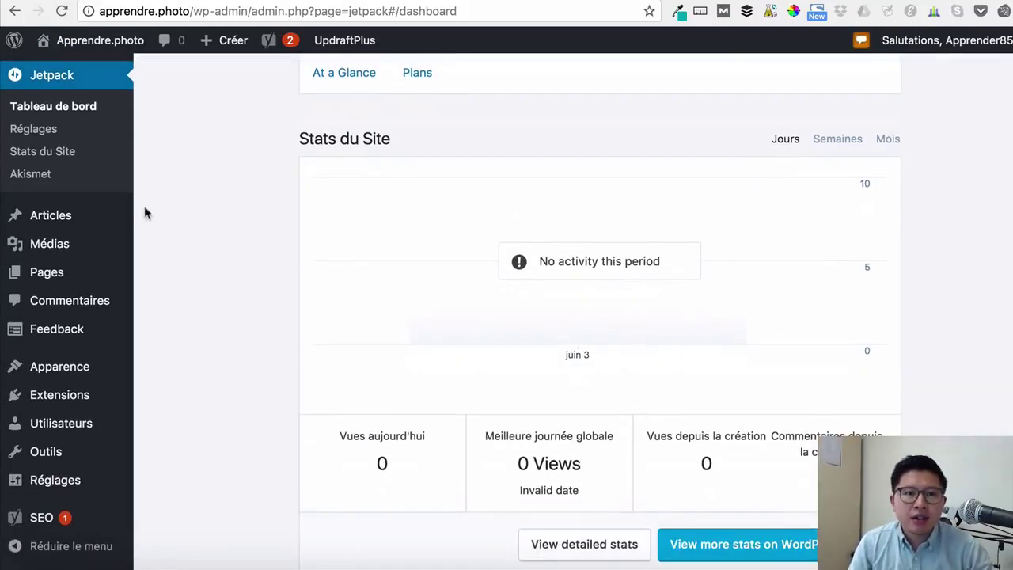
- Request an Akismet API key from the plugin's setup page and choose the Basic plan
click(39, 179)
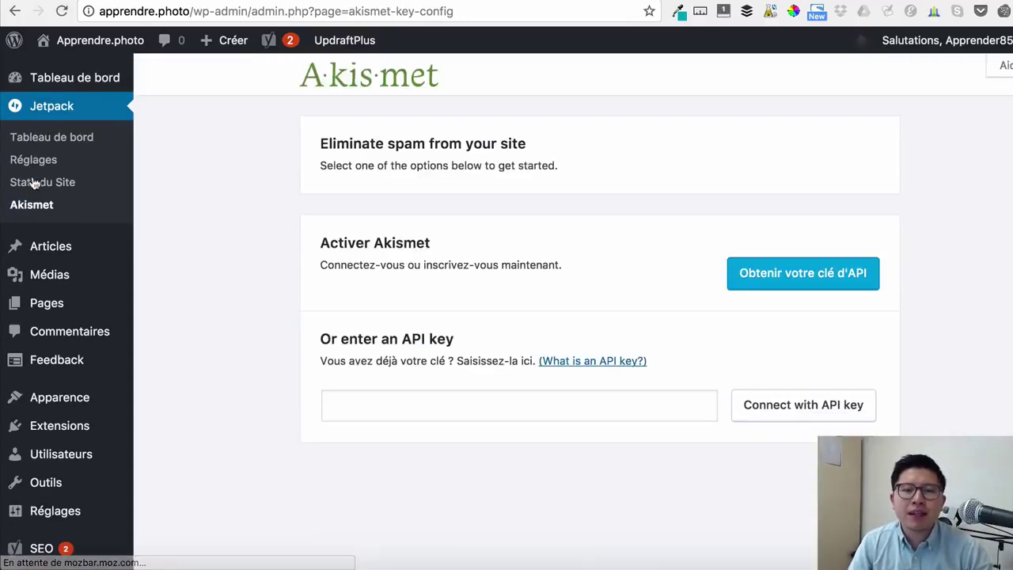
click(792, 281)
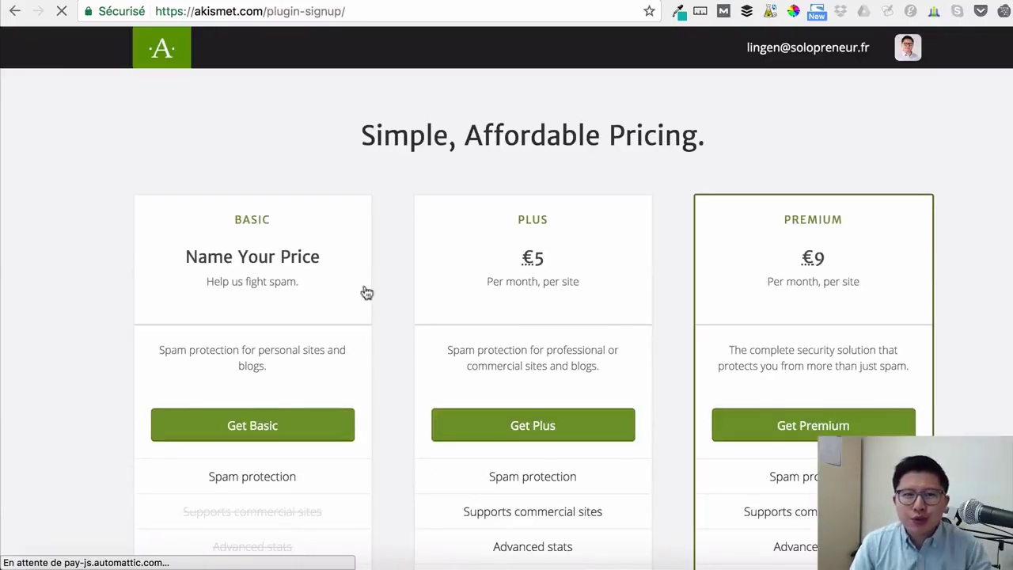
scroll(258, 289, down, 3)
click(253, 308)
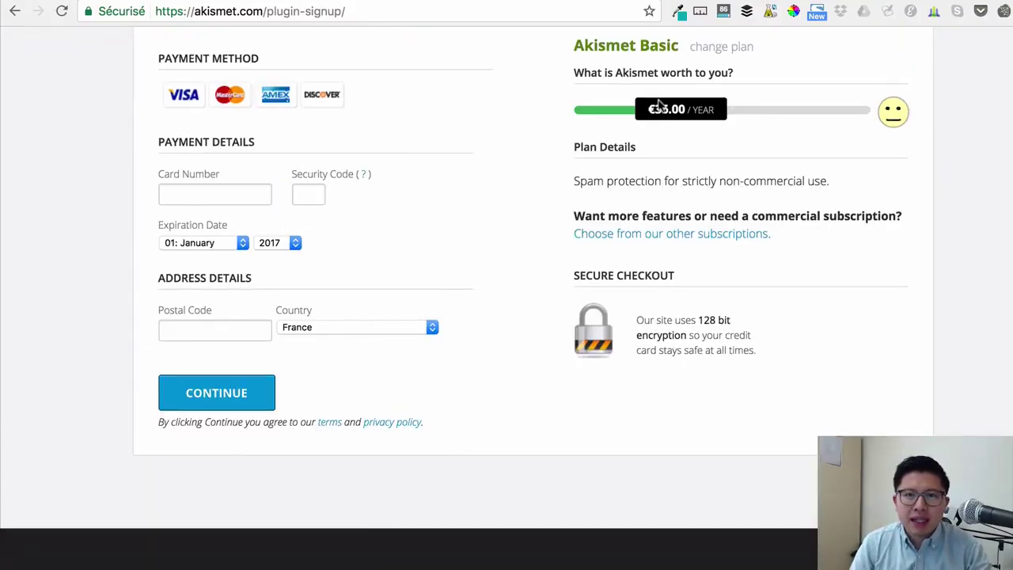
- Set the Akismet Basic price to €0.00 per year, complete the sign-up and activate apprendre.photo
drag(642, 113, 552, 126)
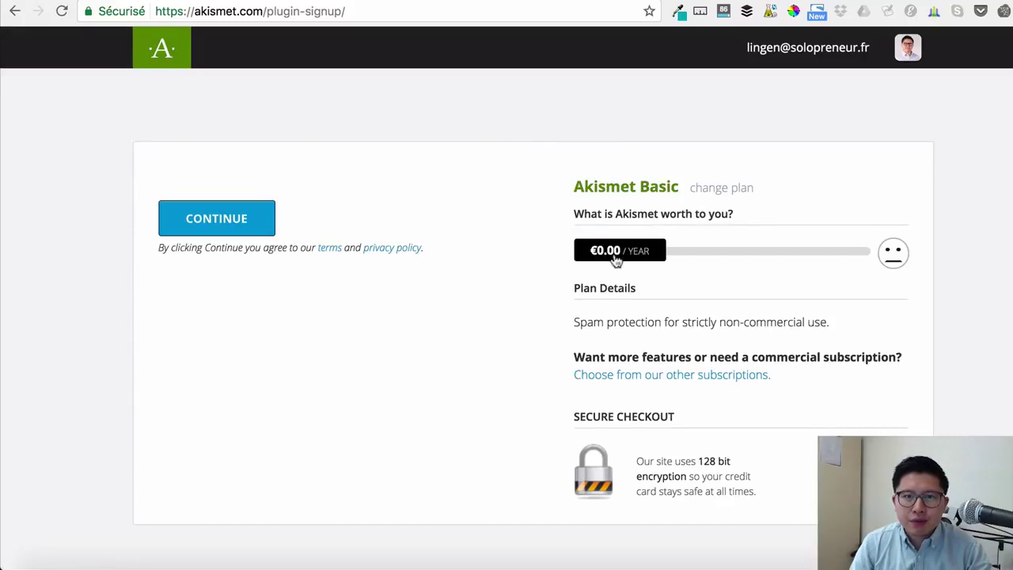
click(243, 233)
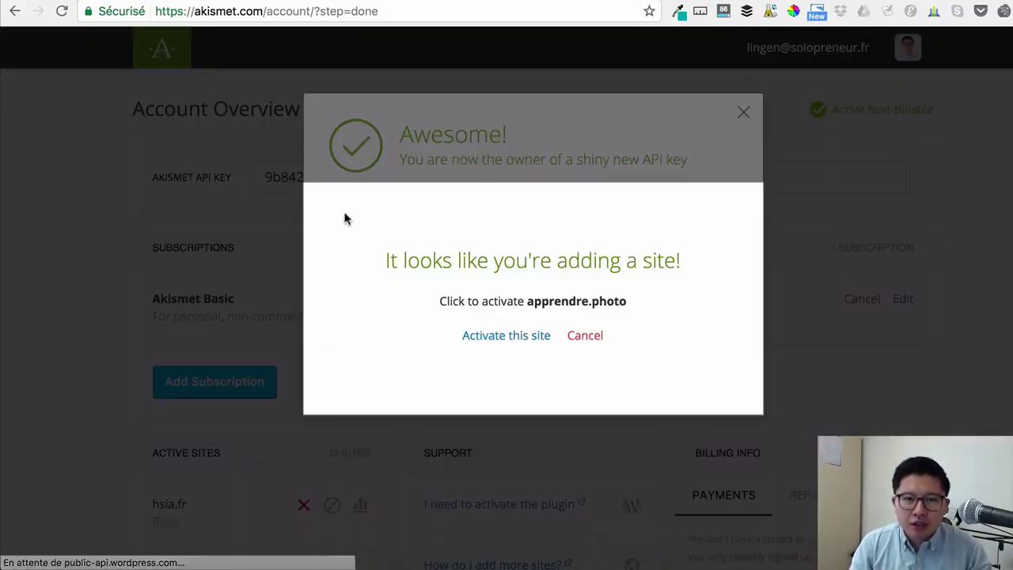
click(529, 338)
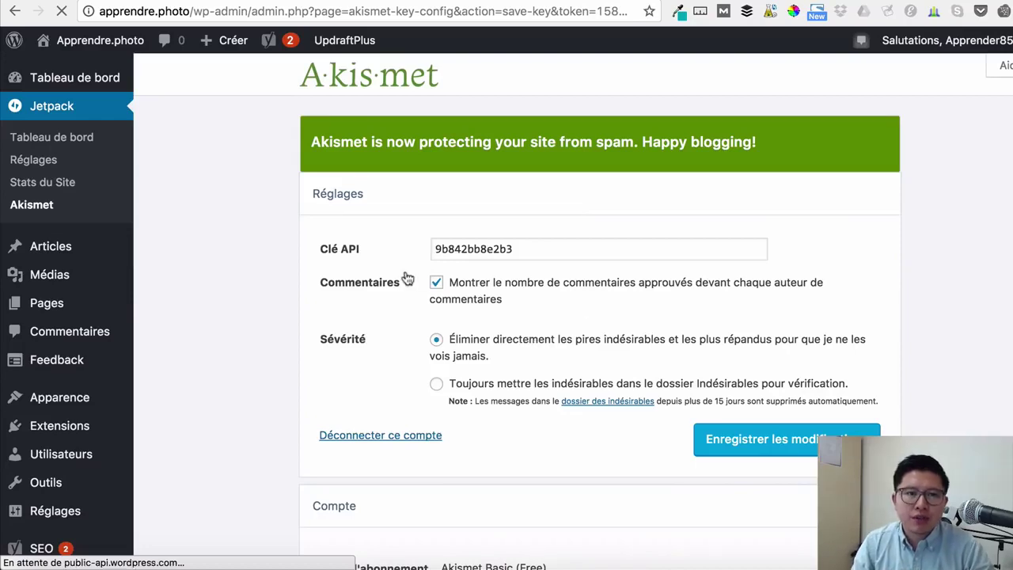
- Return to the Jetpack dashboard, look over its security section, and open the UpdraftPlus backup settings
click(51, 139)
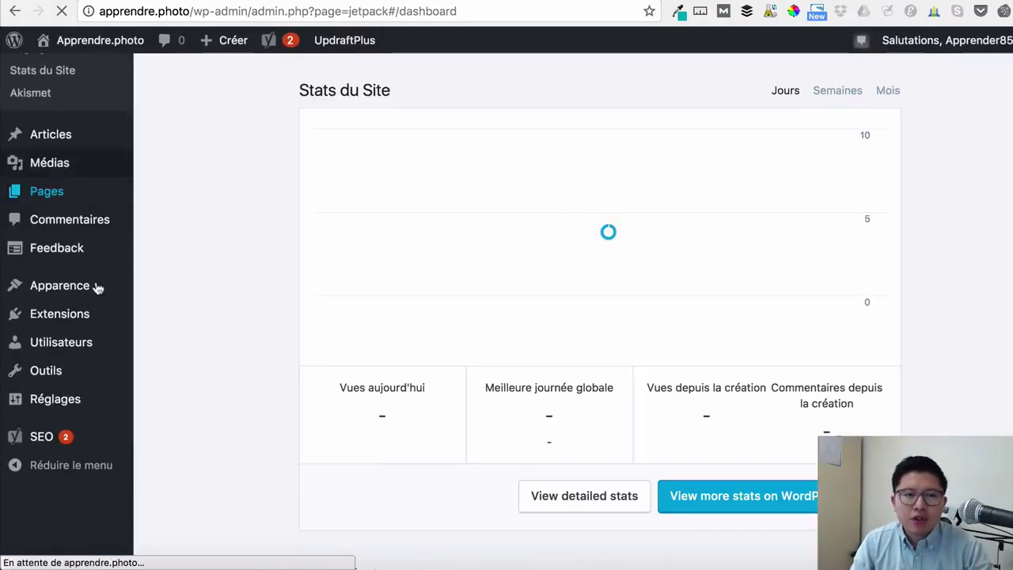
scroll(93, 316, down, 2)
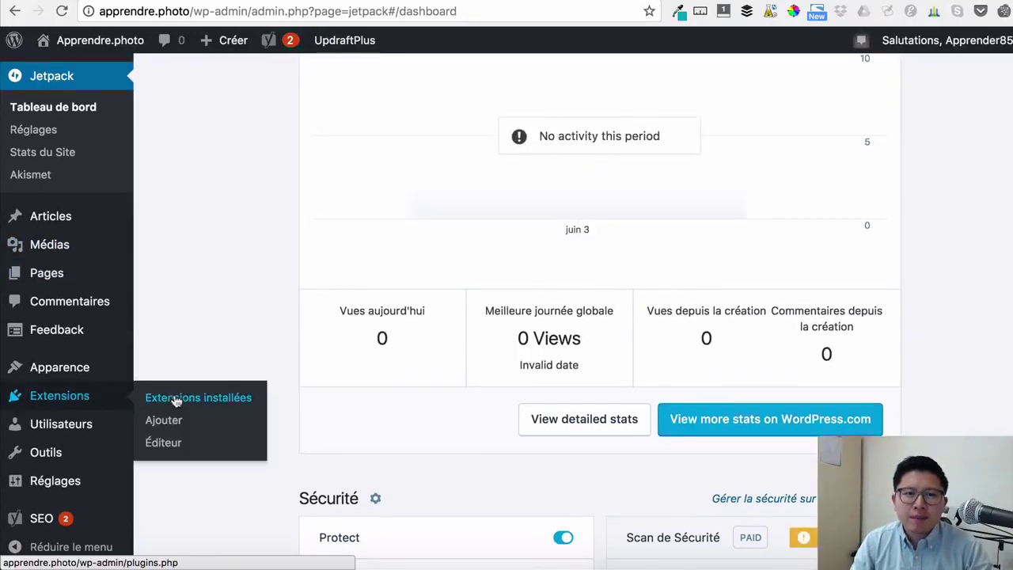
scroll(91, 372, down, 3)
scroll(74, 424, down, 5)
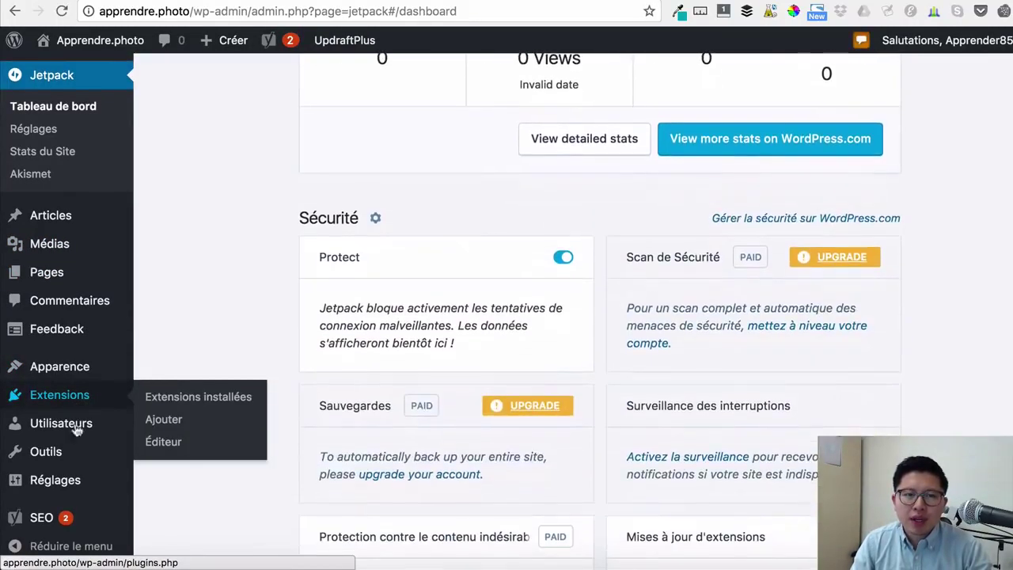
mouse_move(93, 525)
mouse_move(90, 482)
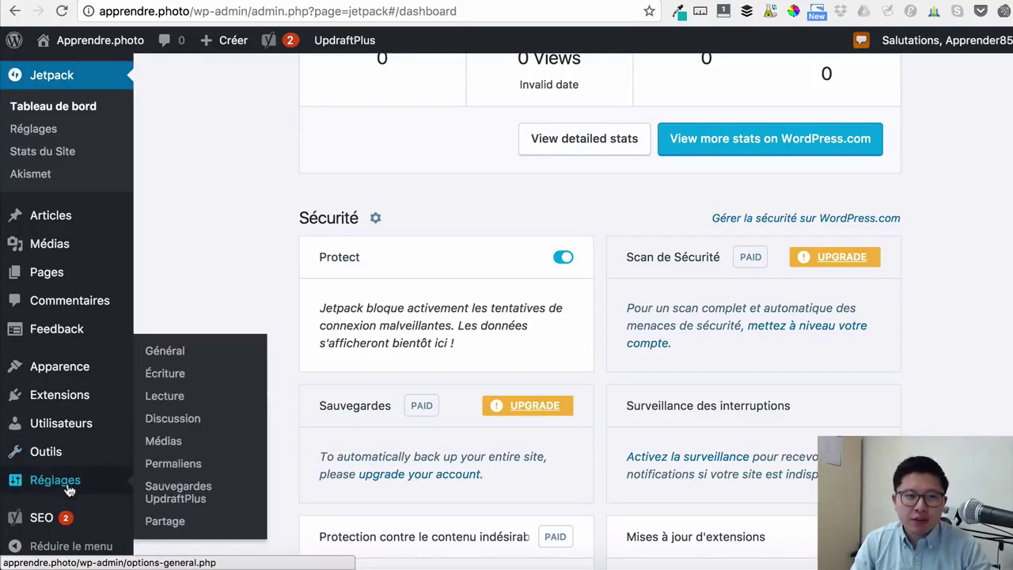
click(180, 494)
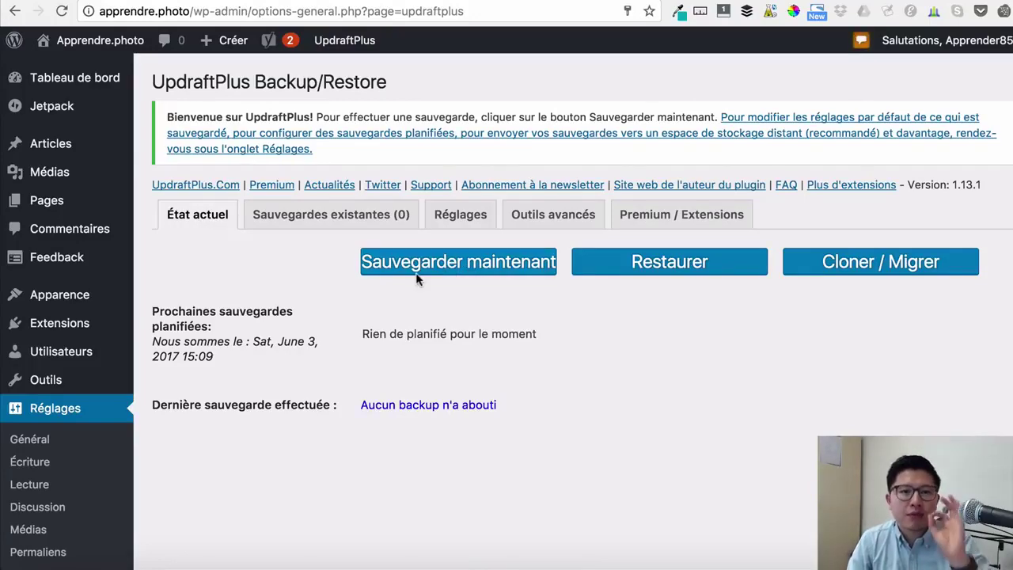
- Run a one-off UpdraftPlus backup that includes the database and all files, staying on the page until it finishes
scroll(90, 407, down, 3)
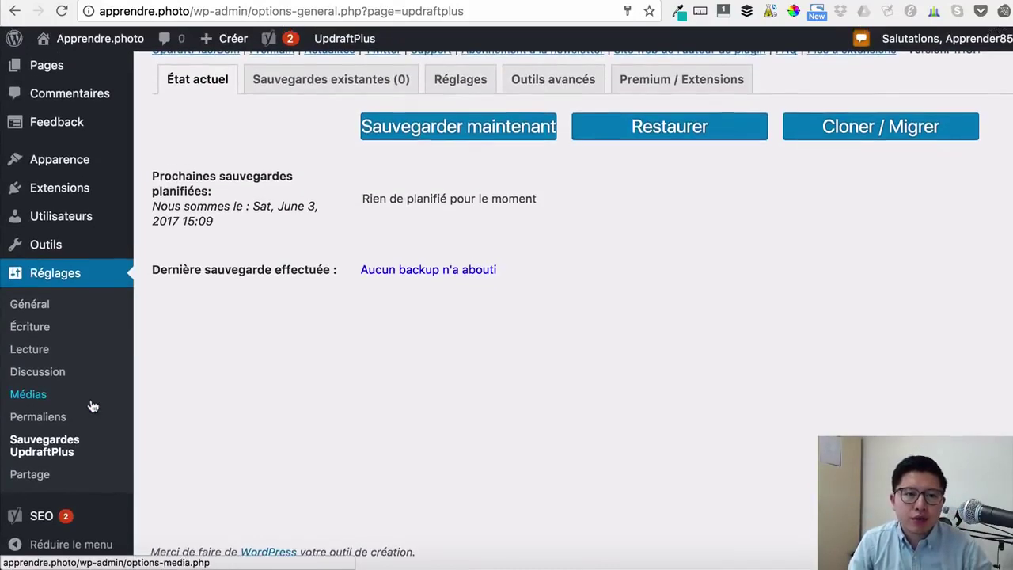
click(430, 136)
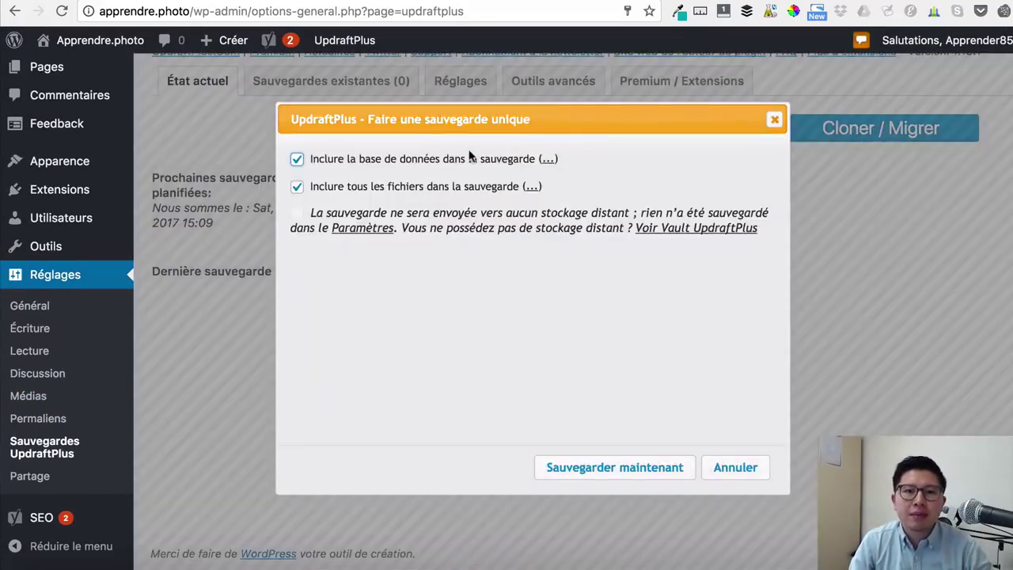
click(649, 472)
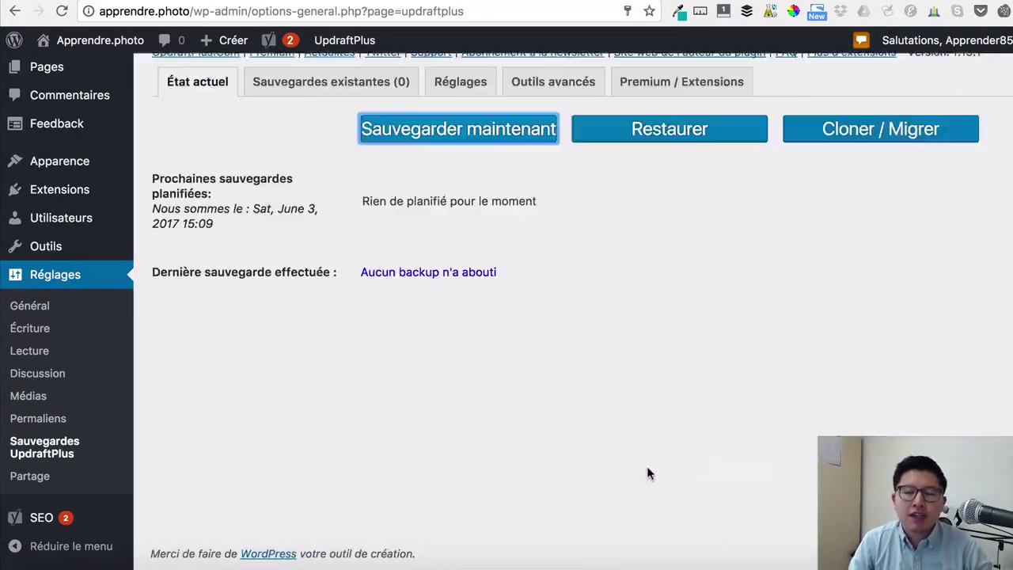
scroll(660, 421, up, 3)
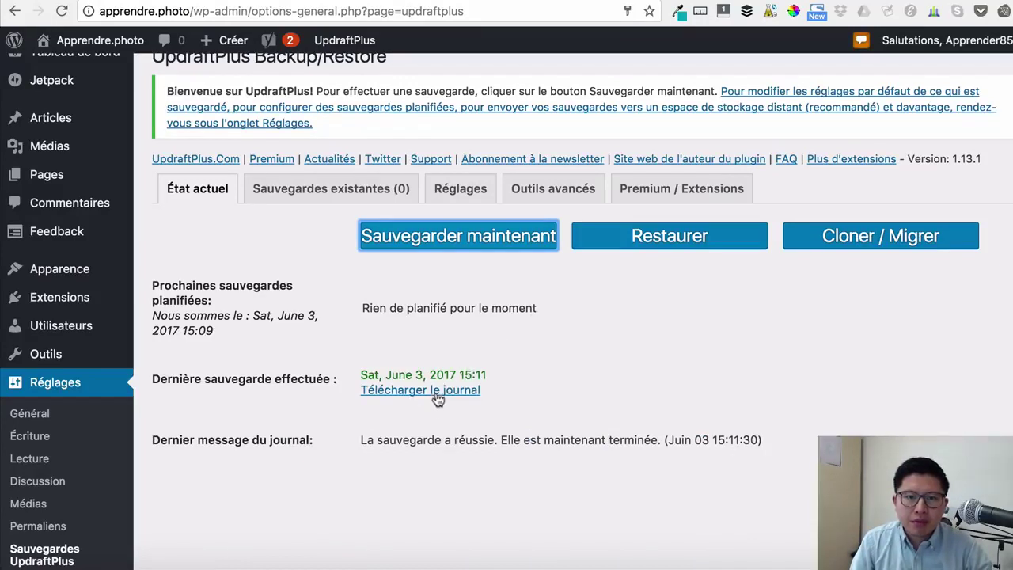
- Prepare the existing backup's database (Base de données), Extensions, Fichiers envoyés and Autres archives for download
click(362, 193)
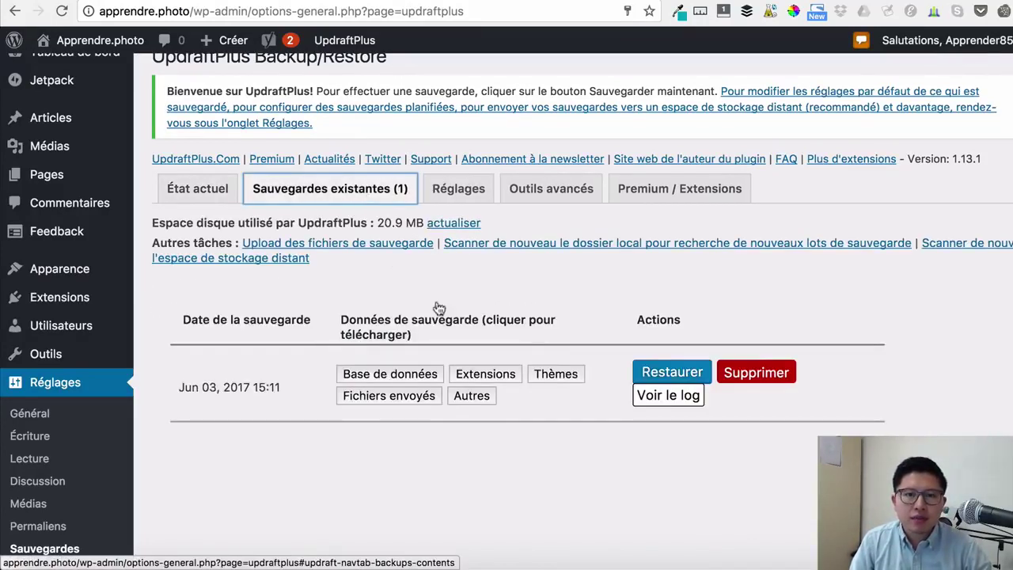
click(415, 376)
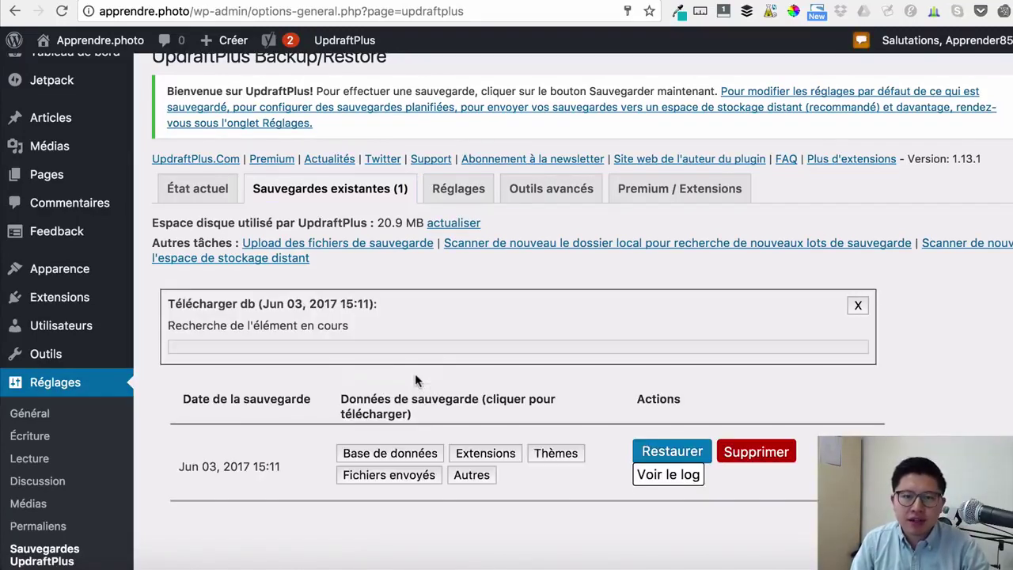
click(484, 454)
scroll(474, 491, down, 3)
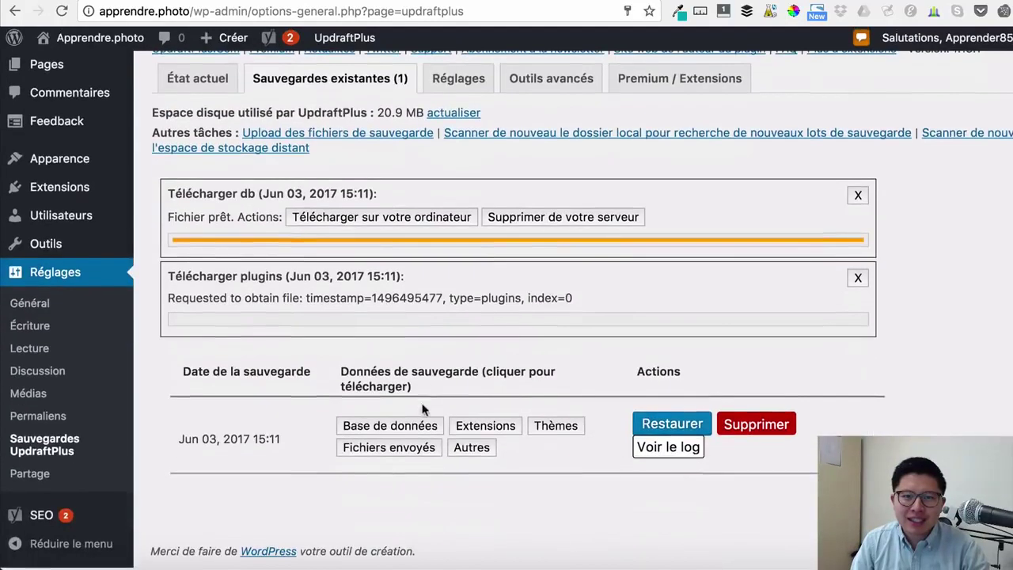
click(403, 449)
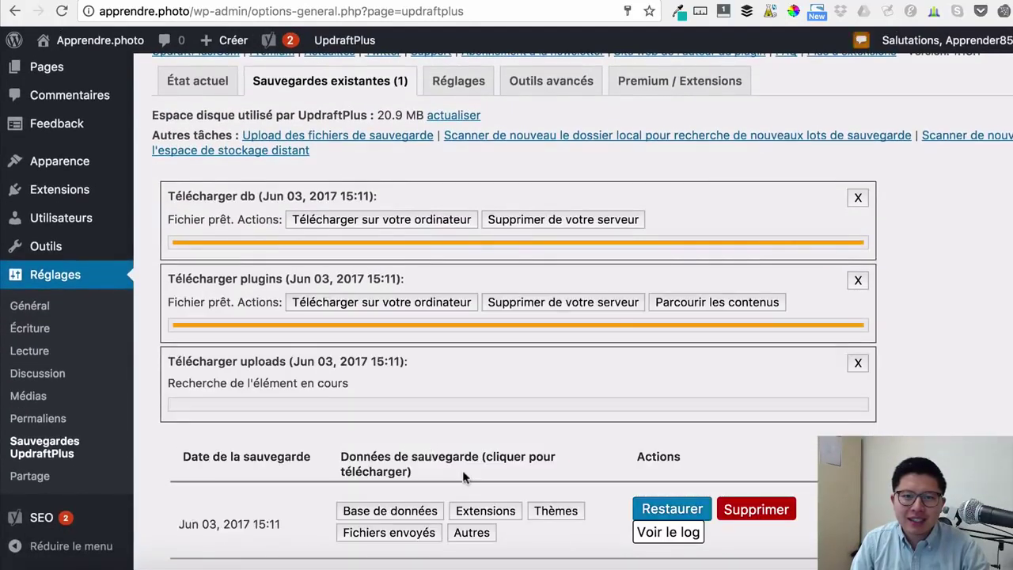
click(477, 531)
scroll(505, 395, down, 3)
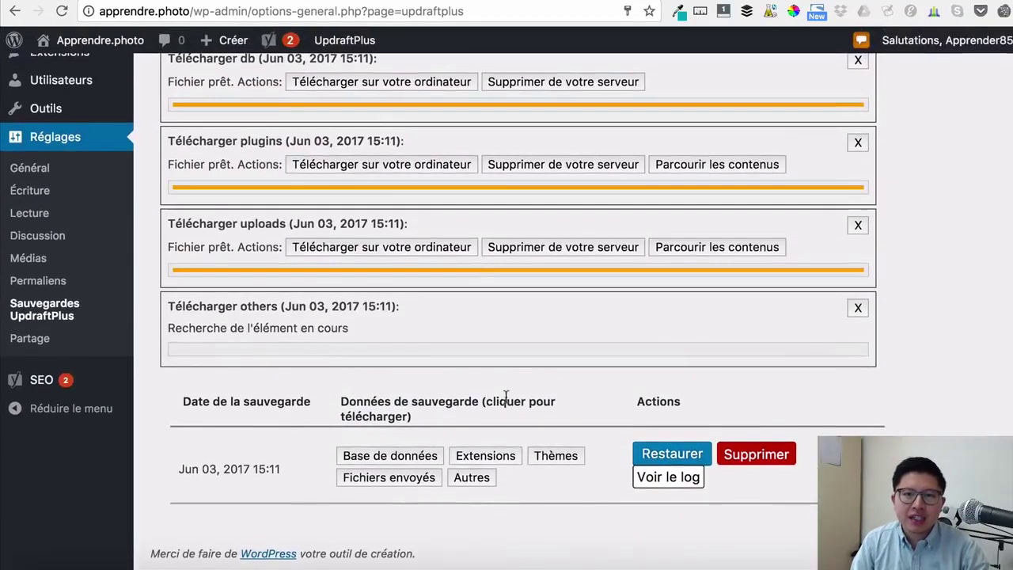
scroll(505, 395, up, 3)
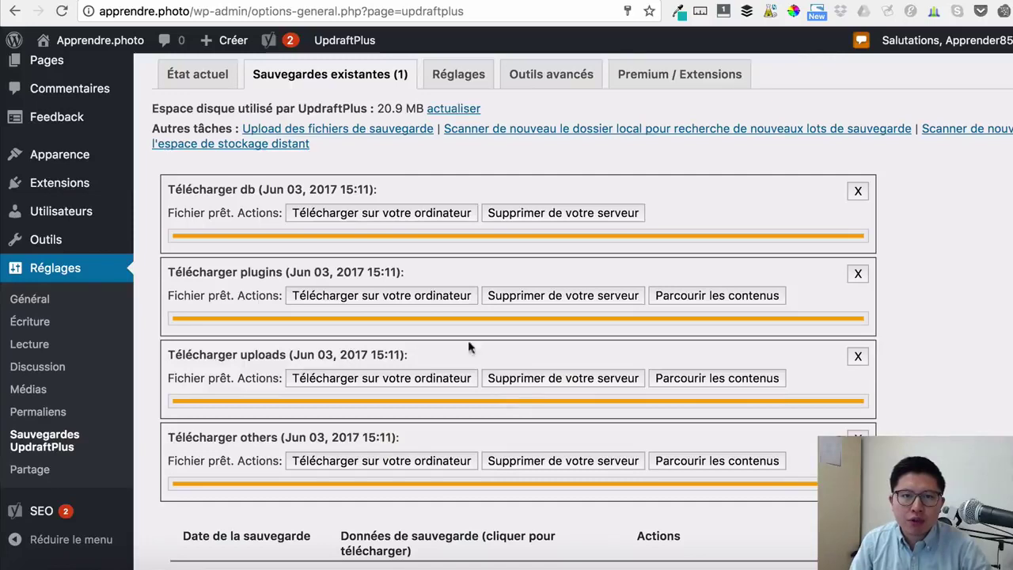
scroll(198, 82, up, 3)
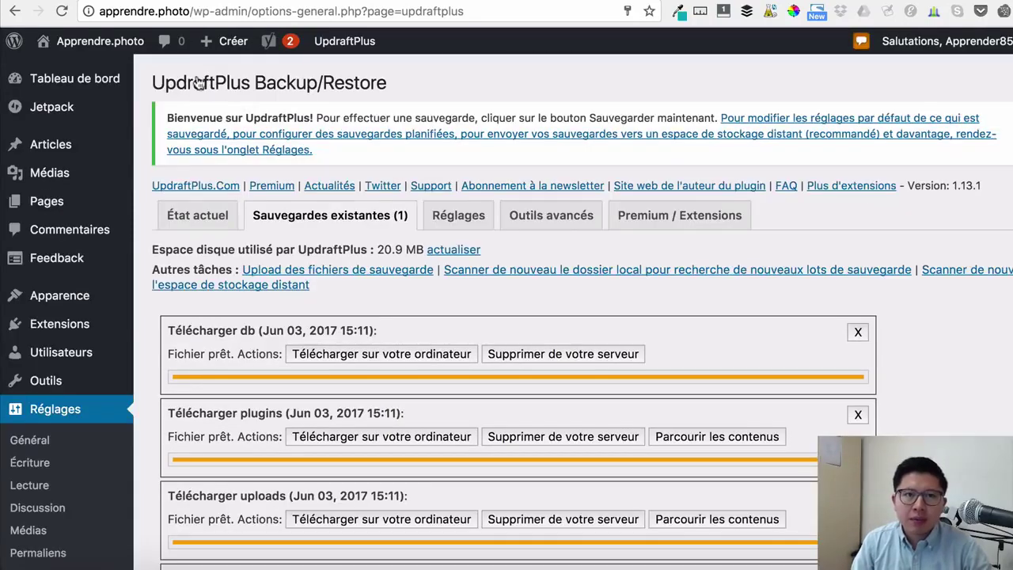
- Go back to the current backup status, choose to restore, and locate the restore action for the existing backup
click(190, 215)
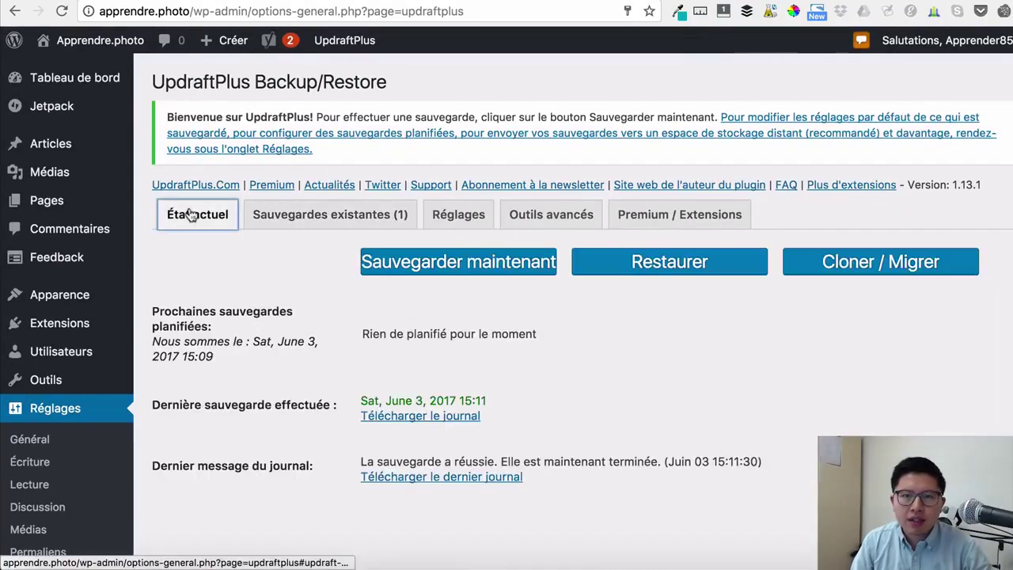
click(680, 269)
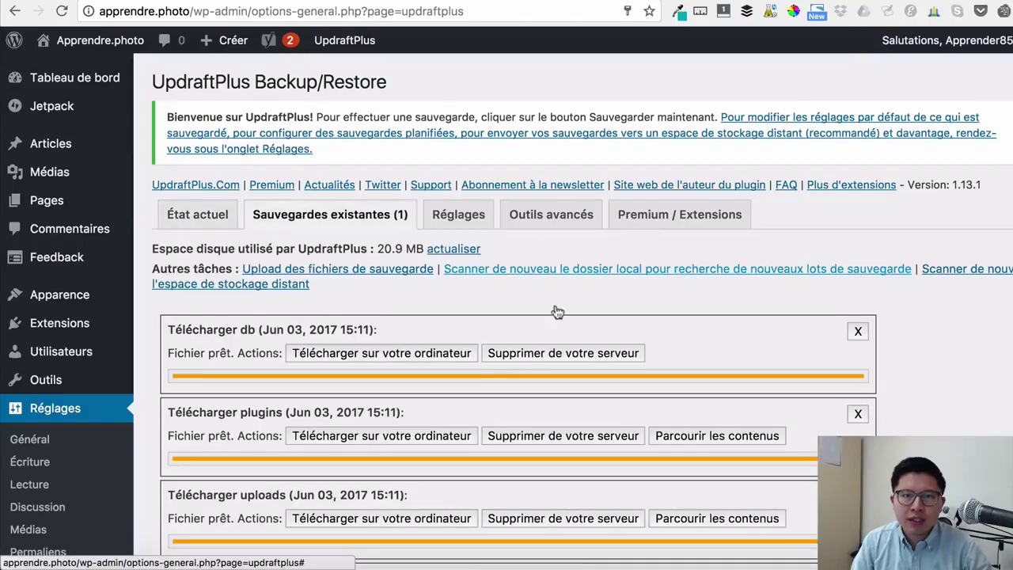
scroll(628, 269, down, 5)
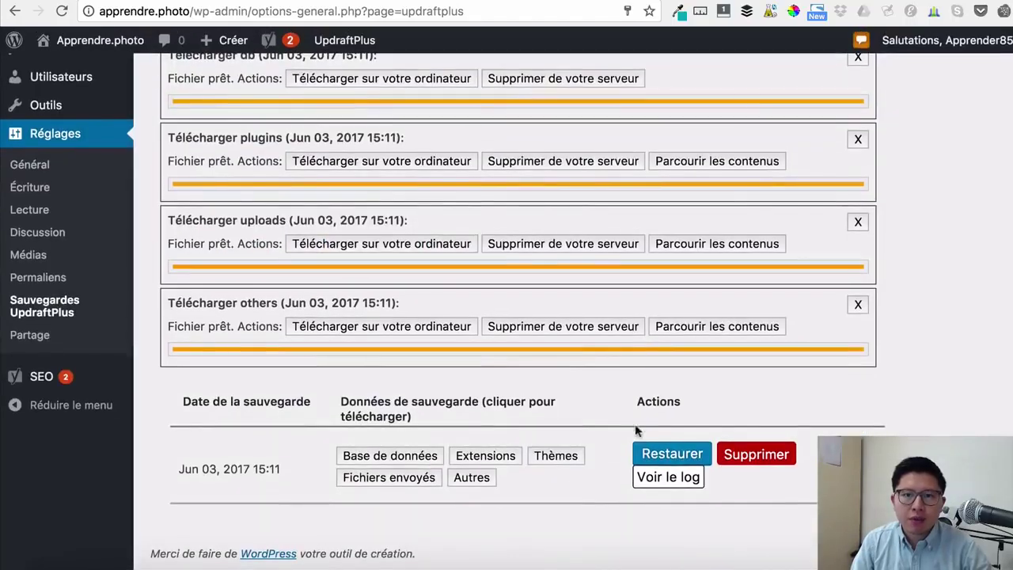
- Mark Extensions, Thèmes, Fichiers envoyés, Autres and Base de données for restoring from the existing backup, and cancel the restore
click(672, 450)
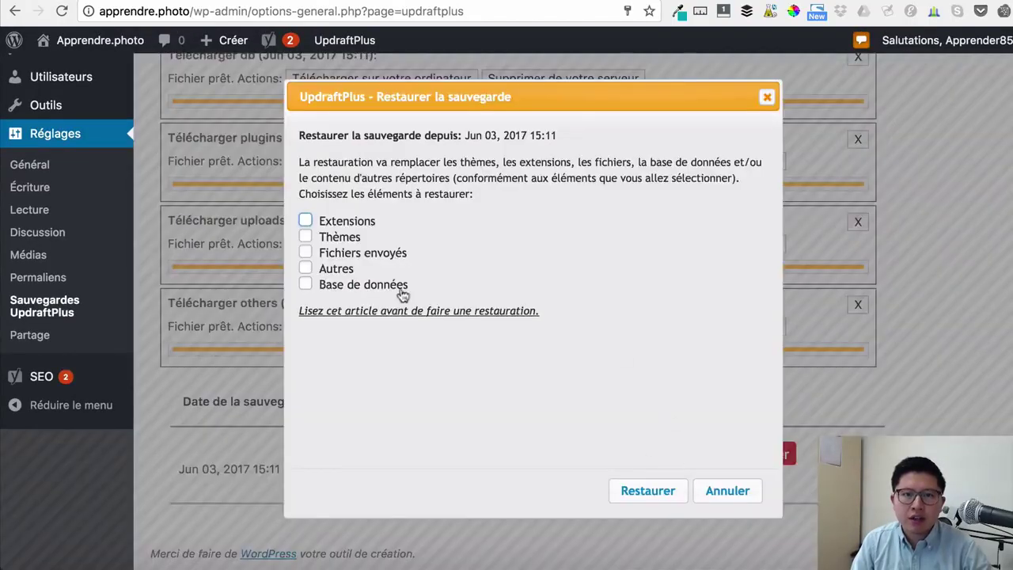
click(305, 220)
click(306, 237)
click(306, 252)
click(306, 269)
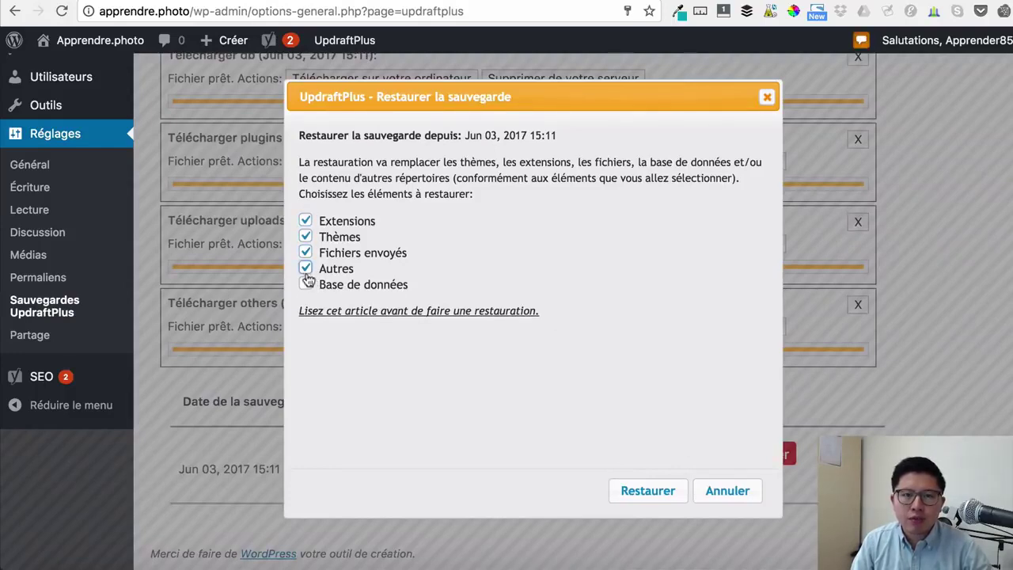
click(305, 284)
click(724, 499)
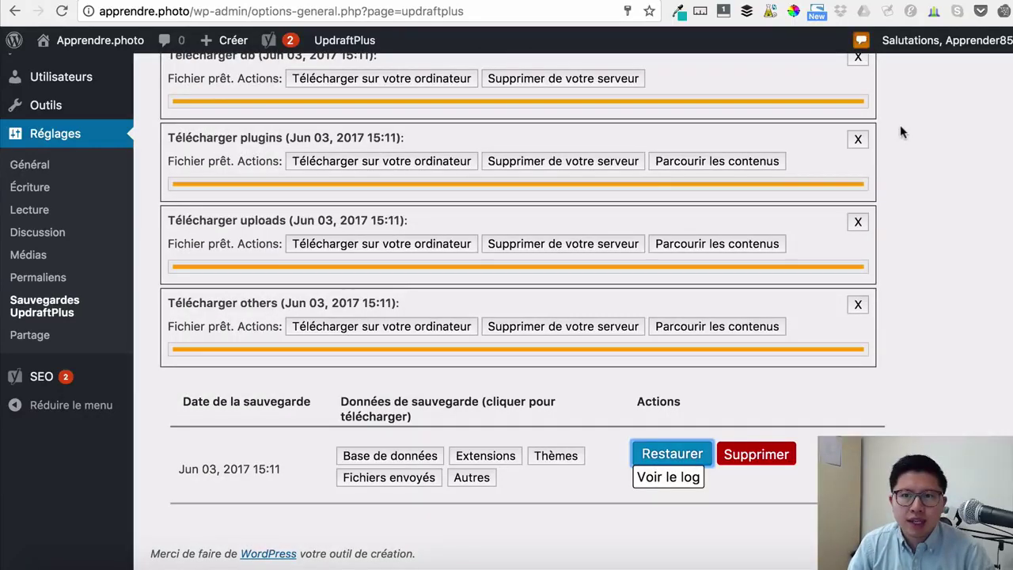
- Create a new article and give it the title "Pourquoi acheter un iPhone 7"
scroll(900, 129, up, 3)
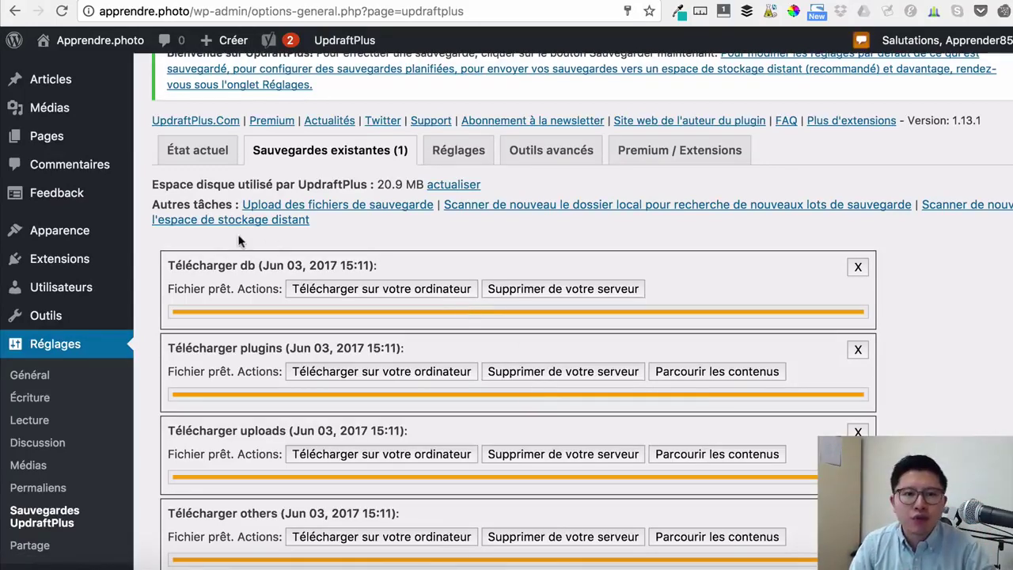
scroll(159, 242, up, 2)
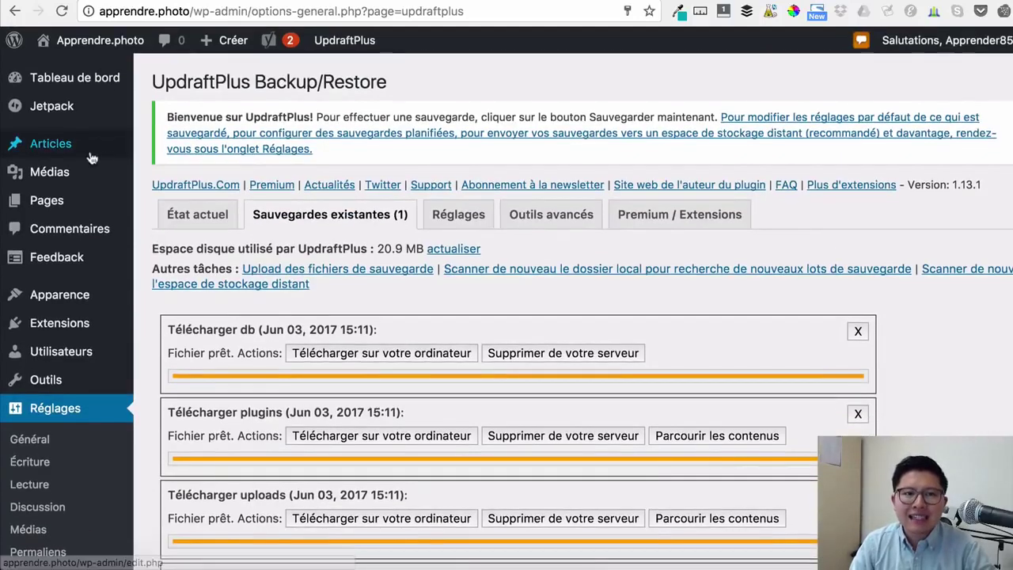
mouse_move(91, 152)
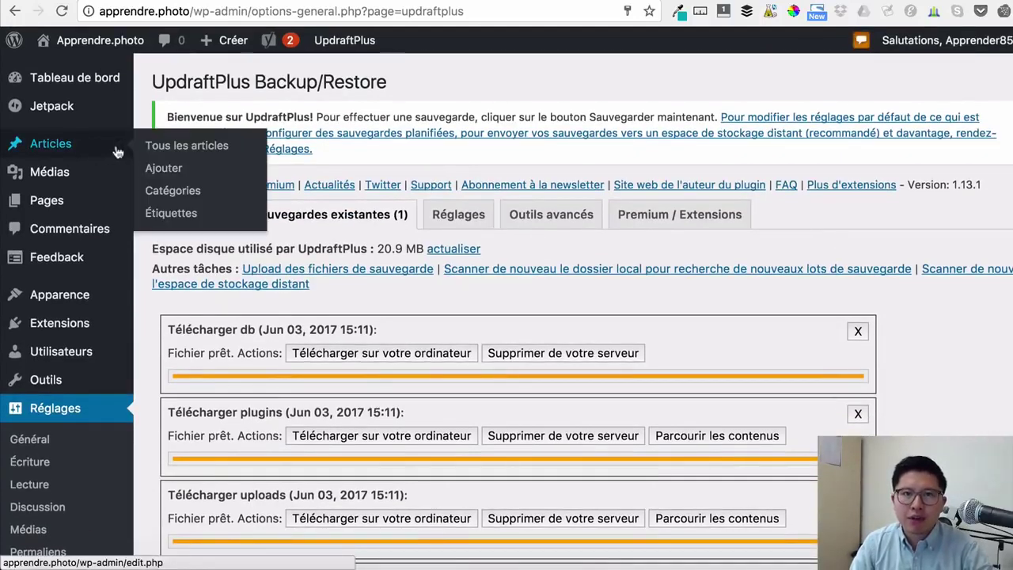
click(174, 169)
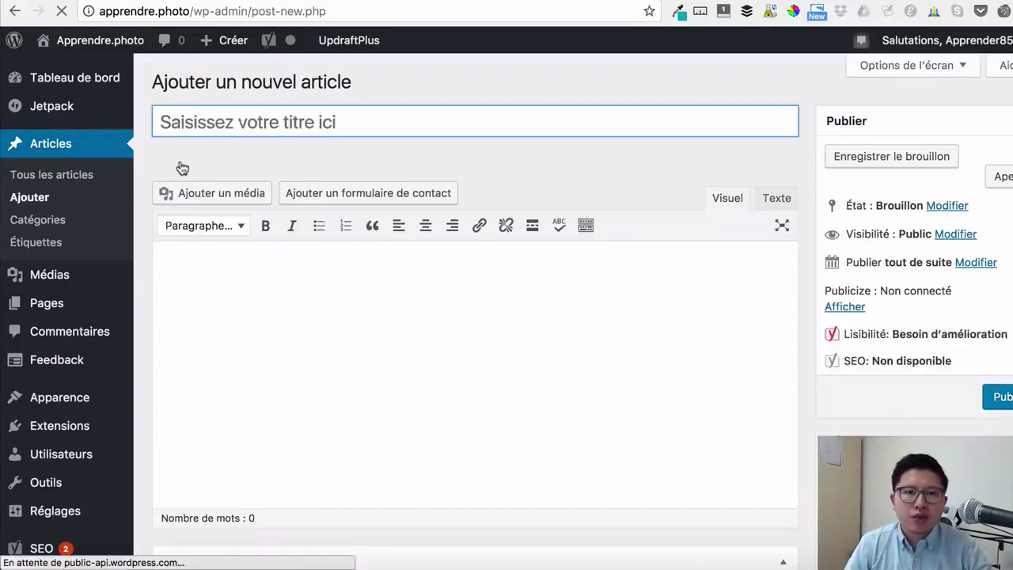
click(306, 126)
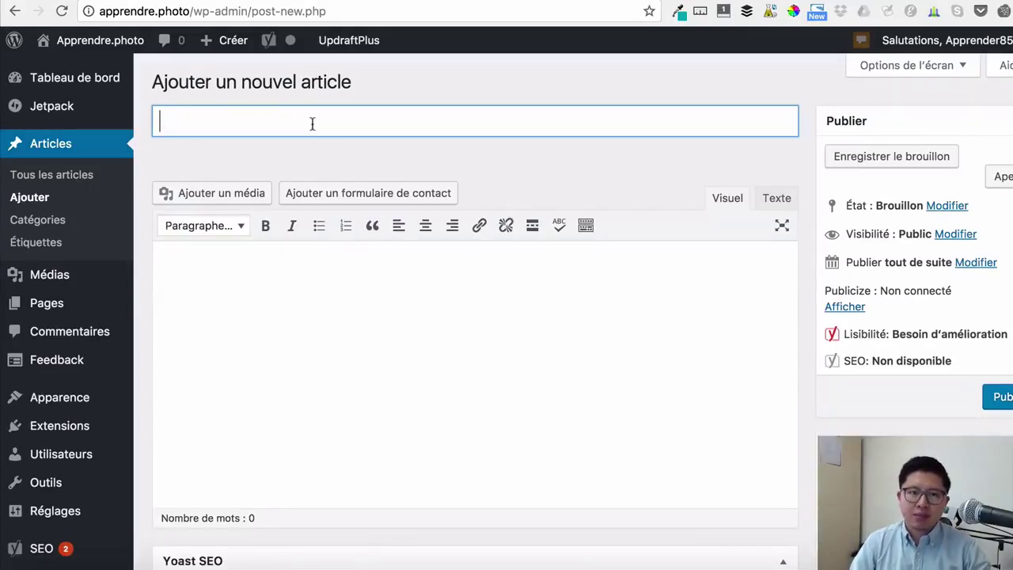
text(Je mets)
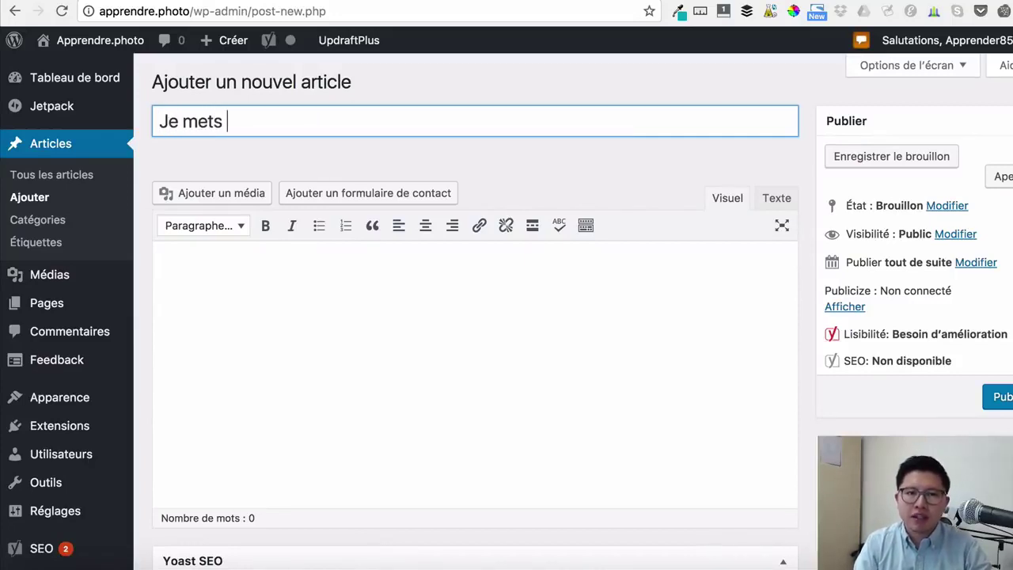
key(super+a)
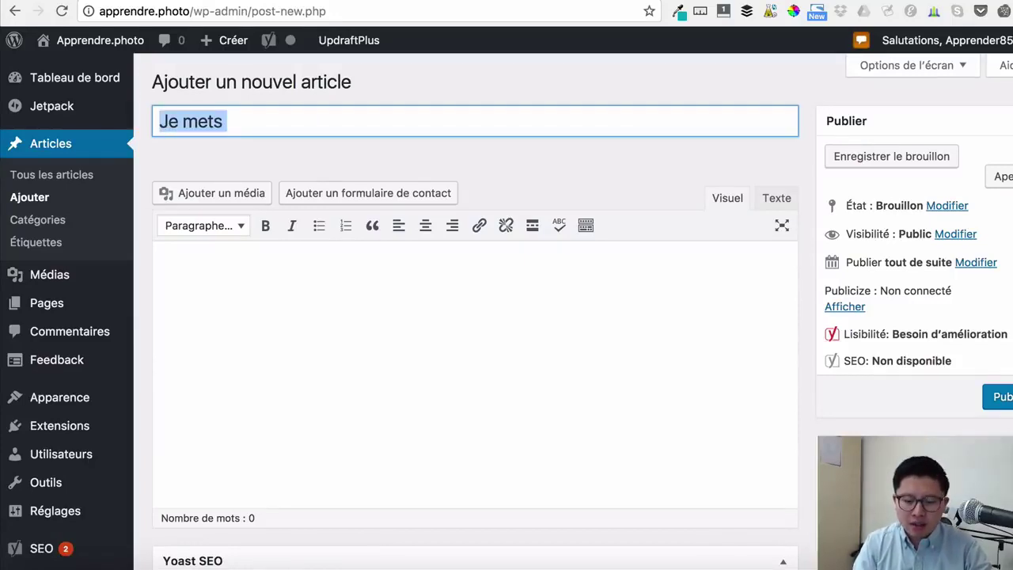
text(Pour)
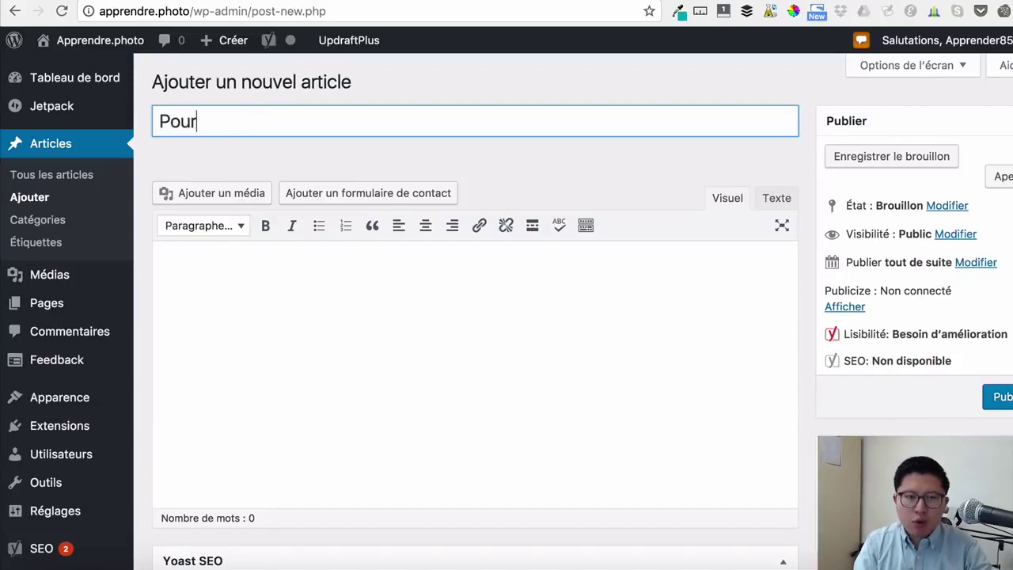
text(quoi acheter un iPhone 7)
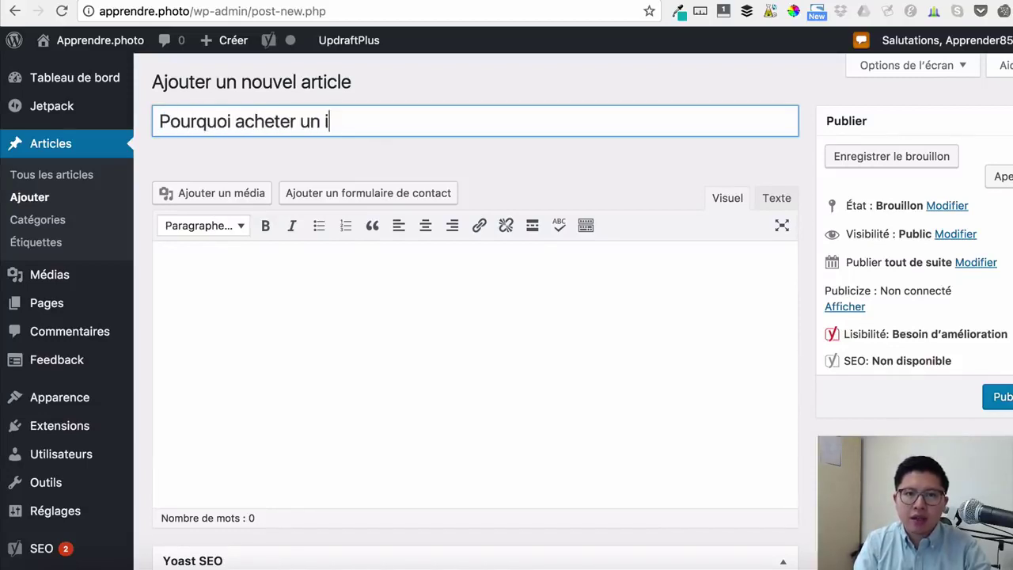
- Leave the title so the draft is saved, and show the editor's additional row of formatting tools
click(362, 313)
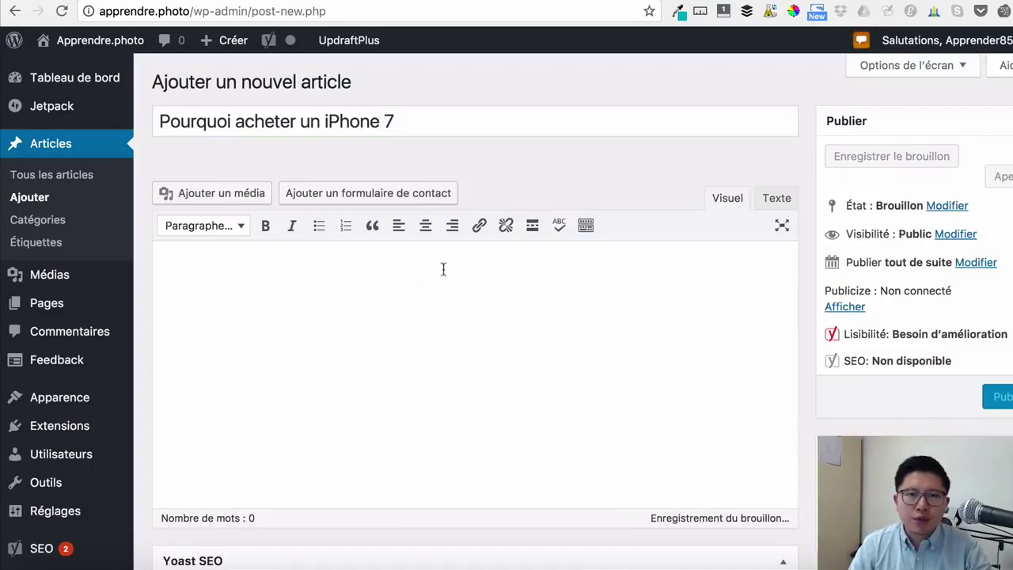
click(586, 227)
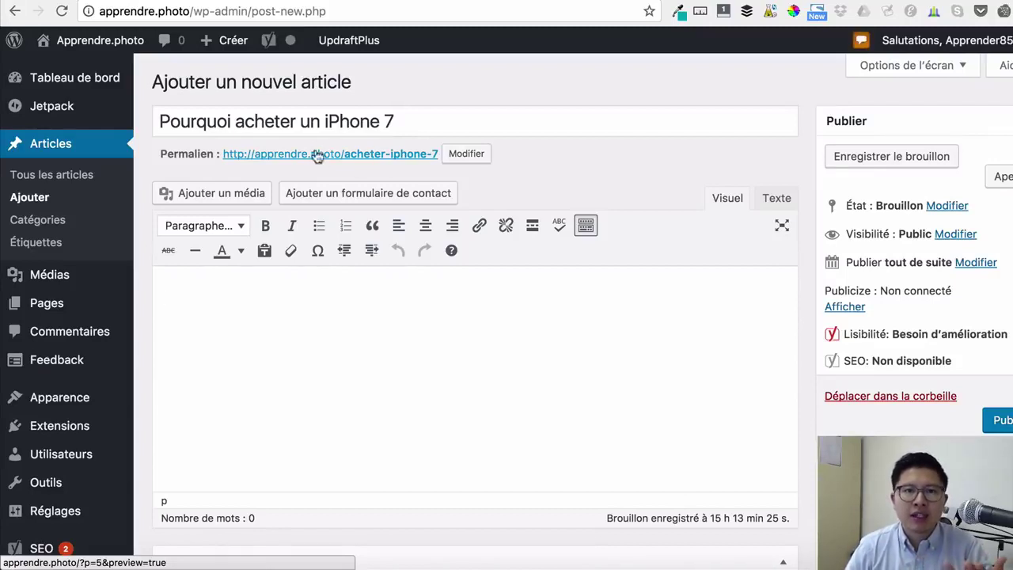
click(413, 118)
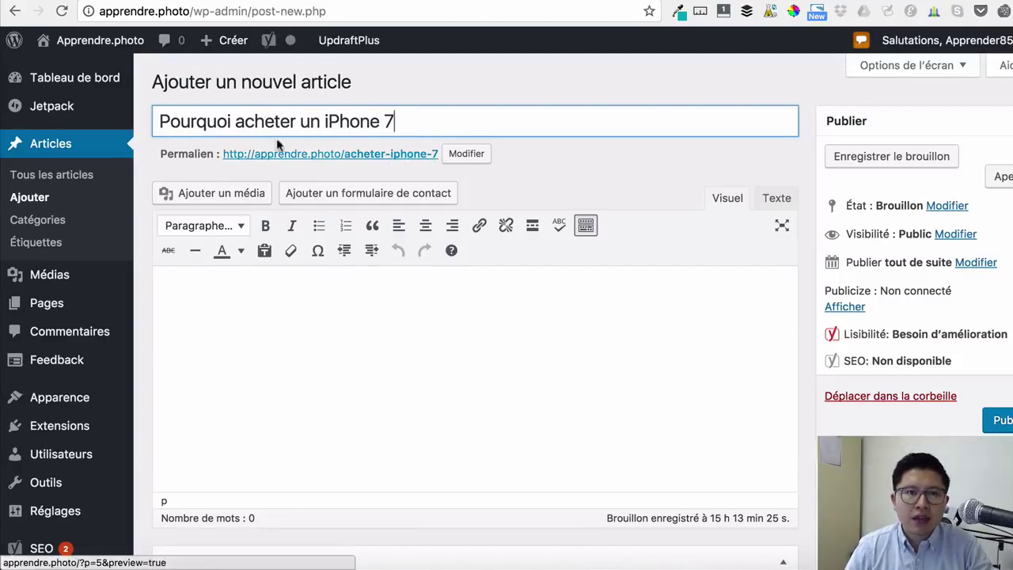
- Try the prefix "pourquoi-" in the article's permalink, remove it again and confirm the slug acheter-iphone-7
click(465, 153)
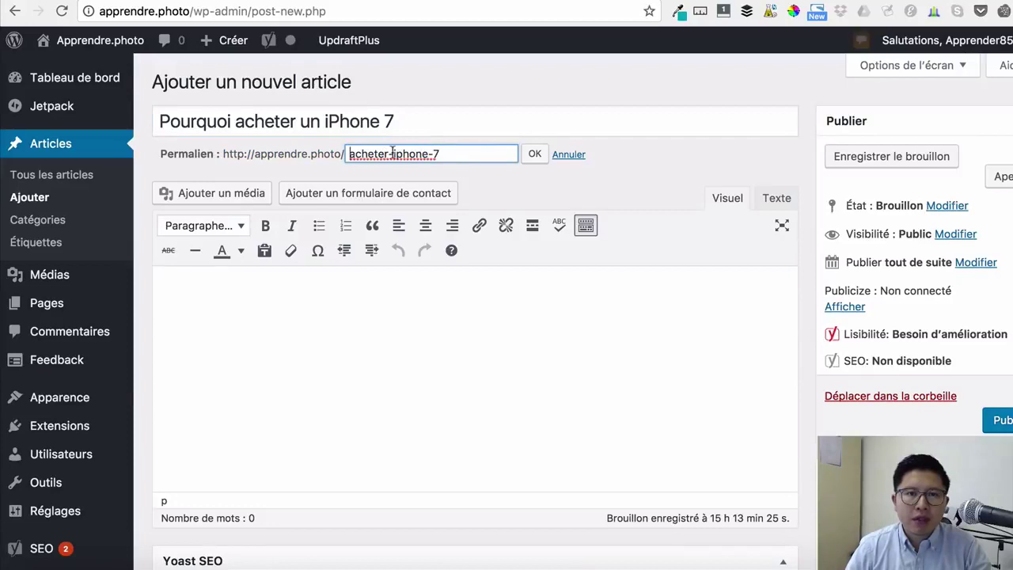
click(350, 153)
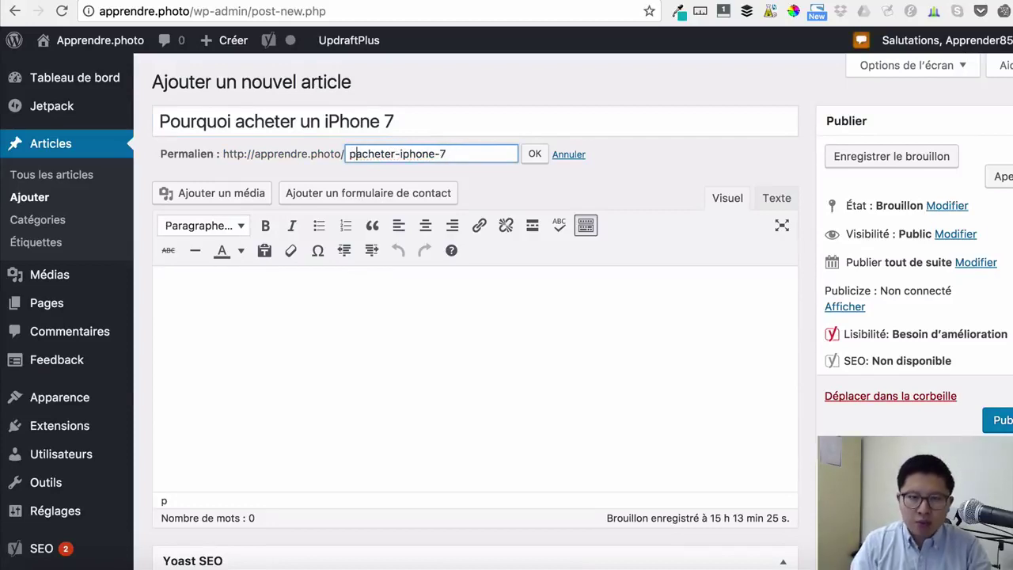
text(pourquoi)
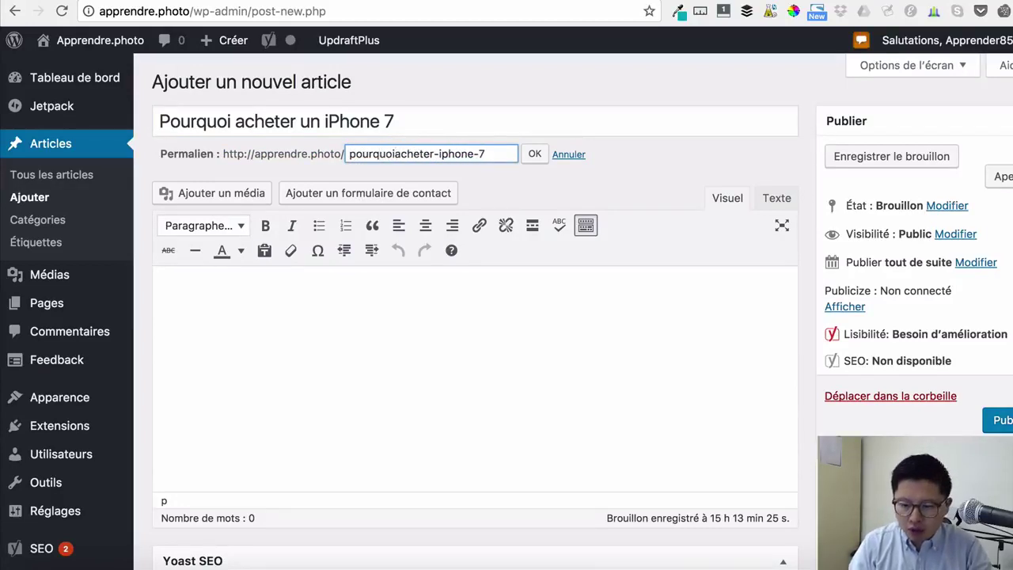
text(-)
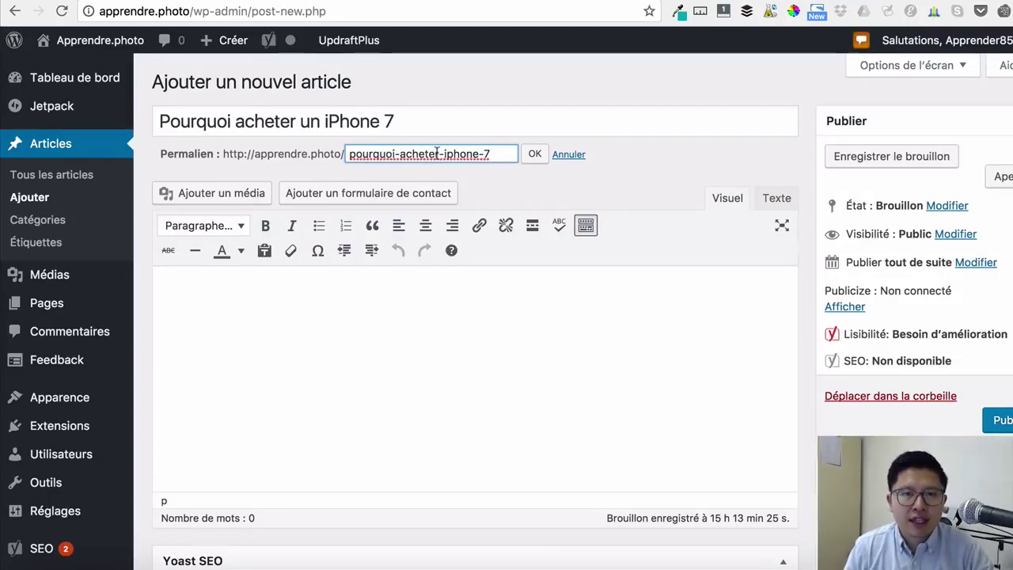
drag(400, 153, 327, 152)
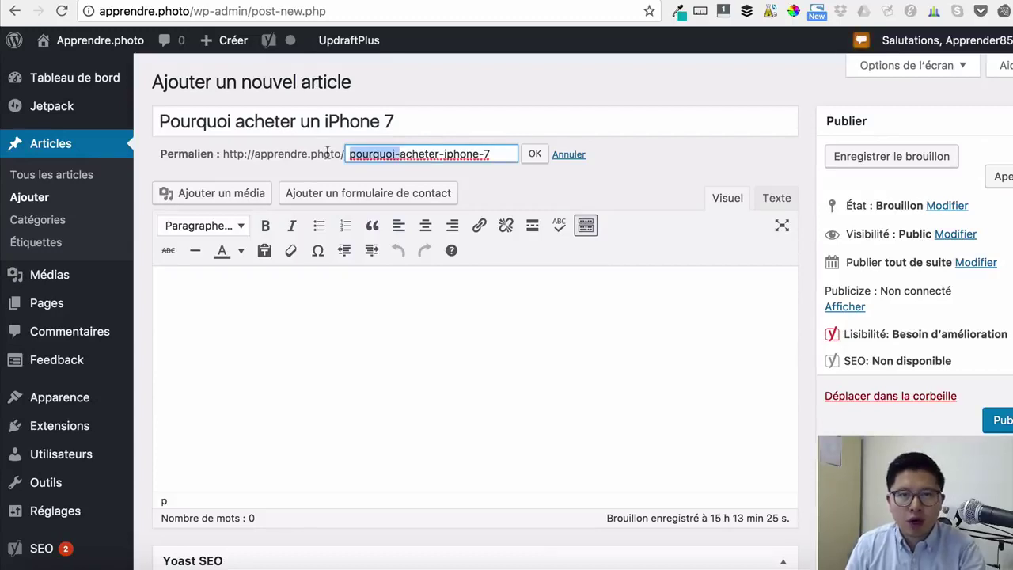
key(BackSpace)
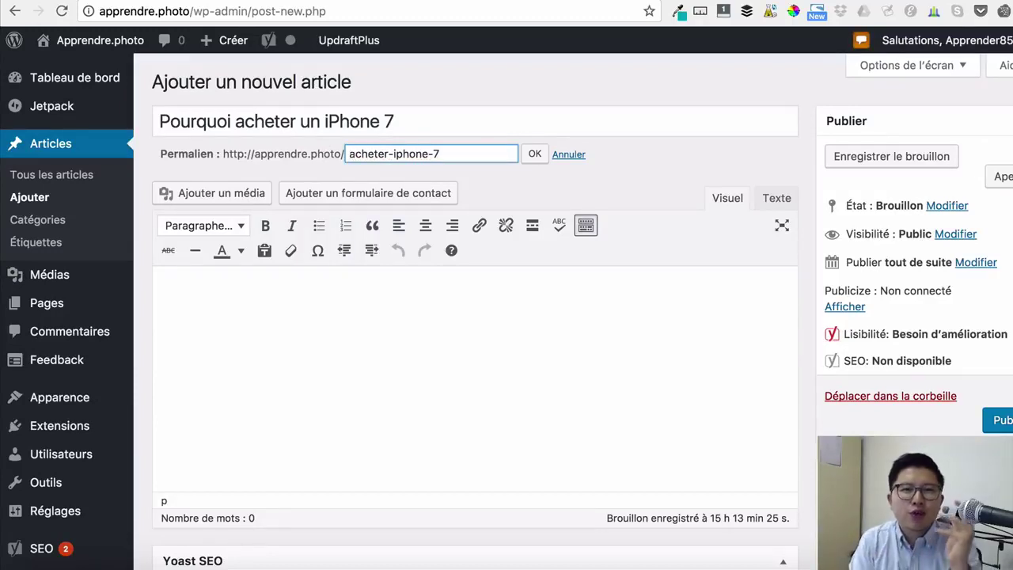
click(534, 157)
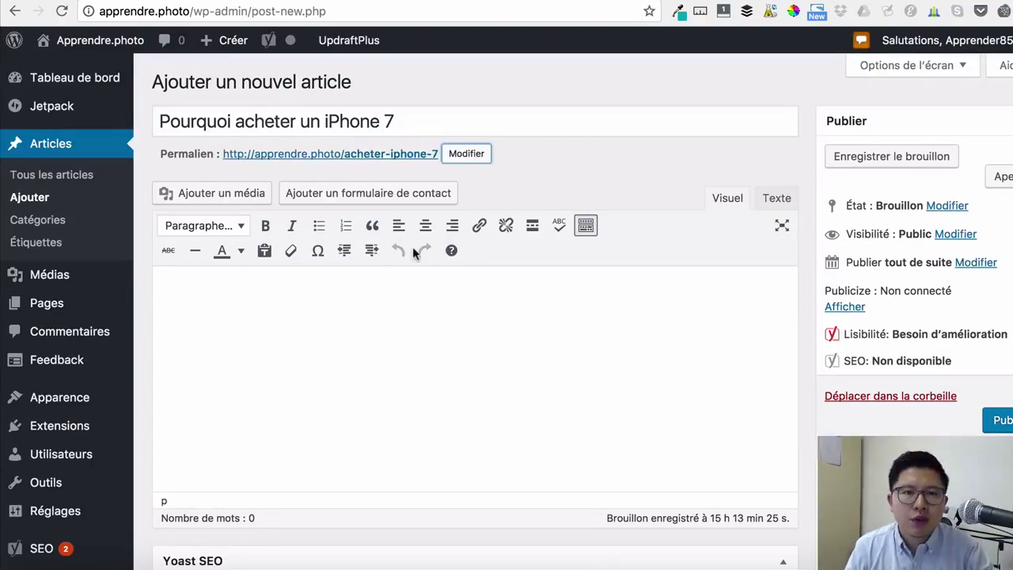
- Write "Introduction" as the first line of the article body
click(369, 301)
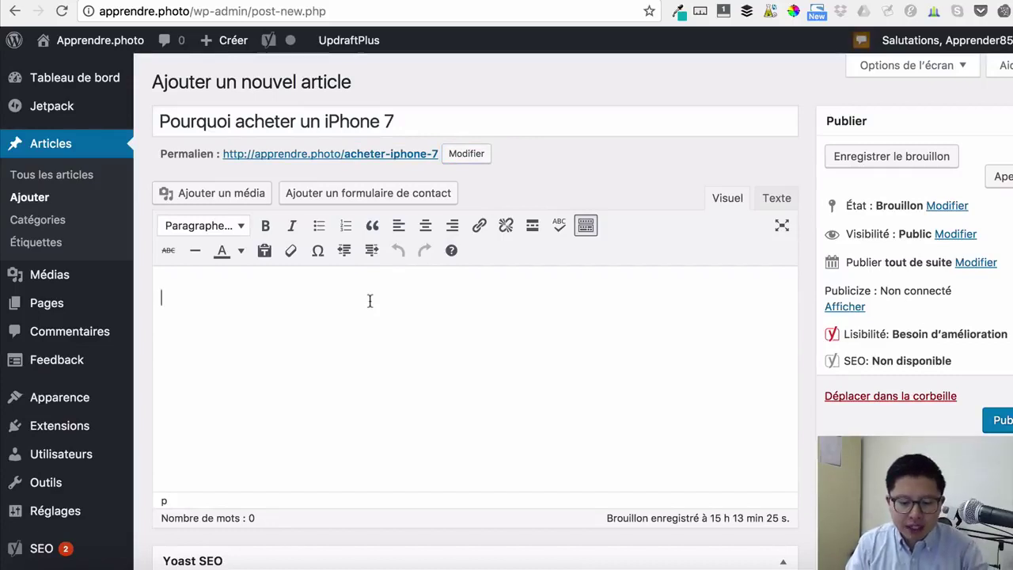
text(Introduction)
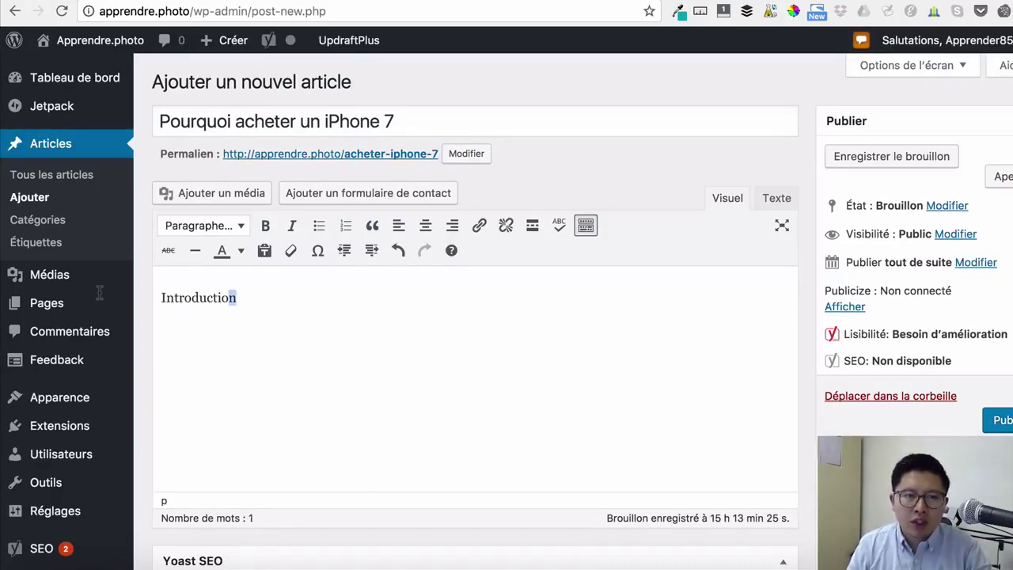
- Try bold, italic and centred formatting on the word "Introduction", and restore it to plain, left-aligned text
drag(240, 298, 100, 299)
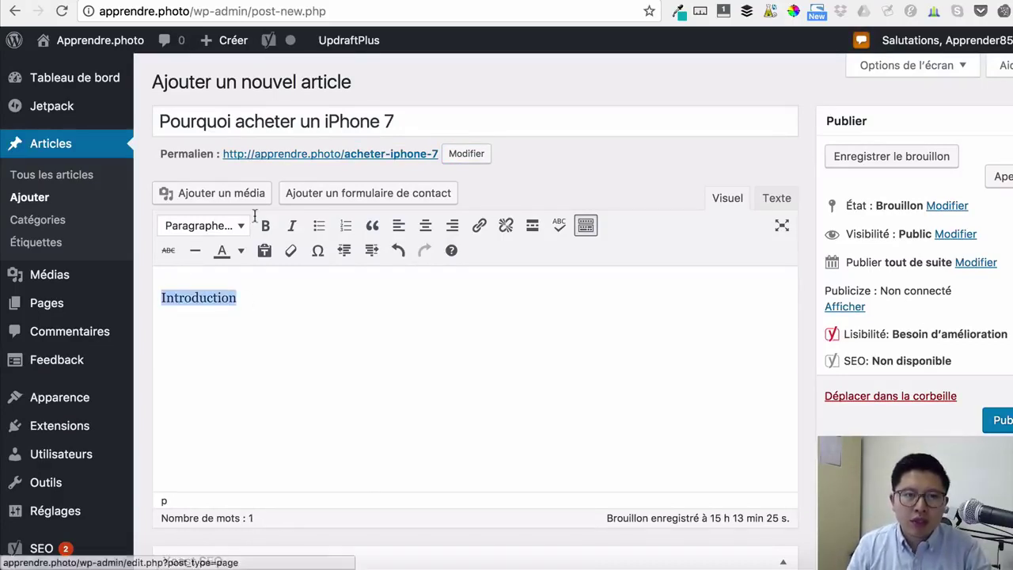
click(268, 230)
click(291, 228)
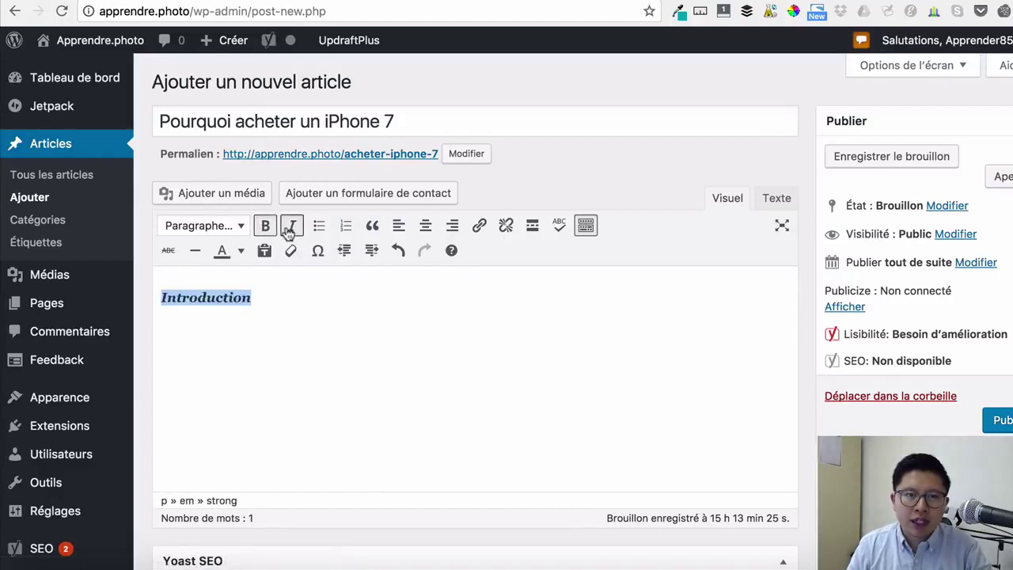
click(422, 232)
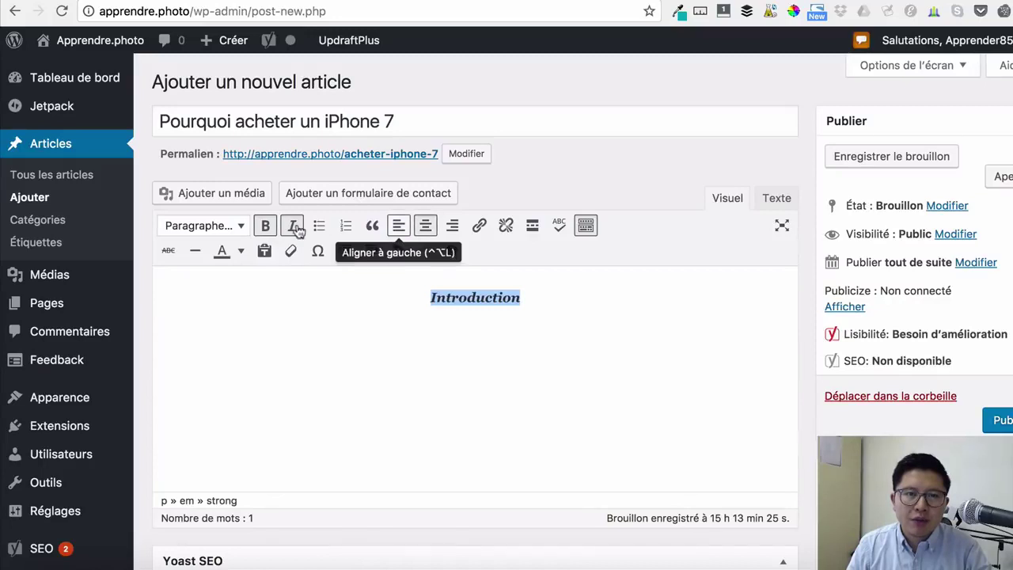
click(265, 227)
click(291, 227)
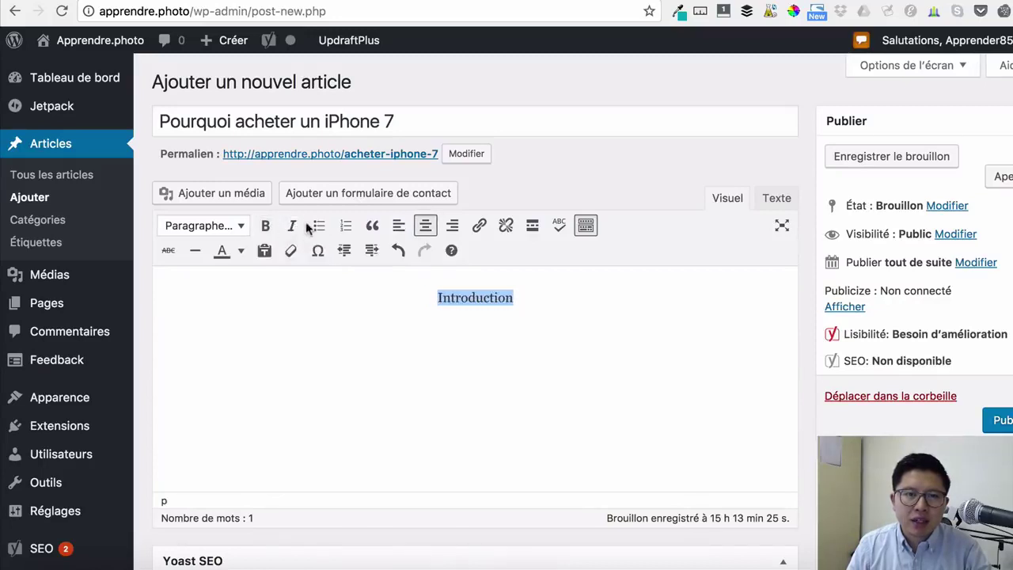
click(394, 227)
- Extend the first line of the article body to read "Introduction : acheter l'iPhone 7"
click(267, 298)
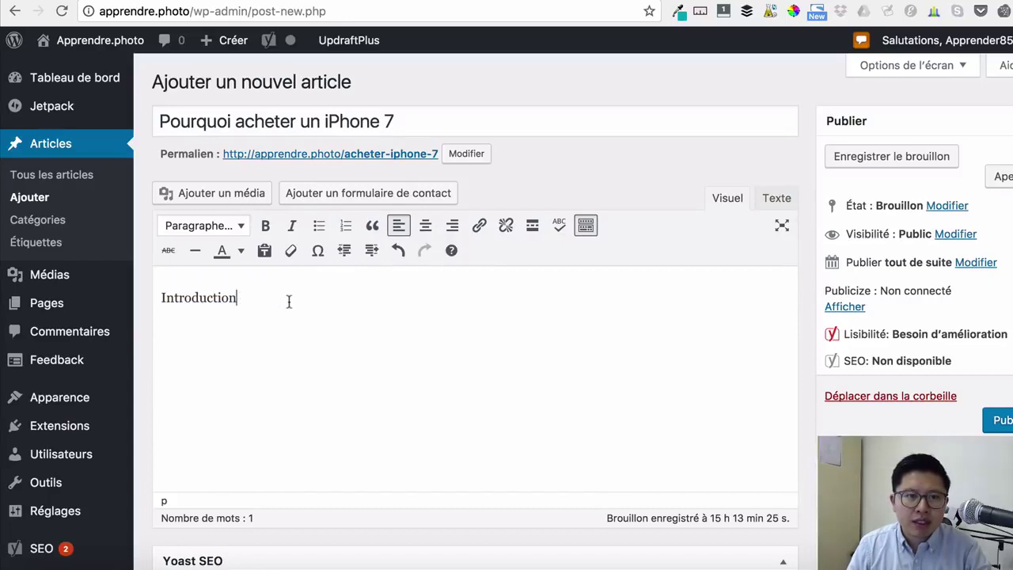
text(: )
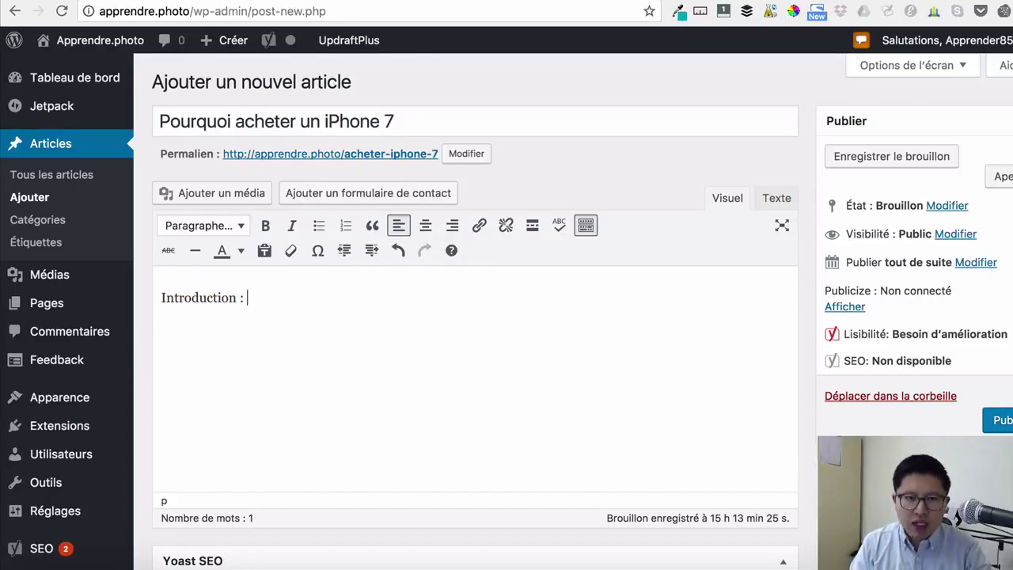
text(acheter l)
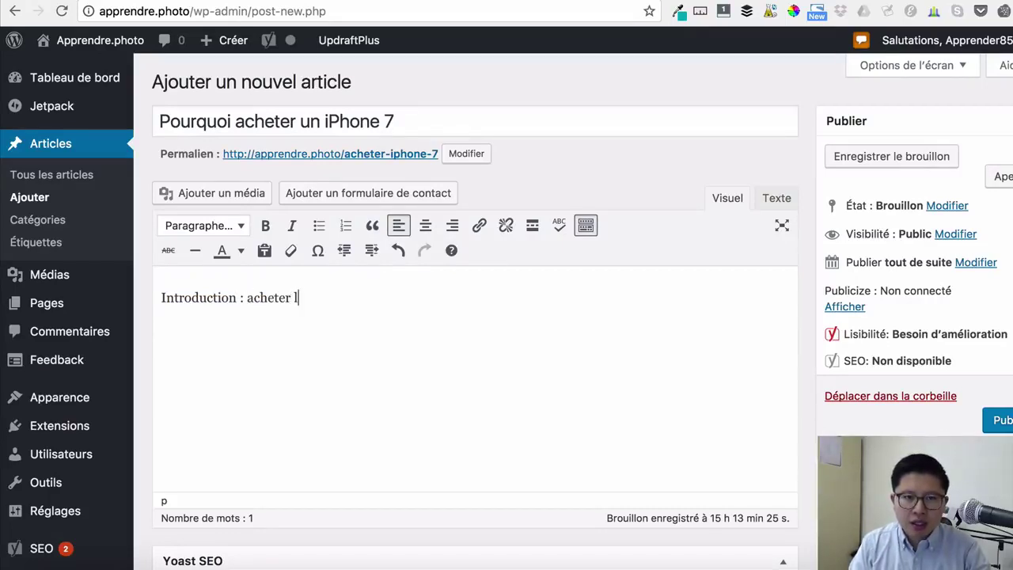
text('i)
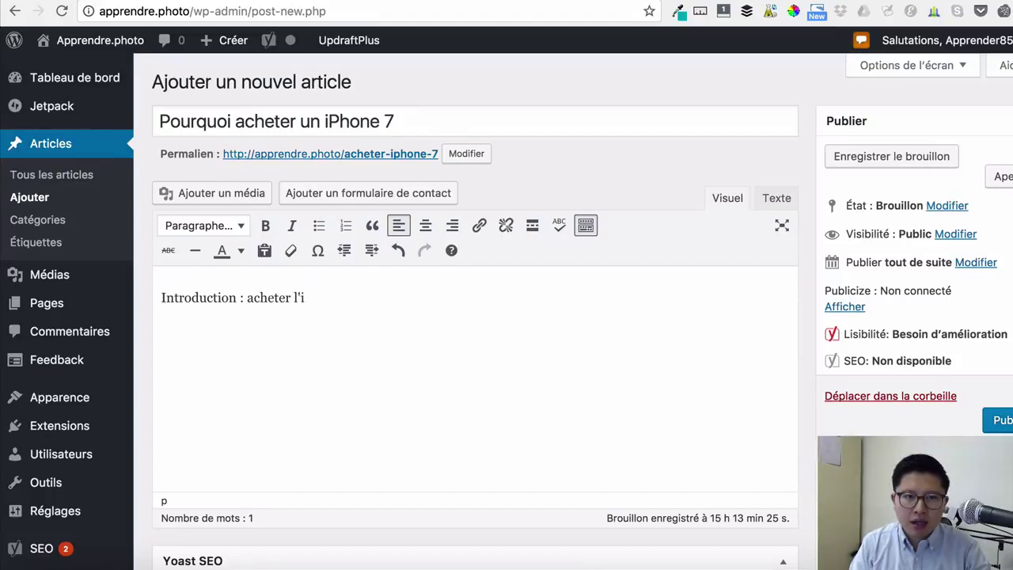
text(Phone 78)
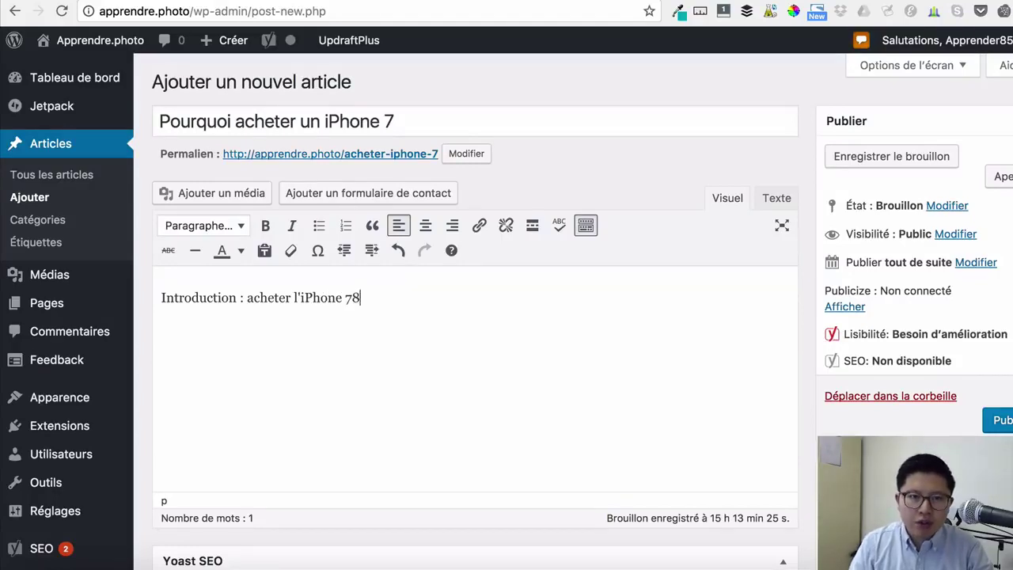
key(BackSpace)
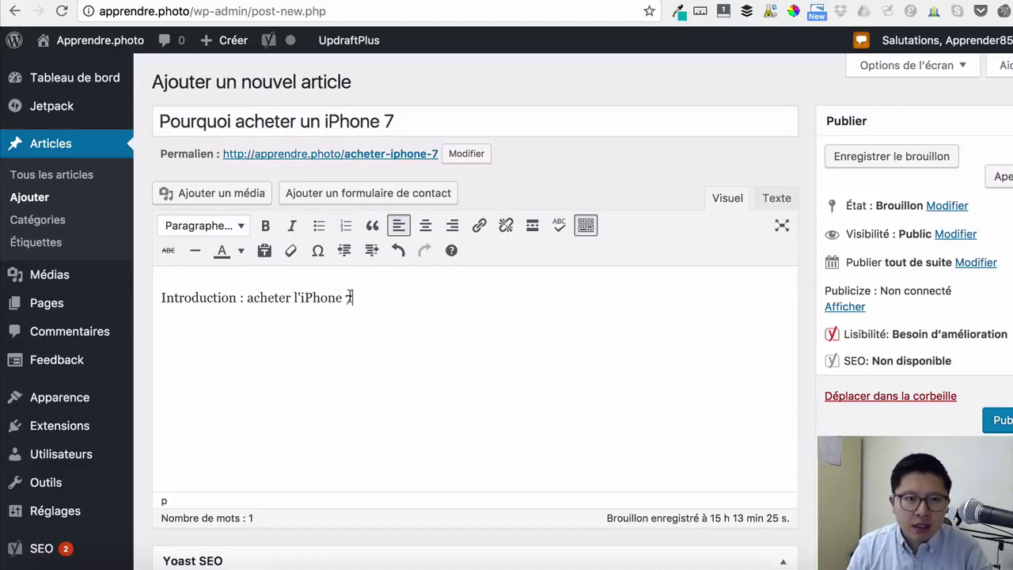
drag(349, 298, 301, 298)
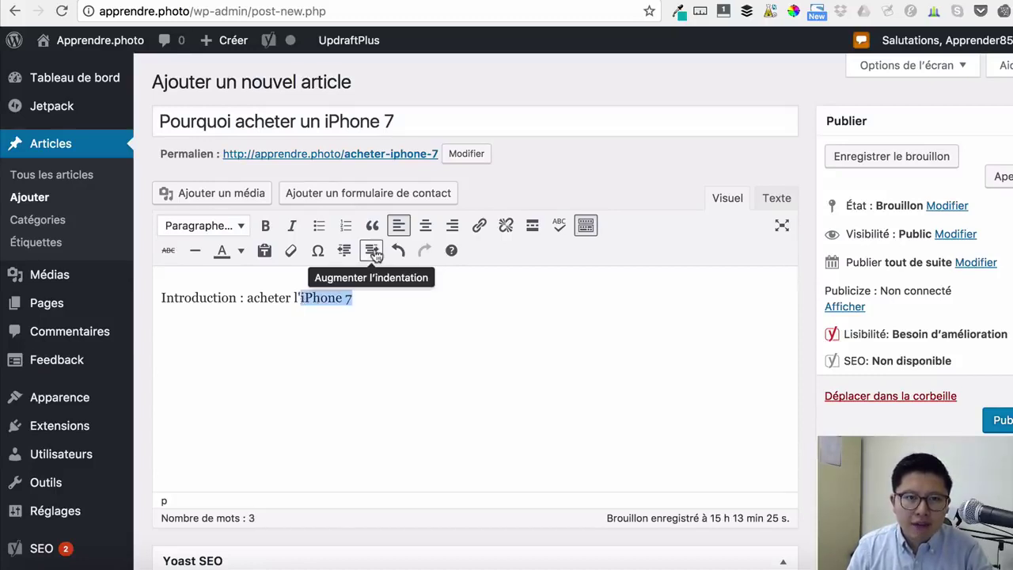
click(478, 225)
text(h)
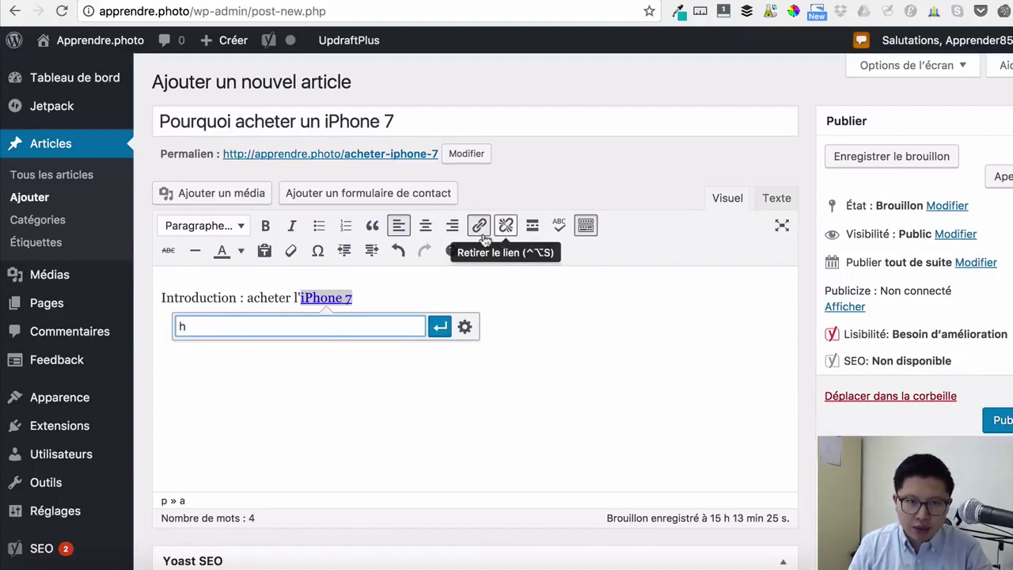
text(tt)
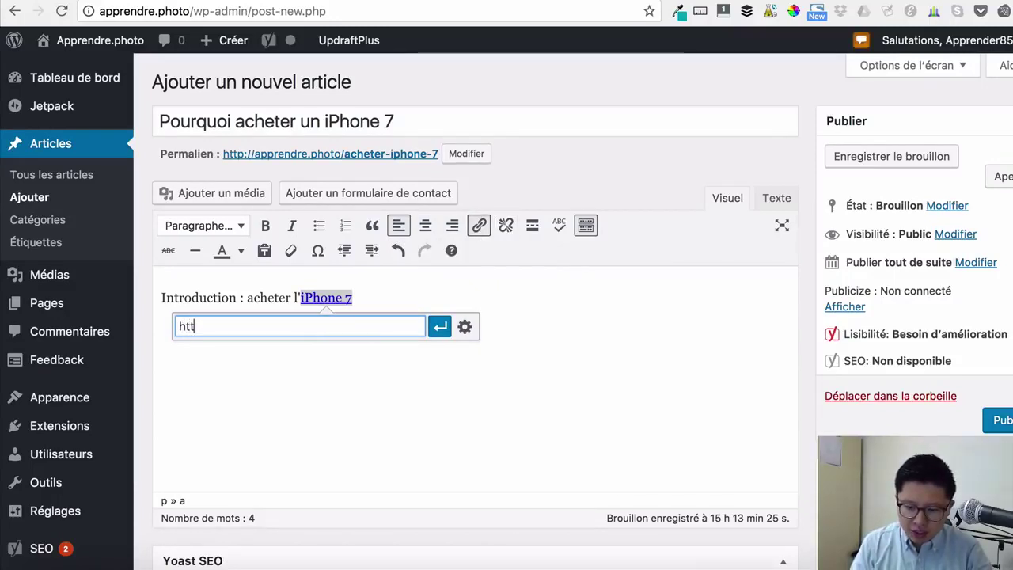
text(p://)
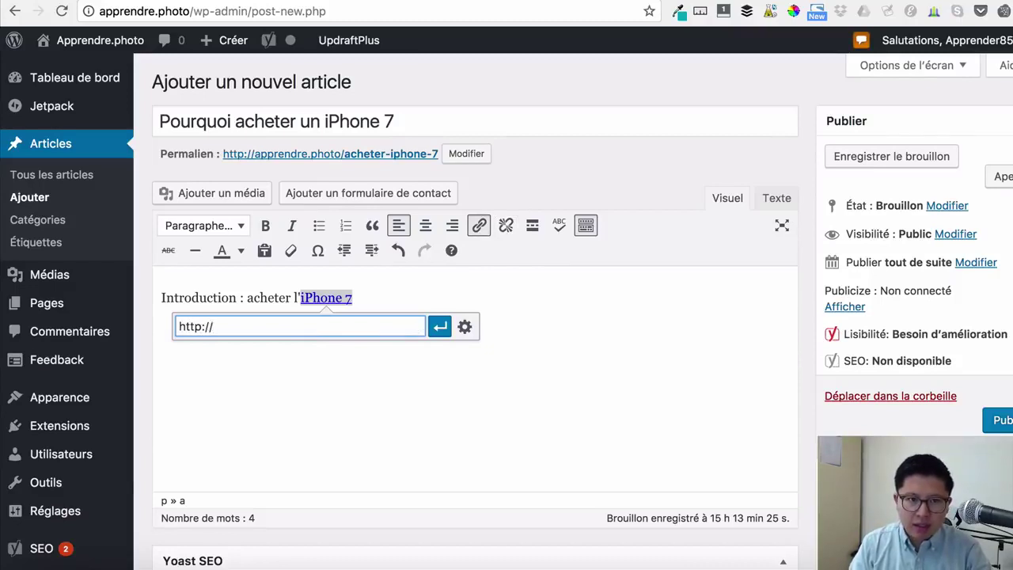
text(a)
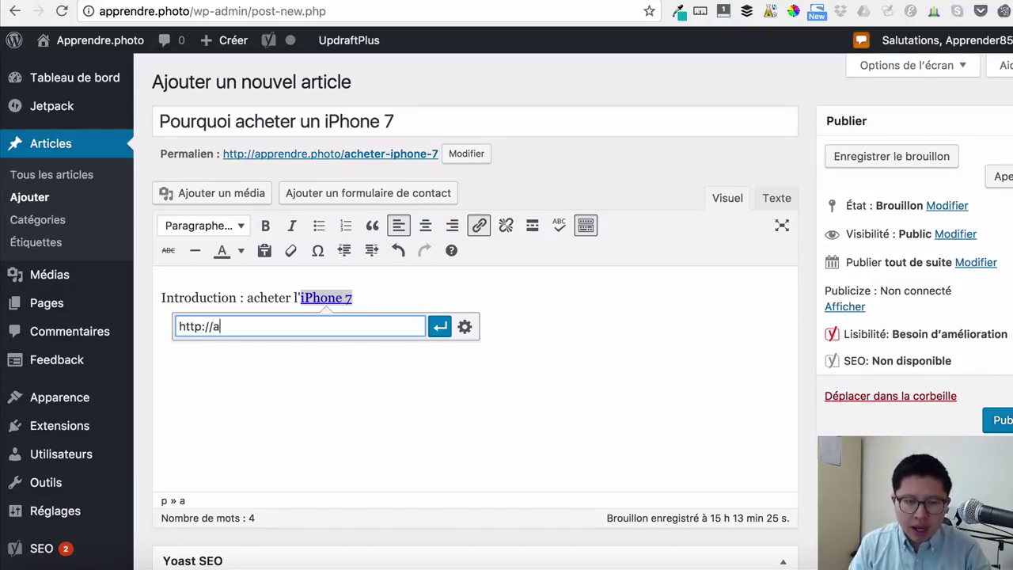
text(pple.com/fr/iphone)
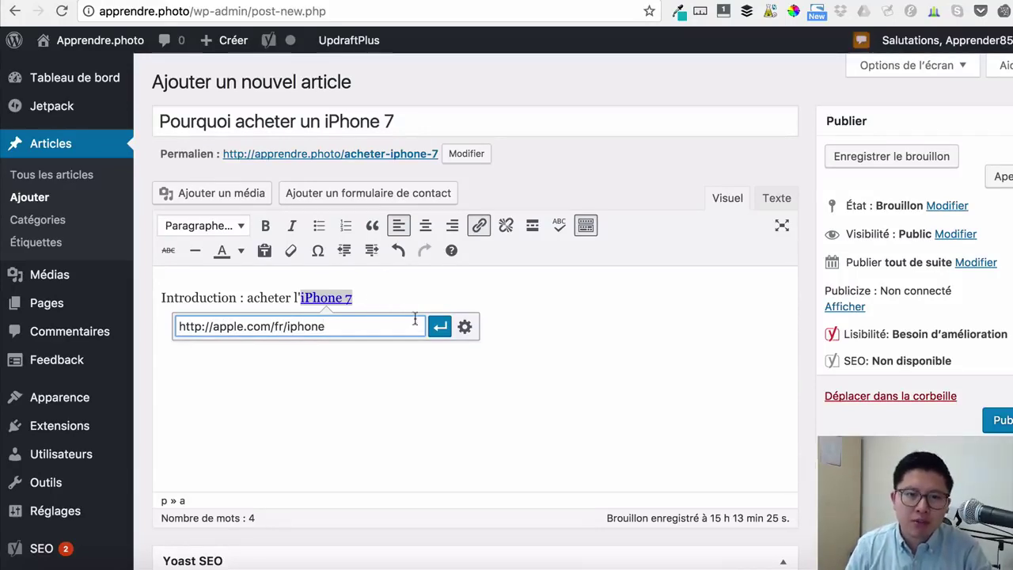
click(467, 326)
click(418, 213)
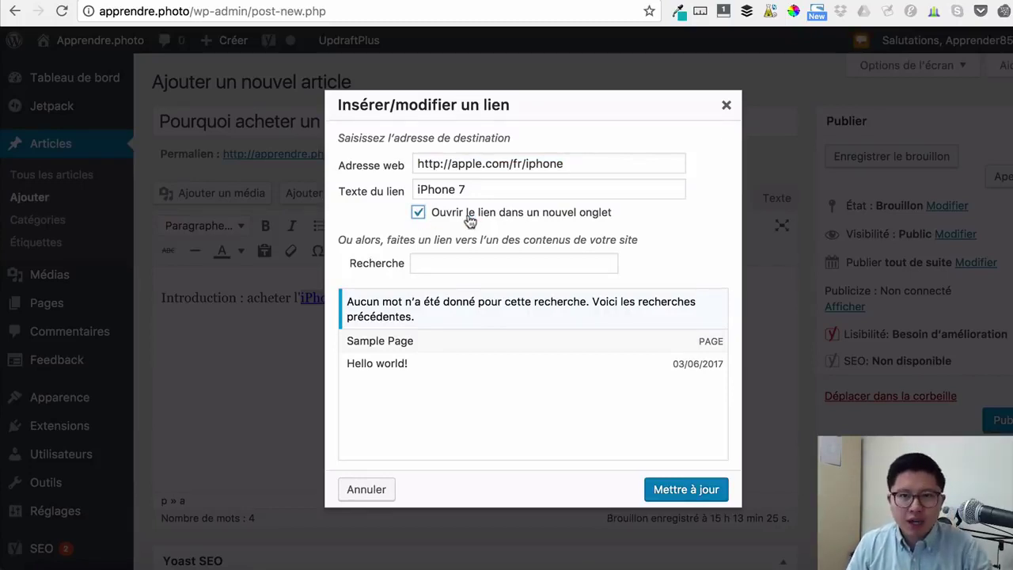
click(687, 488)
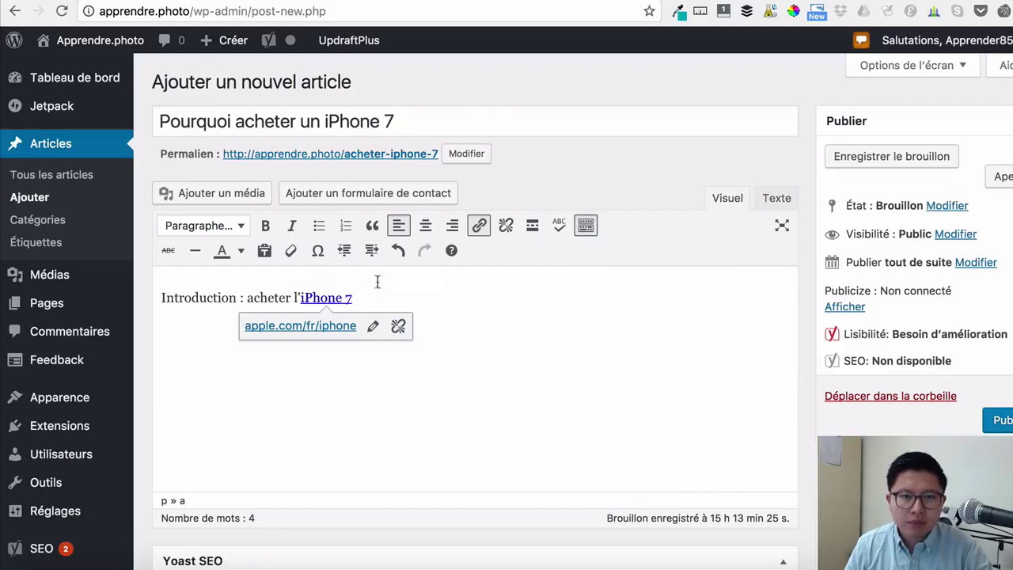
- Add the subheading "Sous-titre 1" in Titre 3 style below the introduction, followed by the placeholder paragraph "sqfsdsqf"
key(Return)
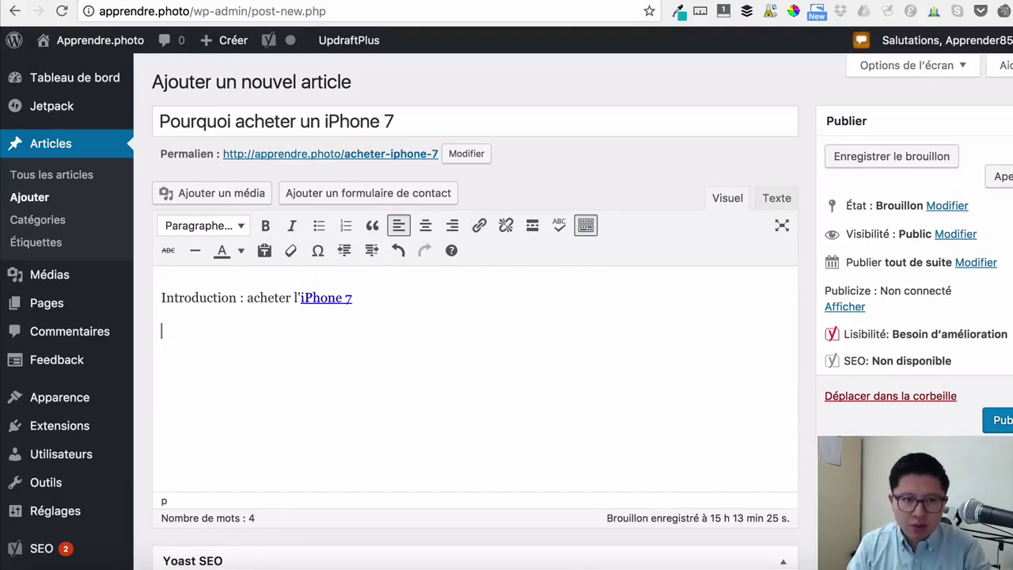
text(Sous-titre 1)
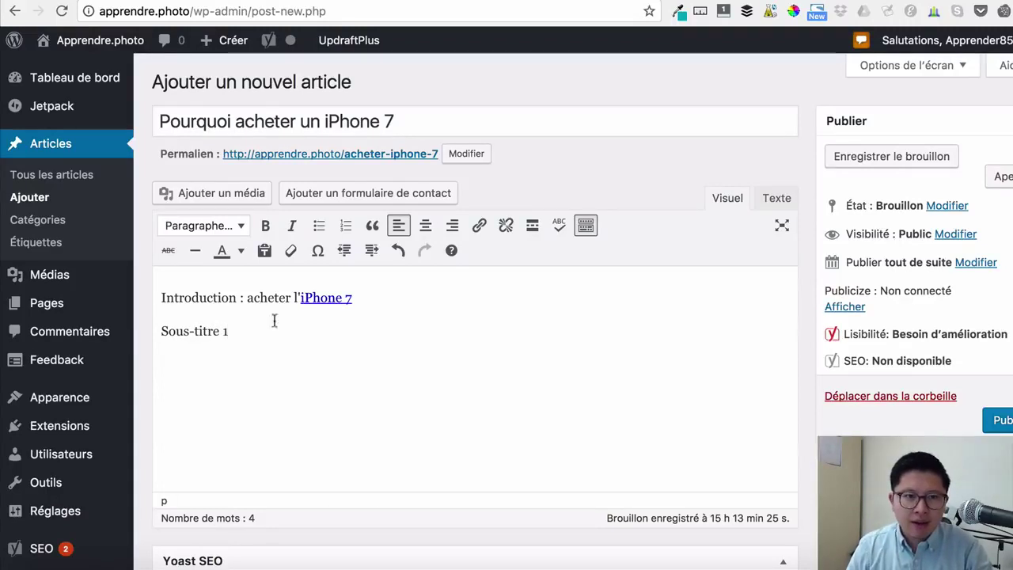
drag(227, 331, 155, 333)
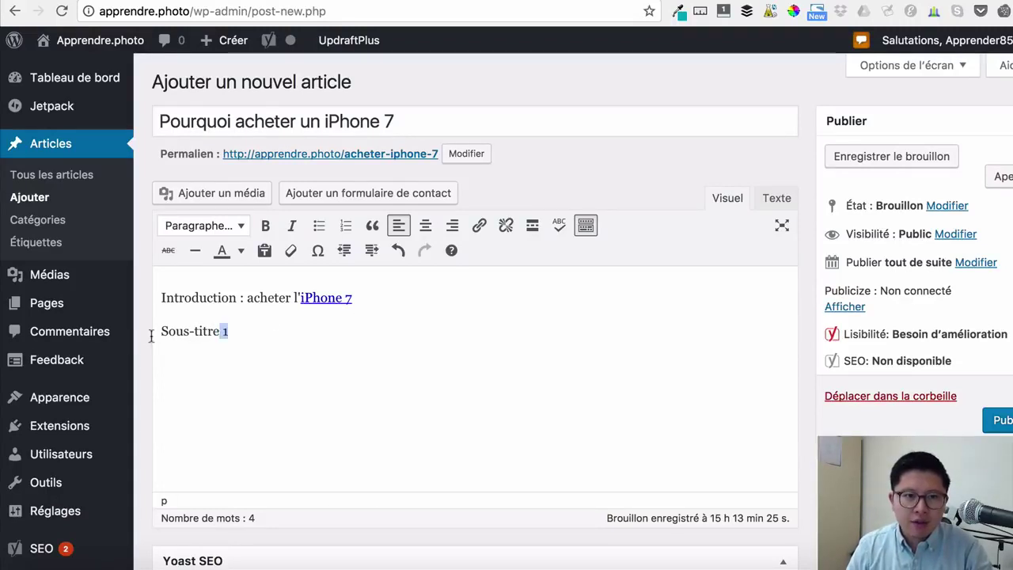
click(217, 229)
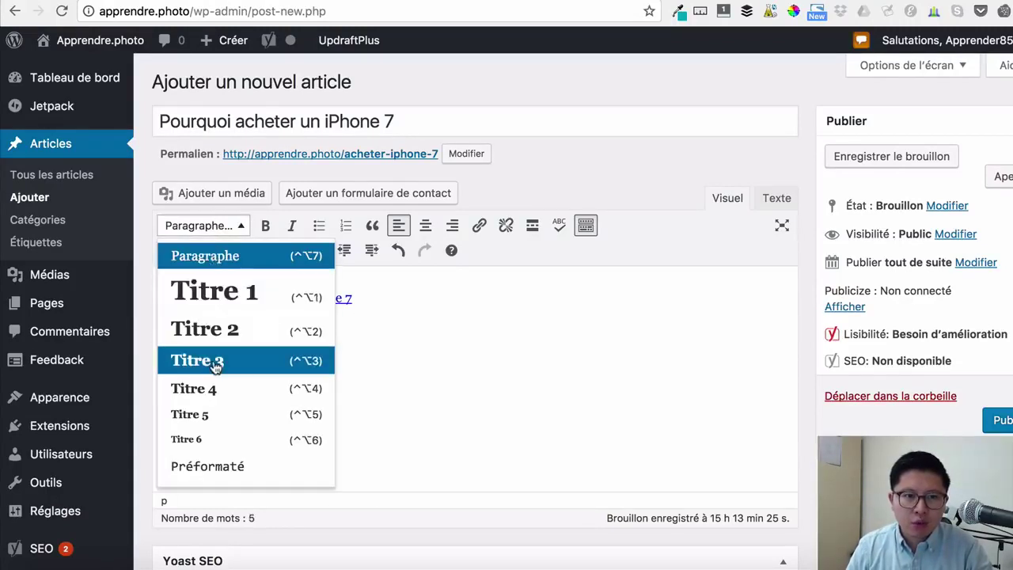
click(216, 364)
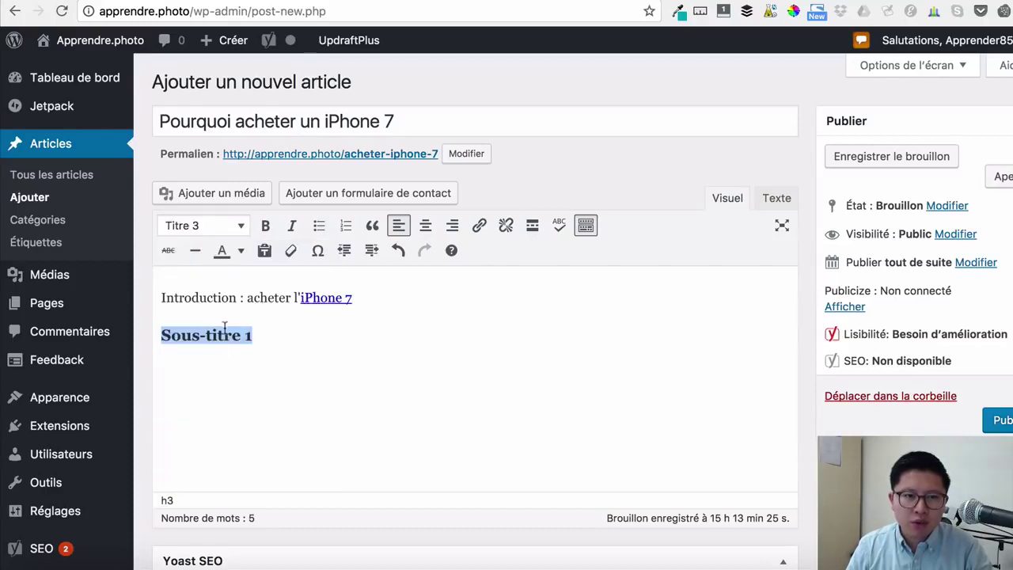
click(277, 340)
key(Return)
text(sqfsdsqf)
- Add a second Titre 3 subheading, "Sous-titre 2", below the first section, followed by the placeholder paragraph "dsfjhqsldjfh"
key(Return)
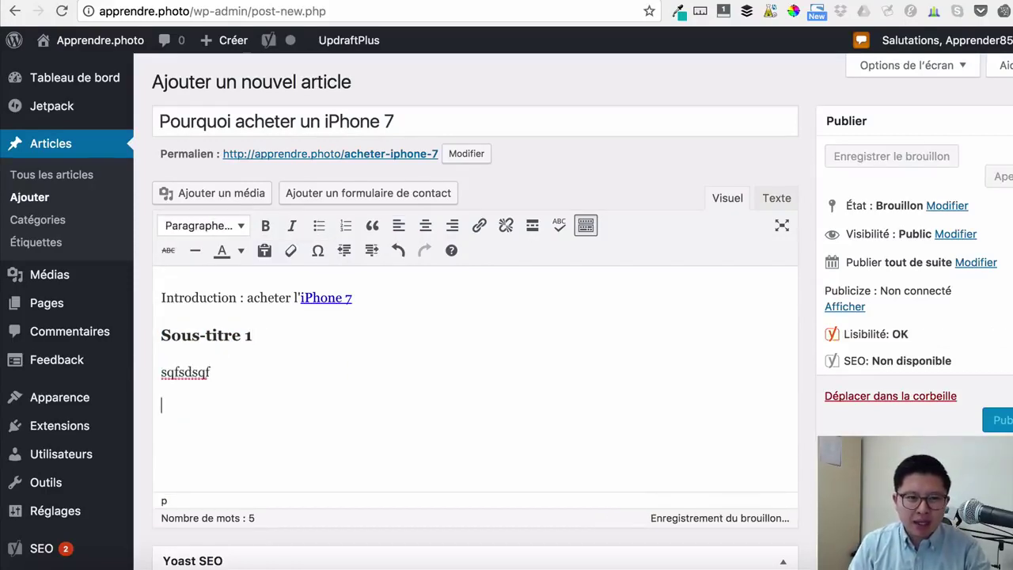
text(Sous-tit)
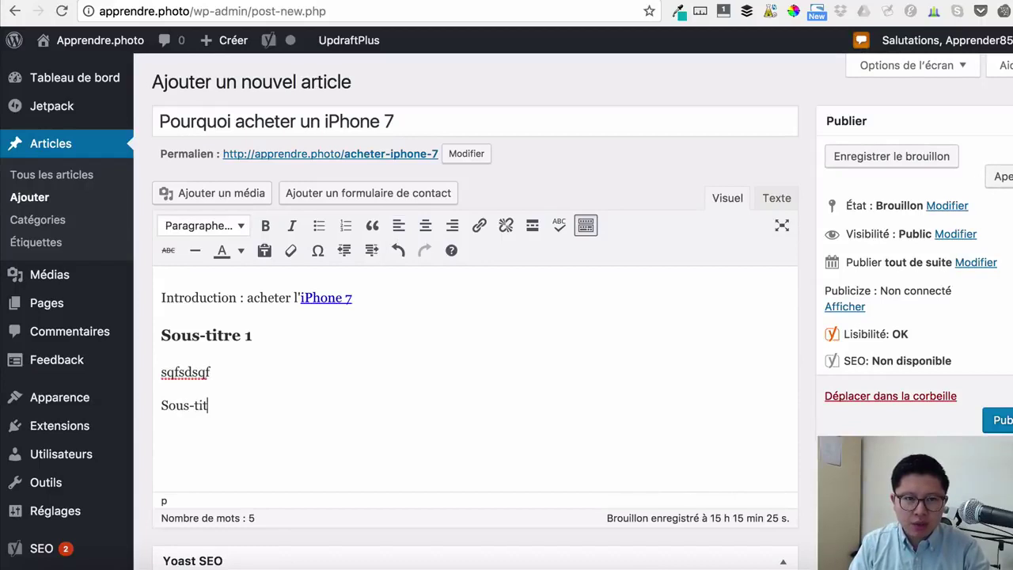
text(re 2)
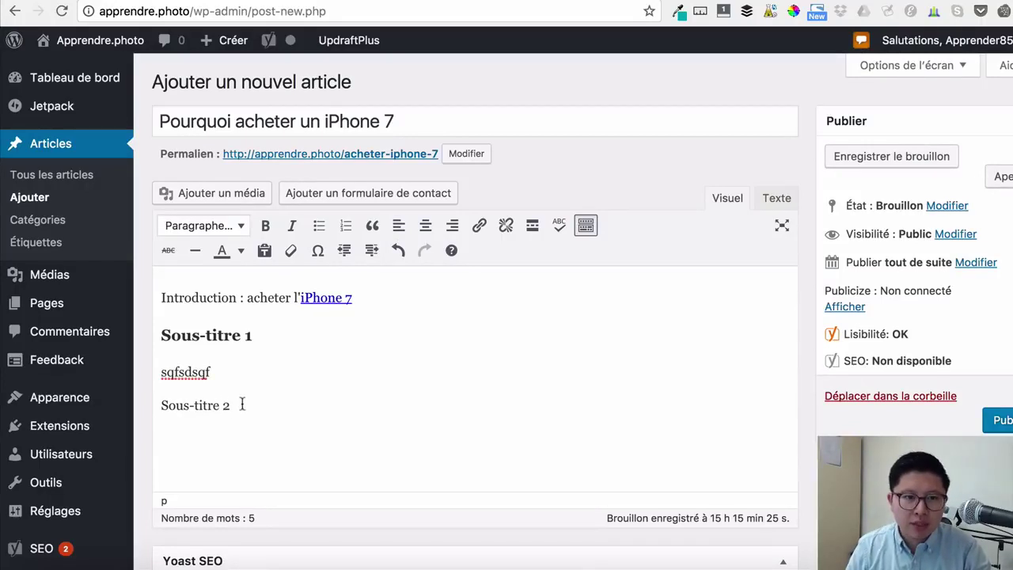
drag(242, 404, 162, 404)
click(218, 227)
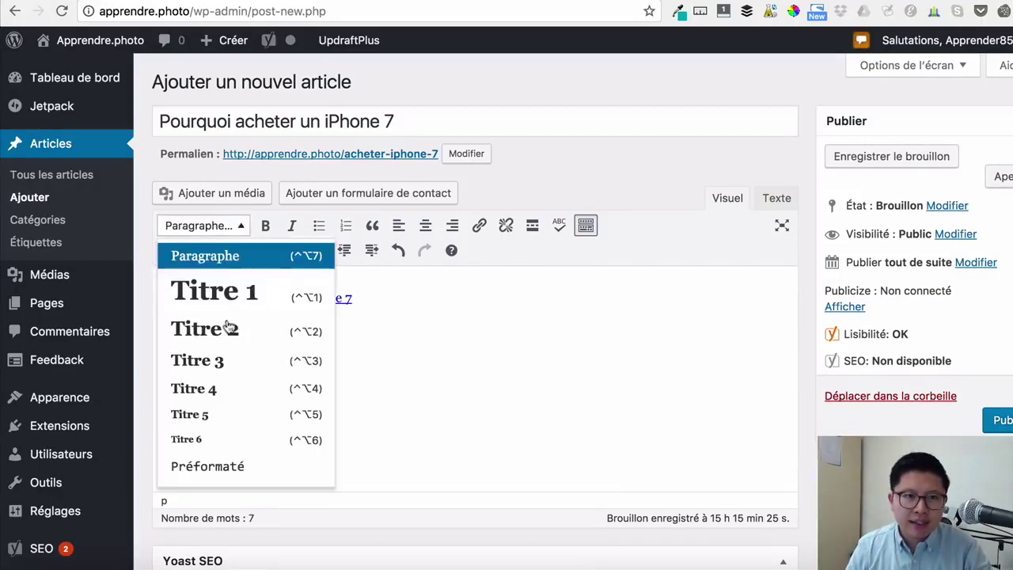
click(227, 360)
click(279, 408)
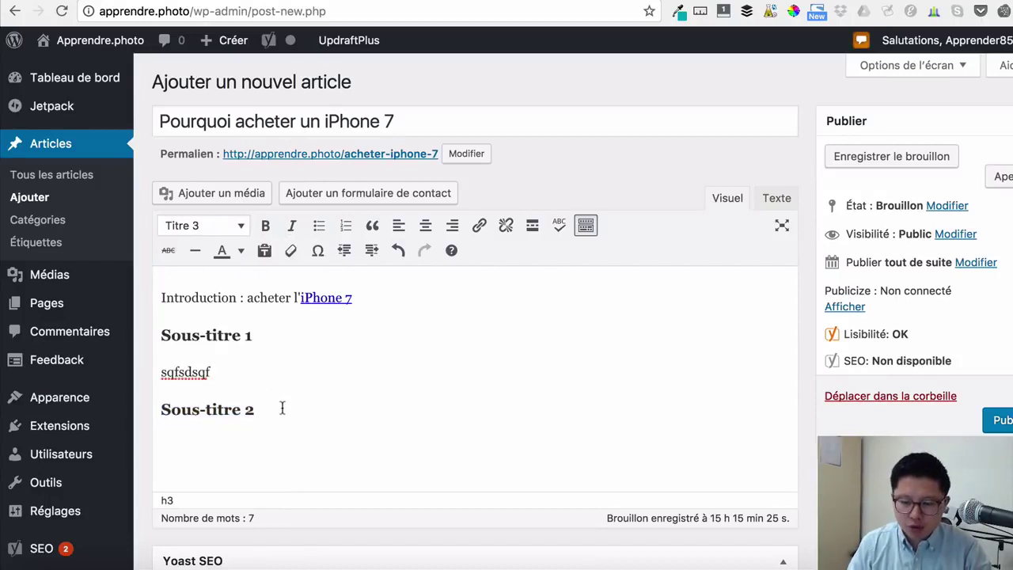
key(Return)
text(dsfjhqsldjfh)
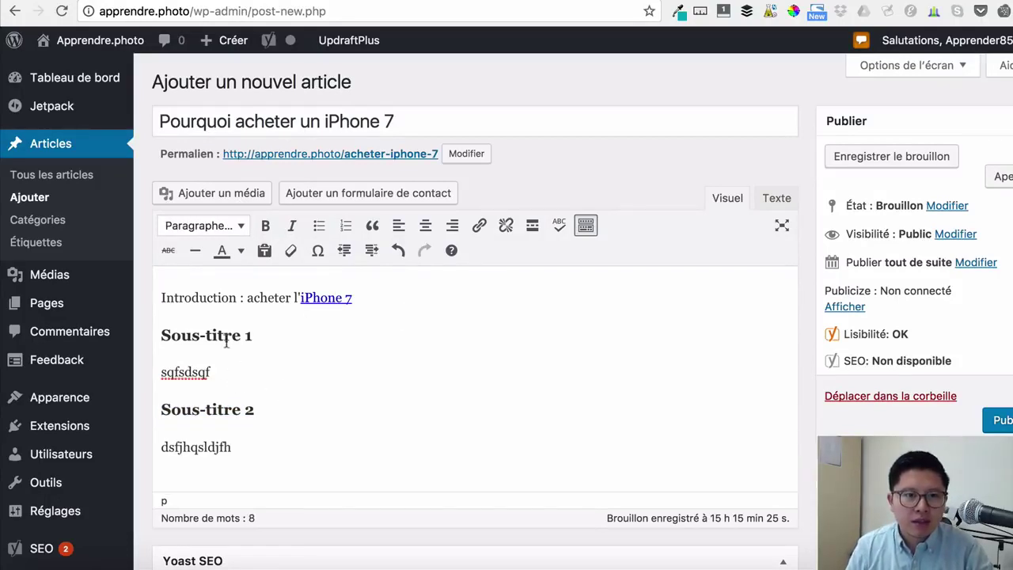
- Add the paragraphs "Sous-titre 3" and "dsqkfjqdsfd" at the end of the article, formatting "Sous-titre 3" as Titre 3
scroll(282, 361, down, 2)
key(Return)
text(S)
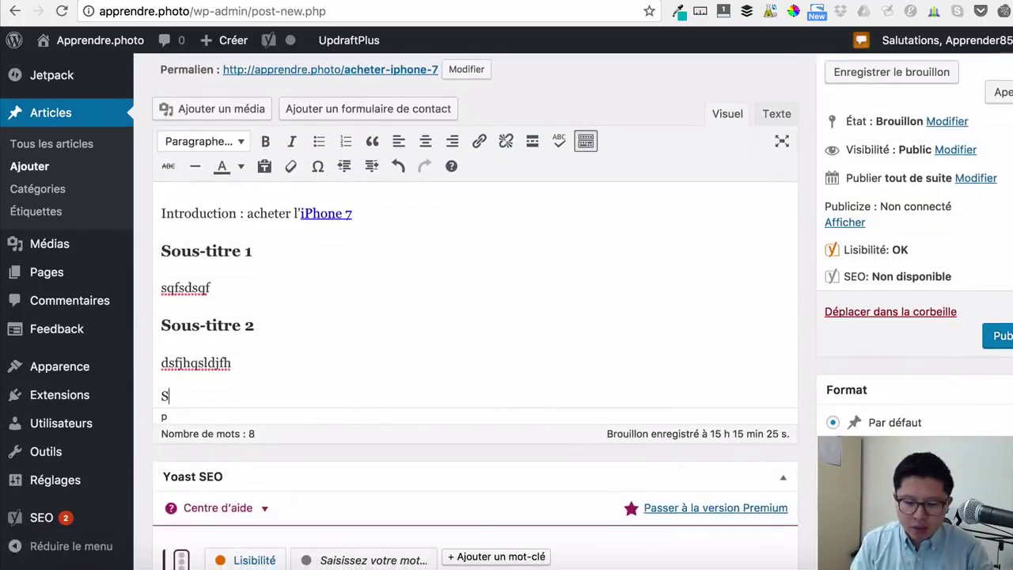
text(ous-titre 3)
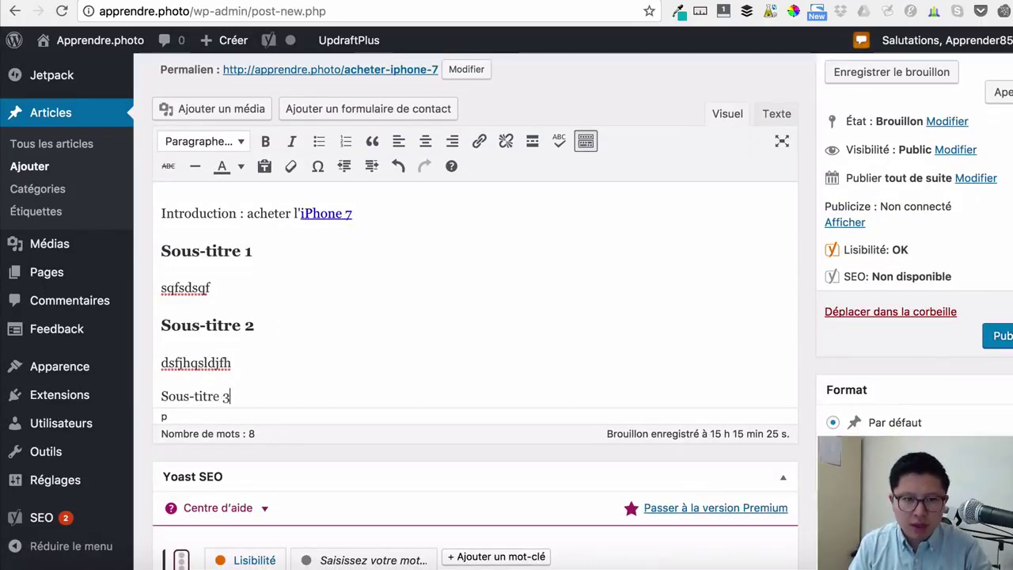
key(Return)
text(dsqkfjqdsfd)
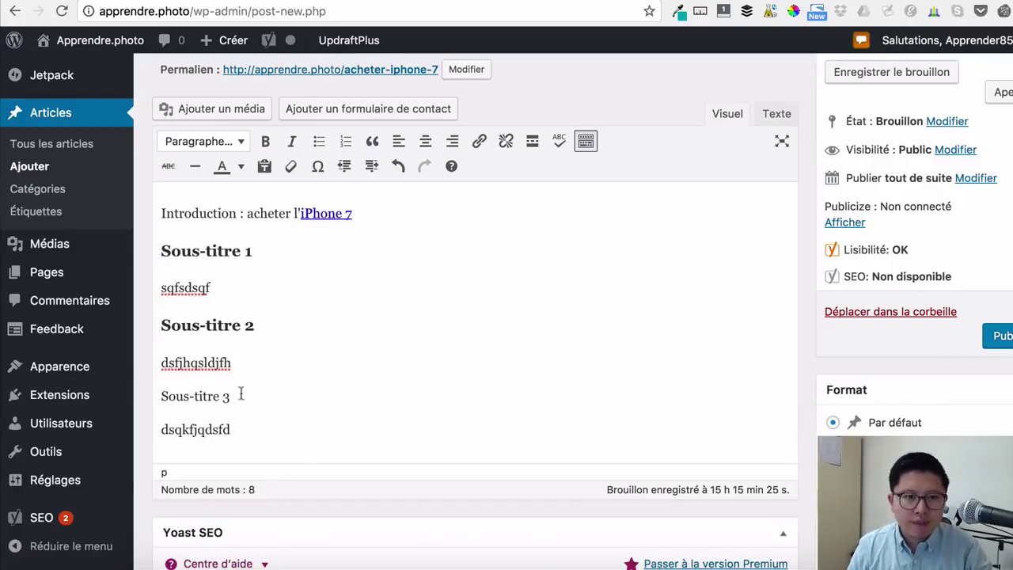
drag(251, 397, 162, 395)
click(199, 142)
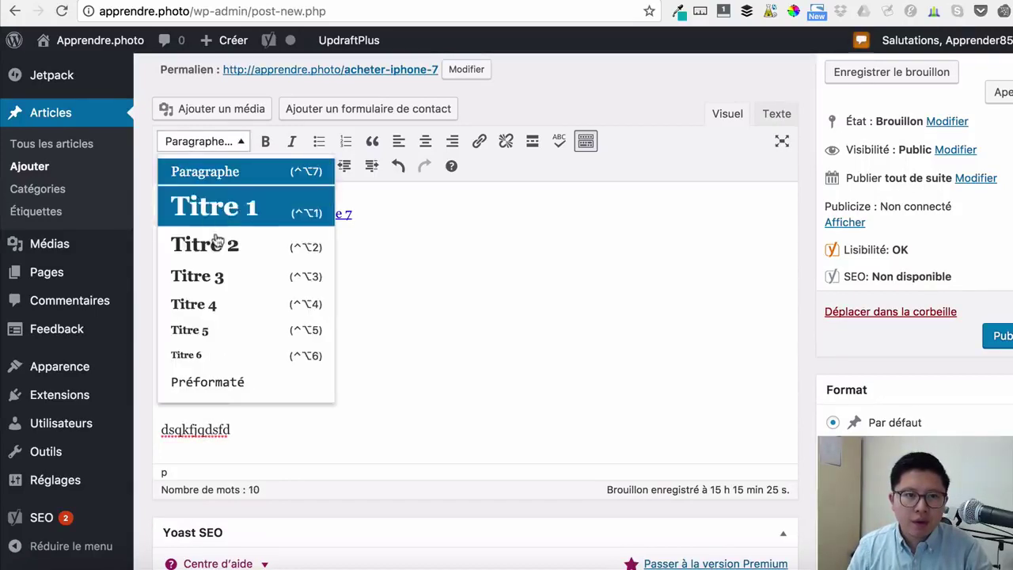
click(219, 276)
click(249, 318)
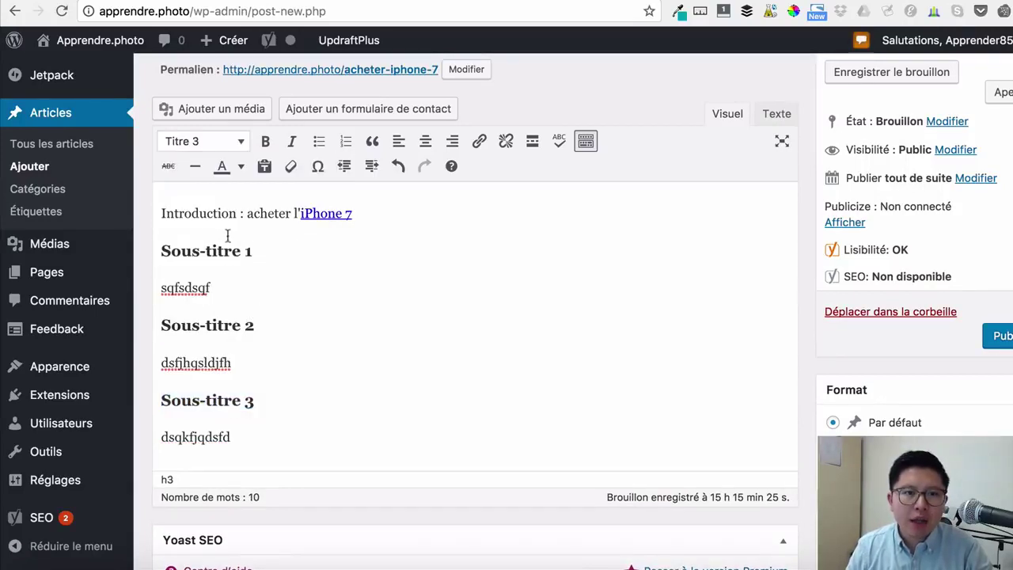
- Insert an empty paragraph after the placeholder text "sqfsdsqf" under Sous-titre 1
drag(235, 290, 157, 288)
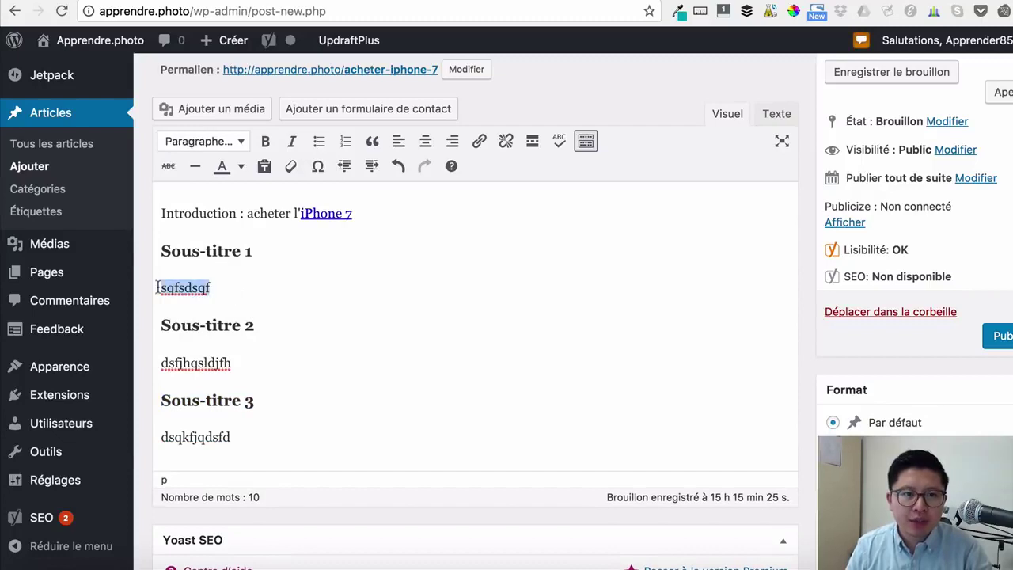
click(224, 290)
key(Return)
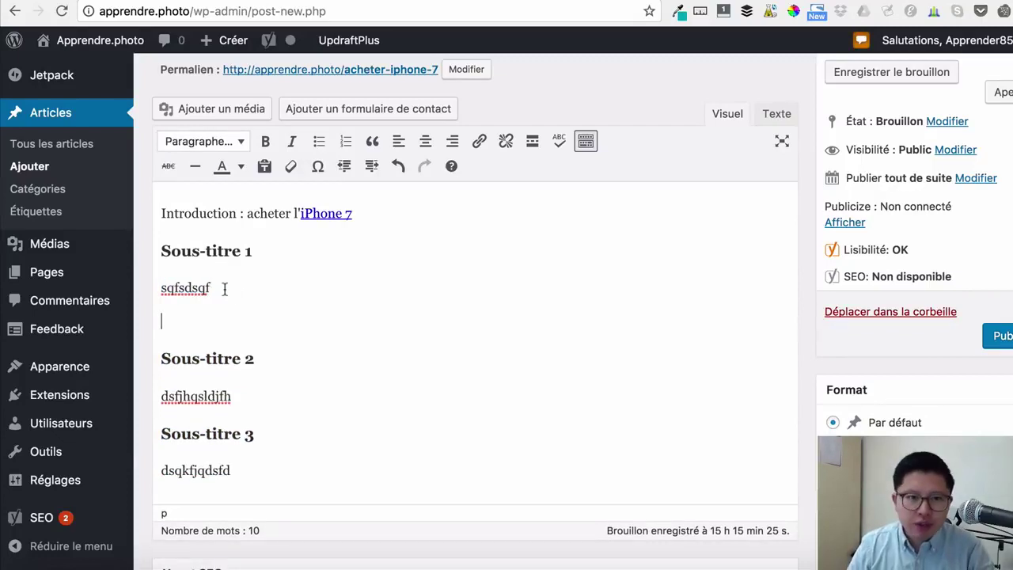
- Upload the image Couv 3D 400.png from the Couverture 3D folder to the media library while inserting media in the article
click(230, 121)
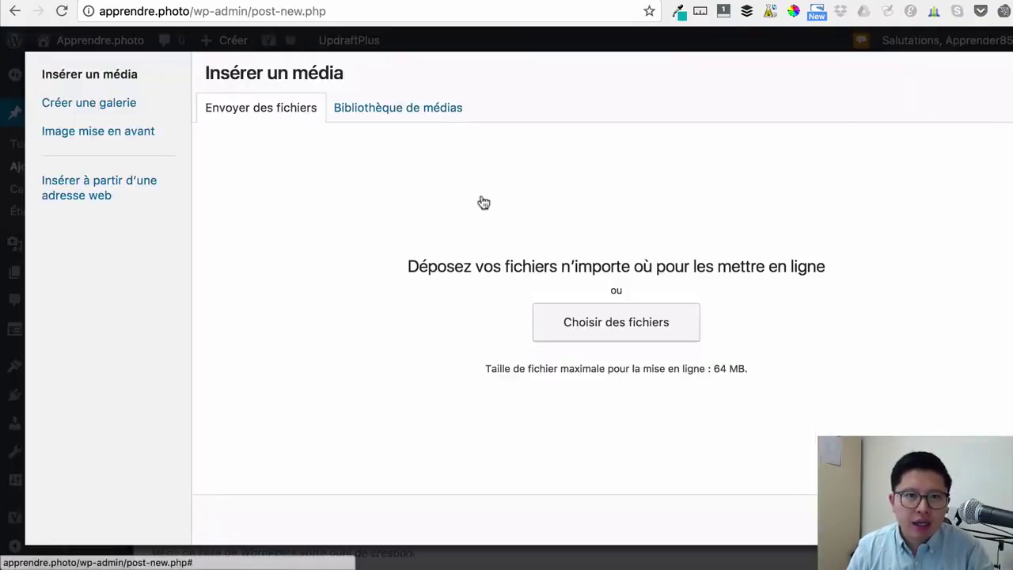
click(573, 322)
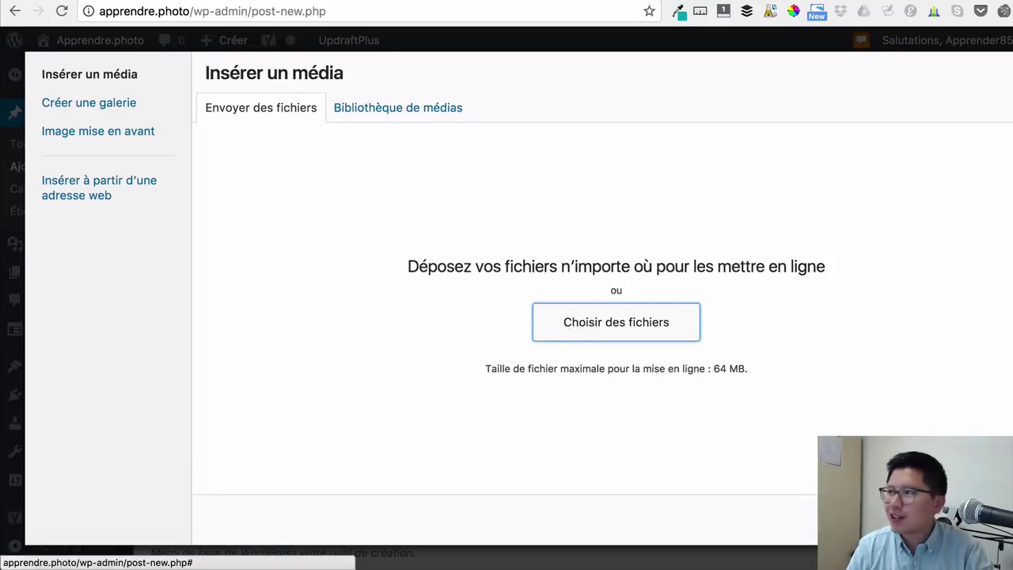
click(616, 322)
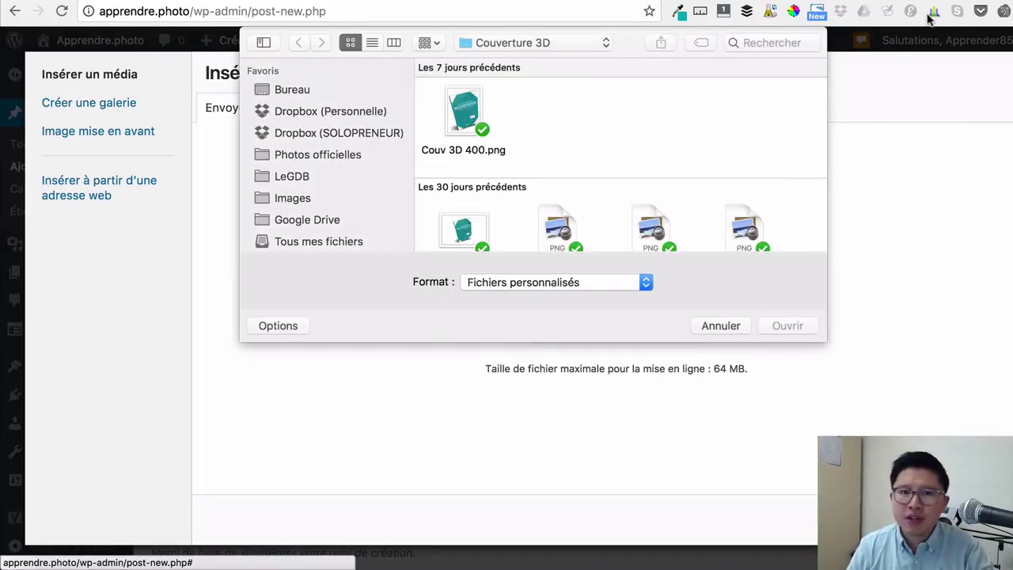
click(481, 128)
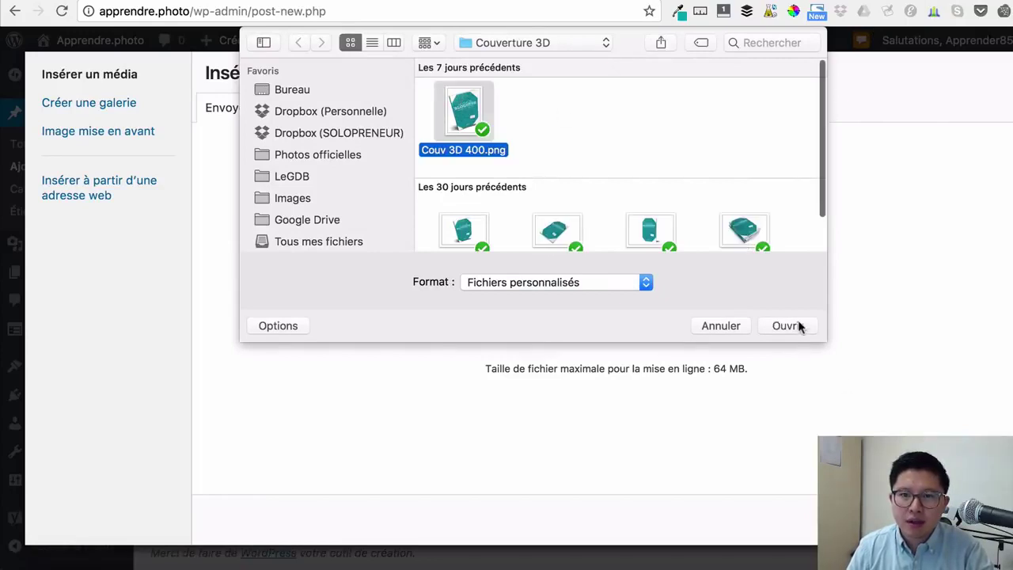
click(788, 325)
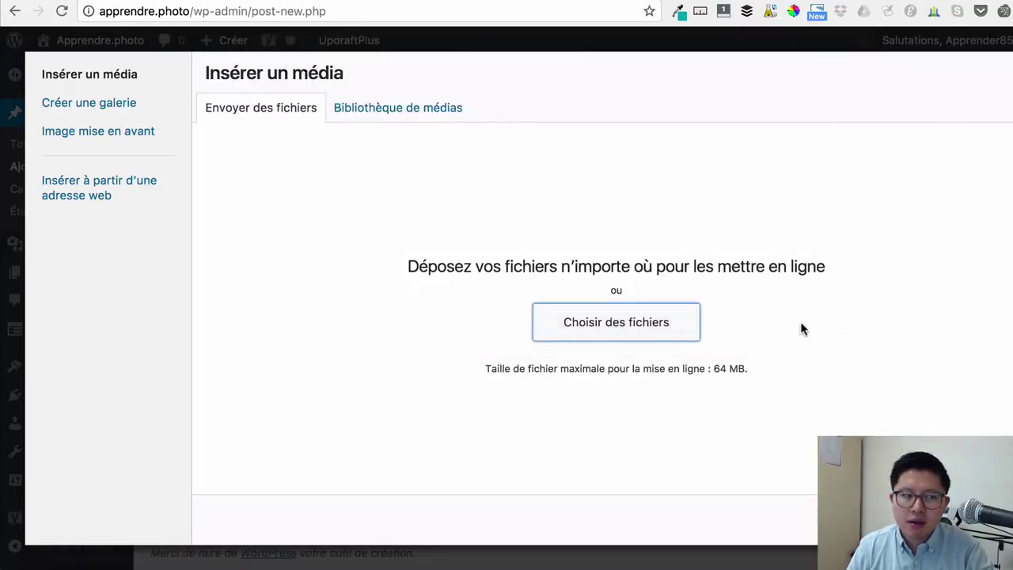
key(space)
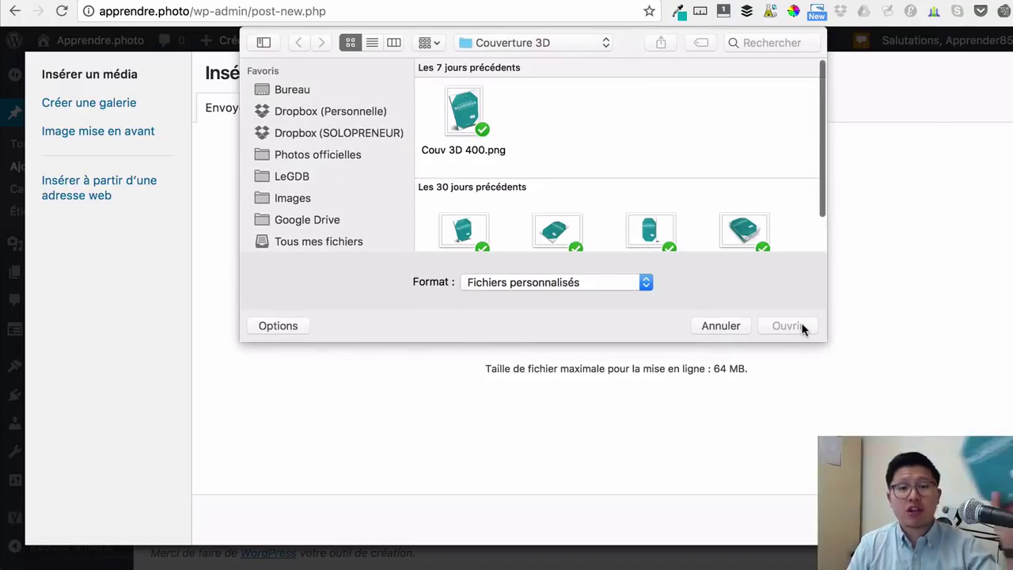
click(462, 114)
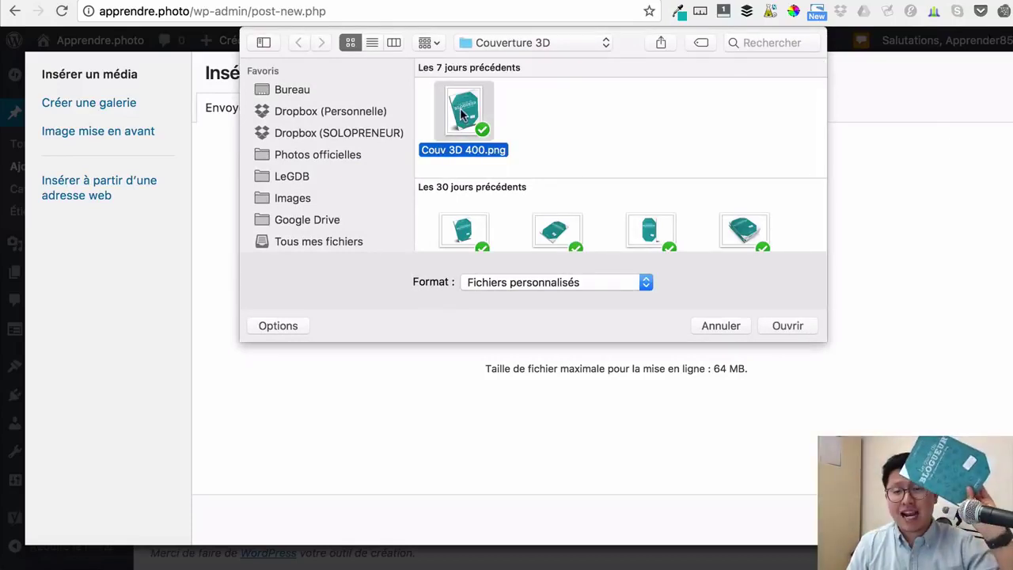
click(787, 326)
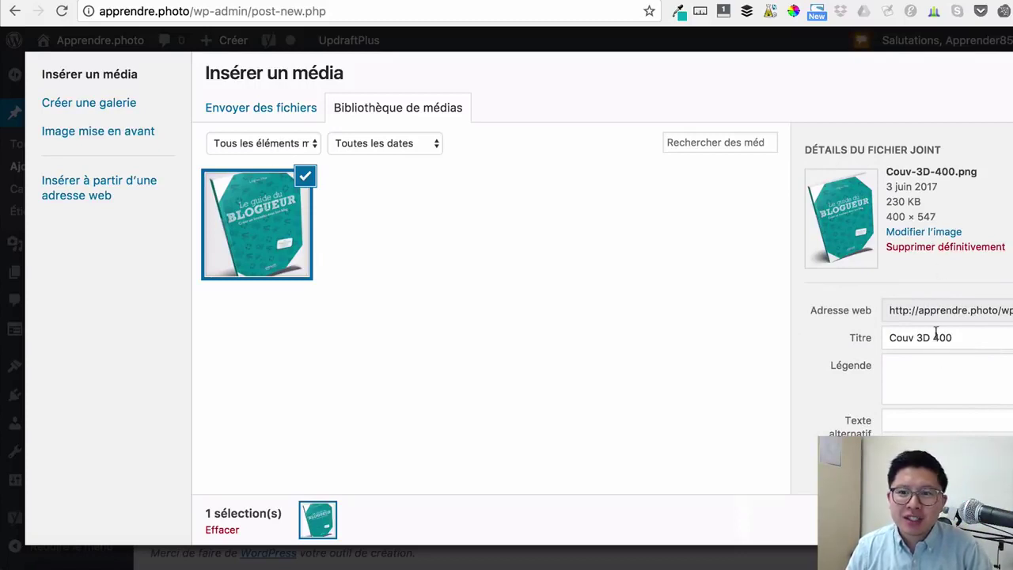
- Set both the title and the alternative text of the uploaded book cover image to "Guide du Blogueur"
drag(965, 337, 883, 329)
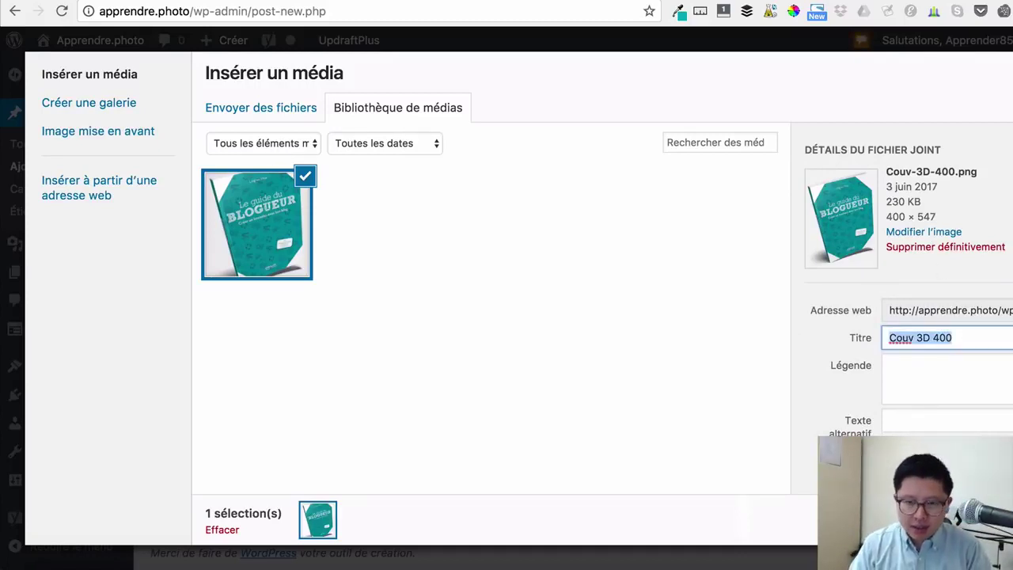
text(G)
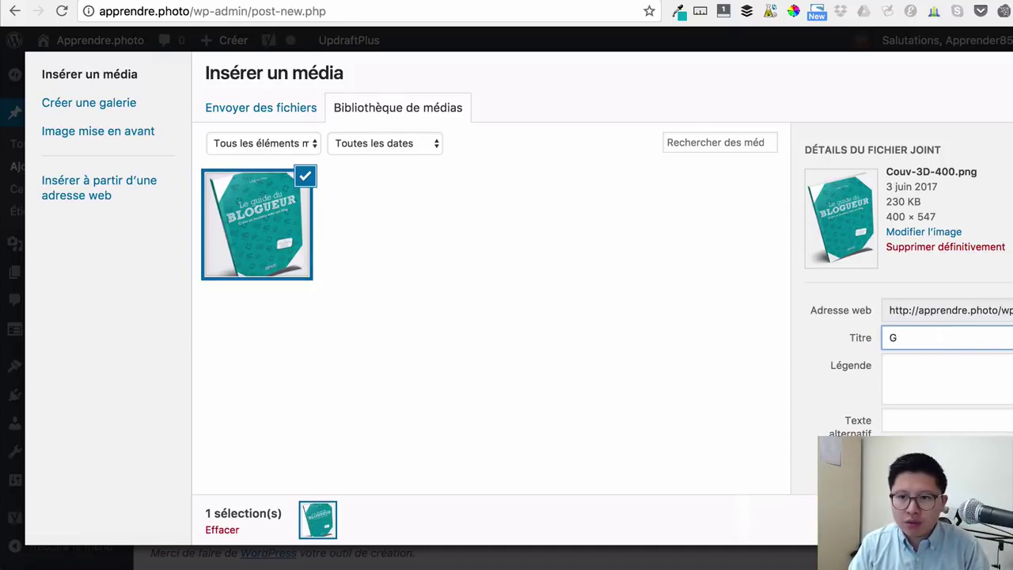
text(uide du Blogueur)
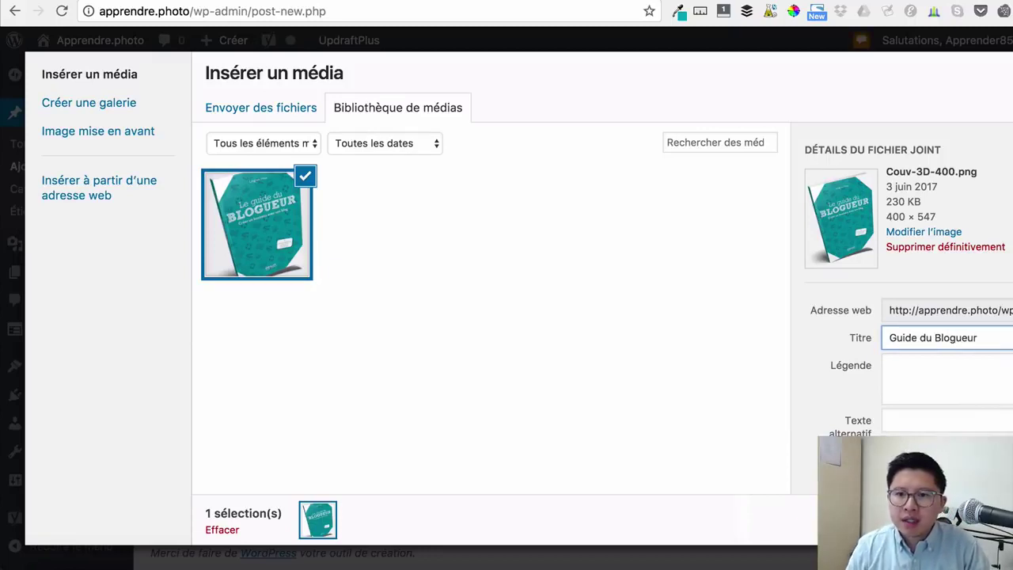
click(921, 380)
click(914, 420)
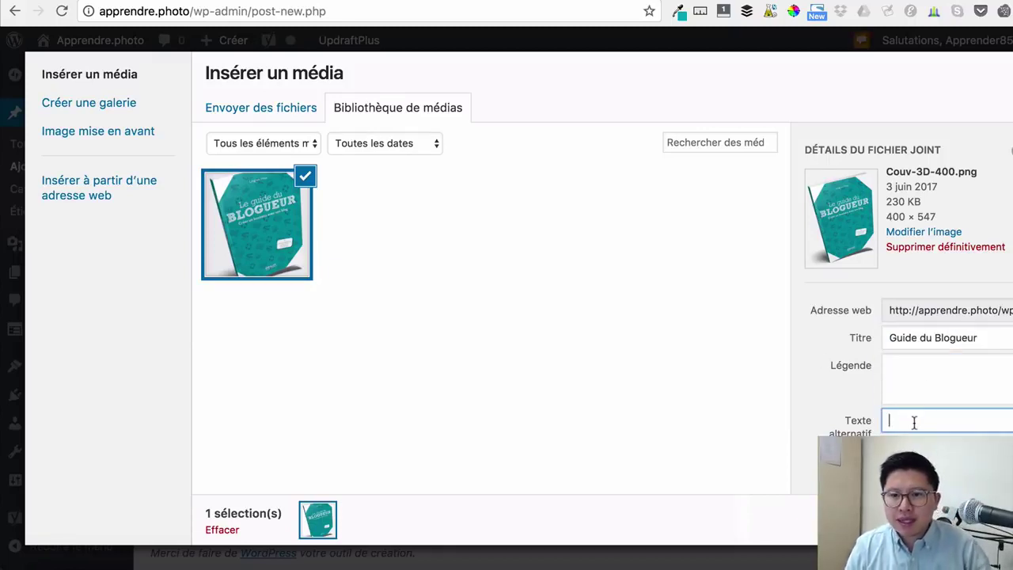
text(Guide )
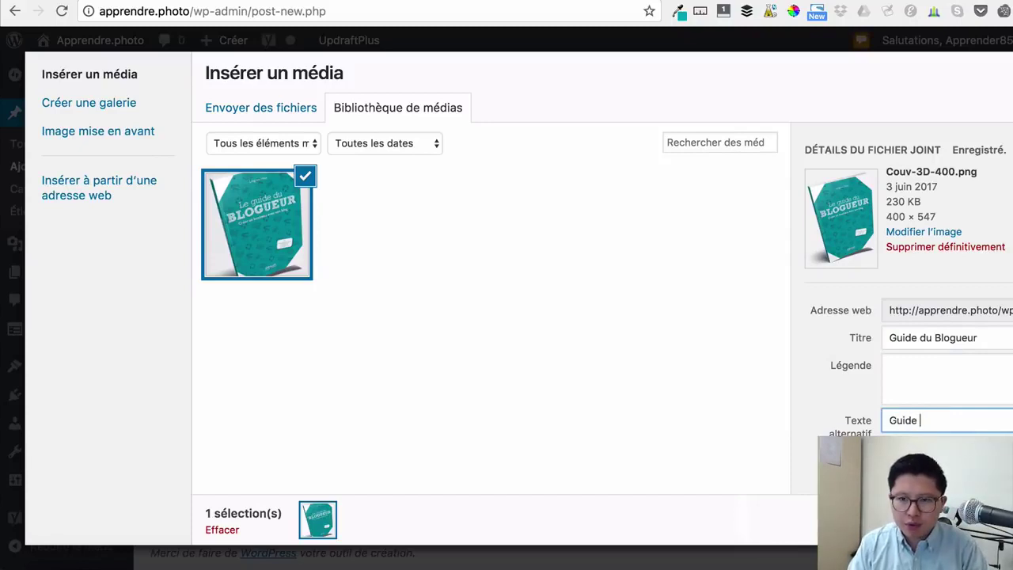
text(du Blogueur)
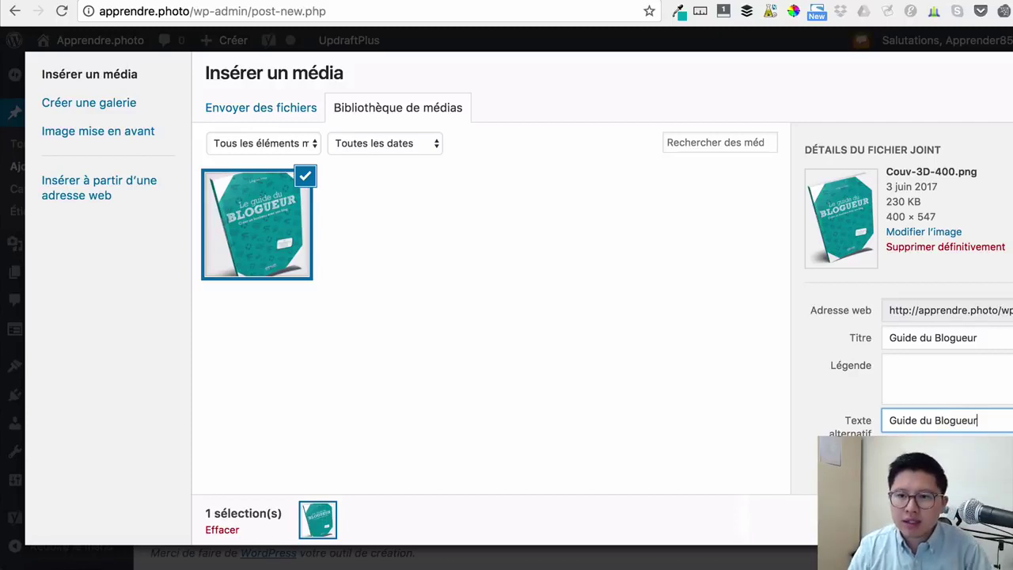
scroll(944, 338, down, 3)
scroll(947, 332, down, 1)
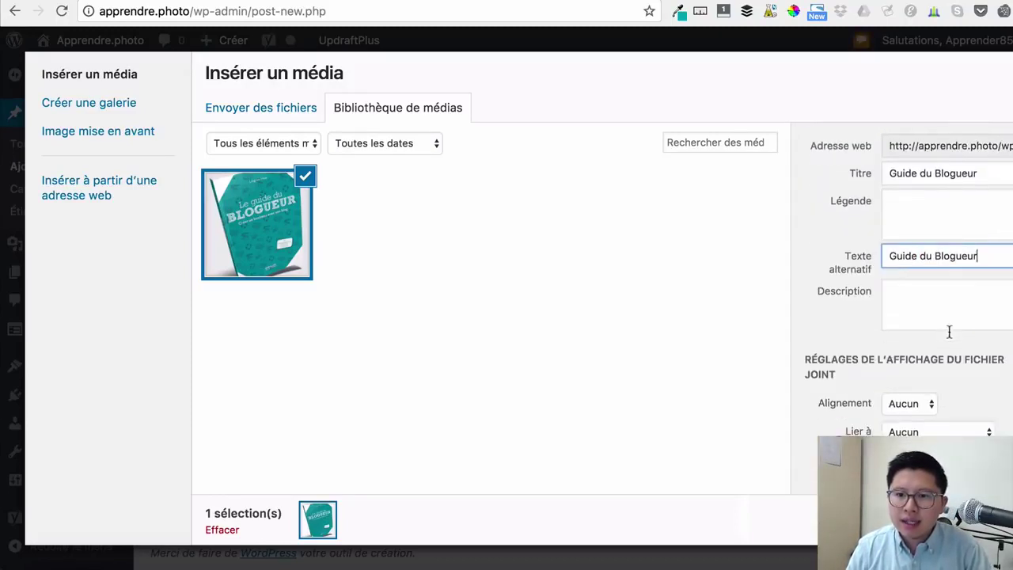
click(943, 432)
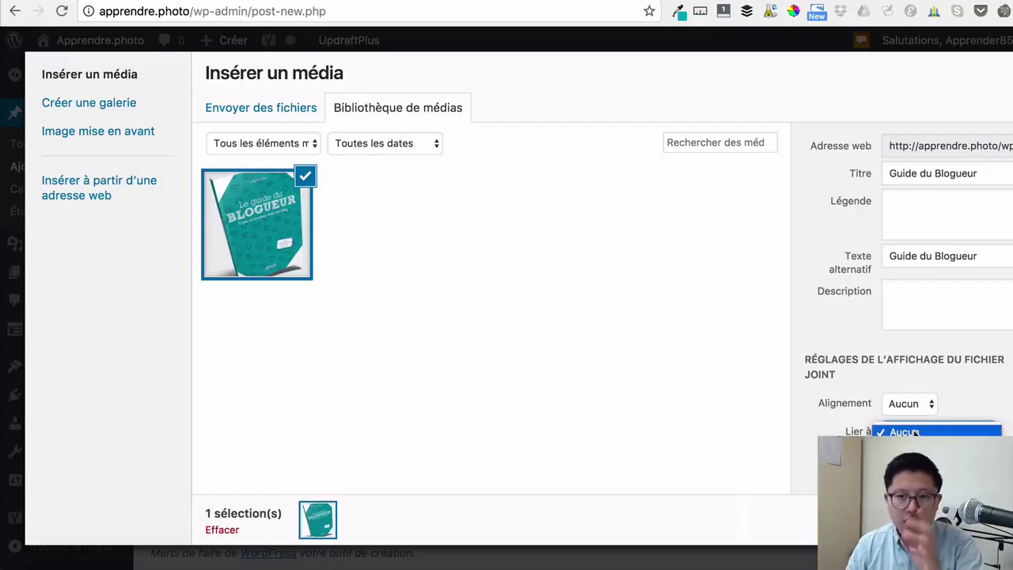
key(Escape)
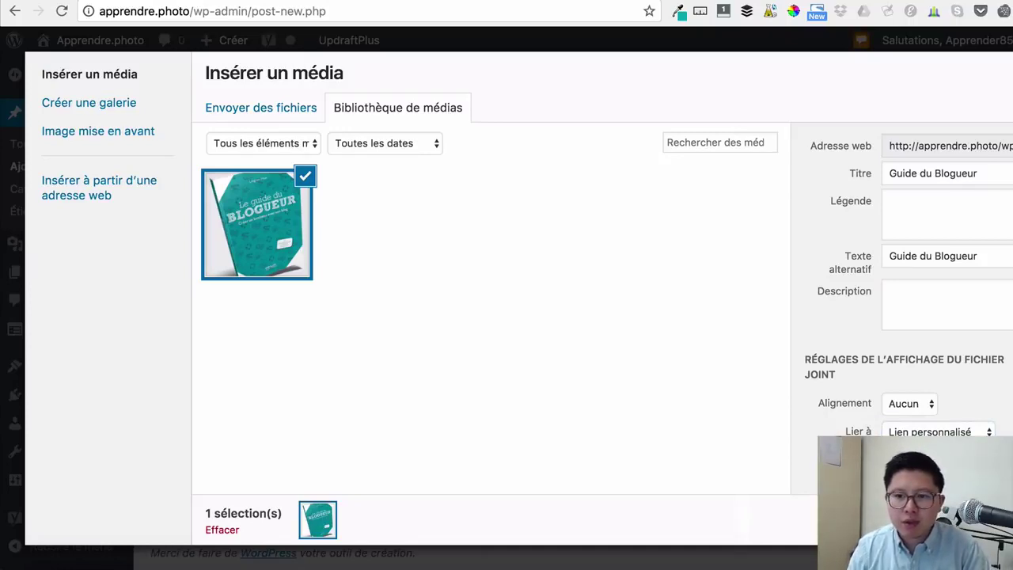
scroll(908, 279, down, 1)
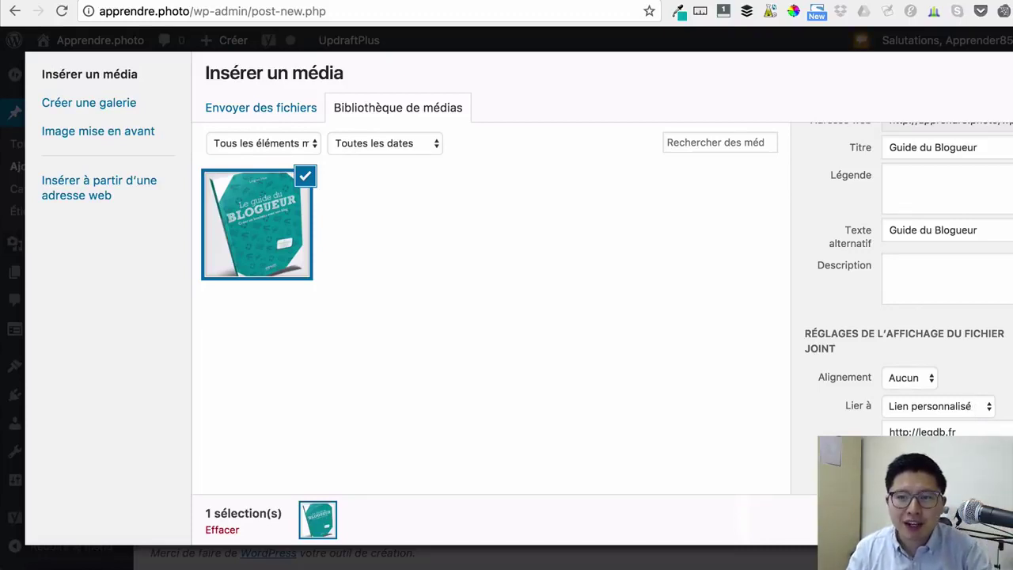
key(Escape)
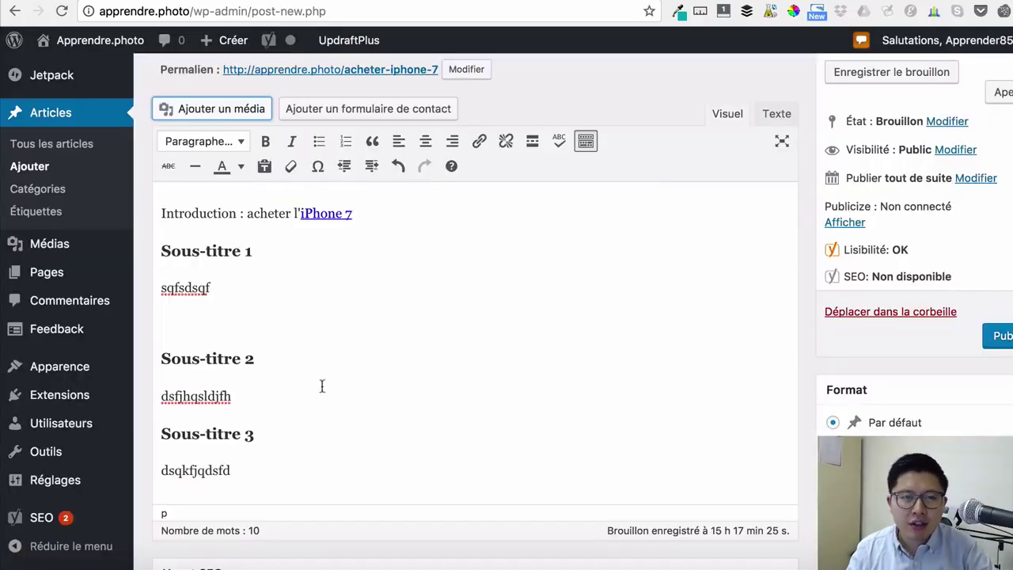
- Centre the inserted book cover image under Sous-titre 1 in the article
click(299, 349)
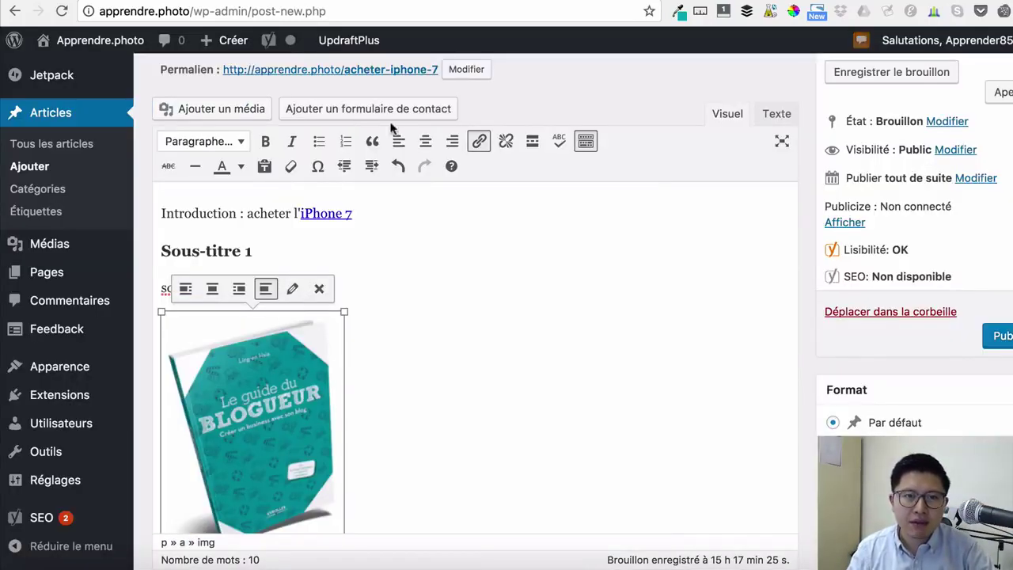
click(425, 143)
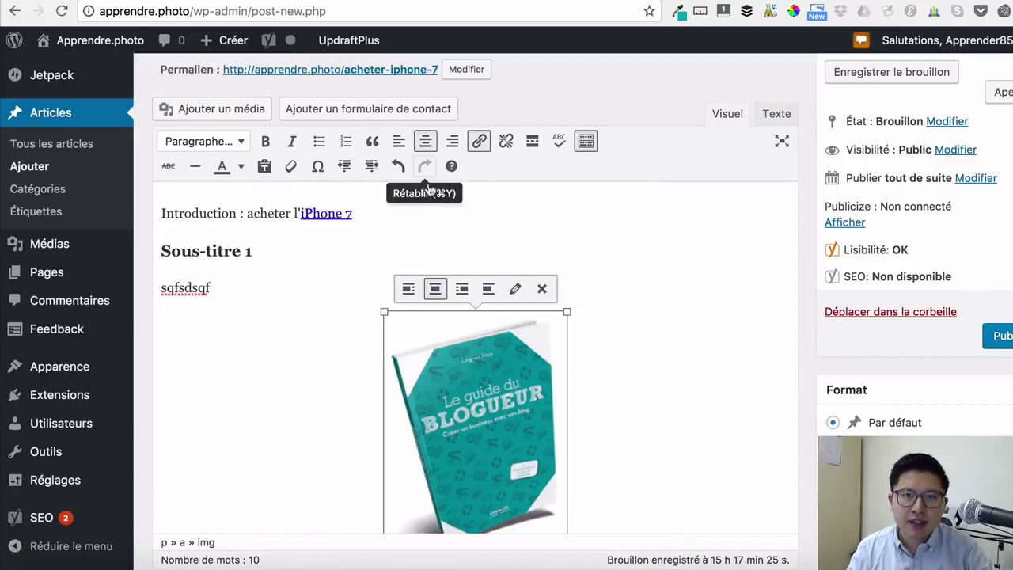
scroll(454, 364, down, 5)
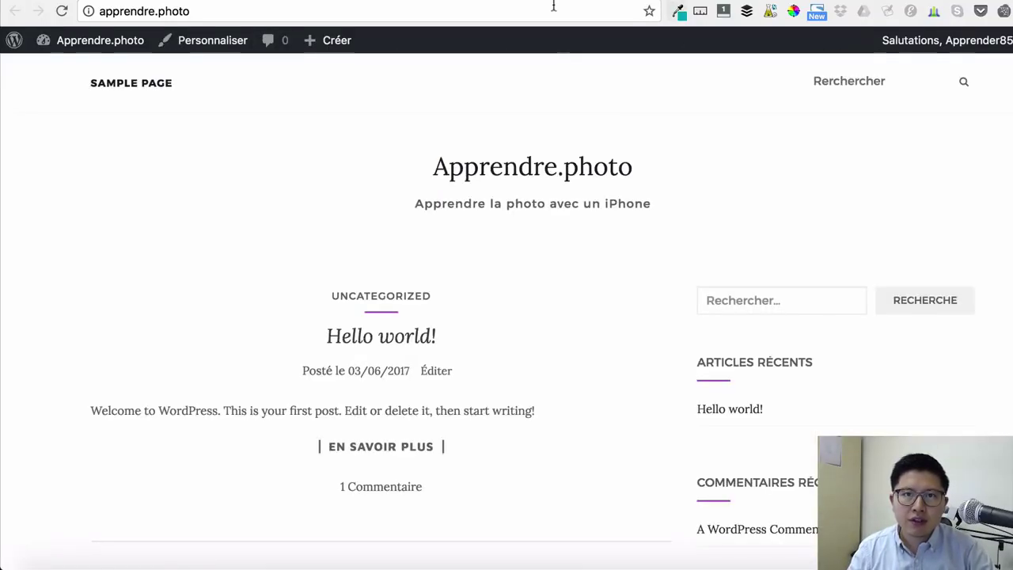
- Switch to the browser page showing the site's front end and open the YouTube channel youtube.com/solopreneurfr there
click(553, 6)
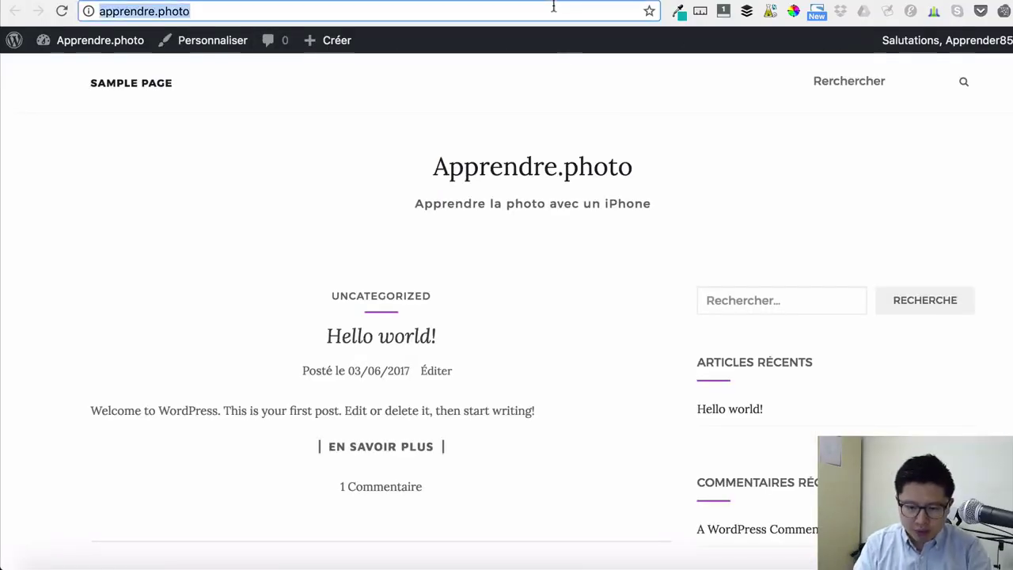
text(youtube.com)
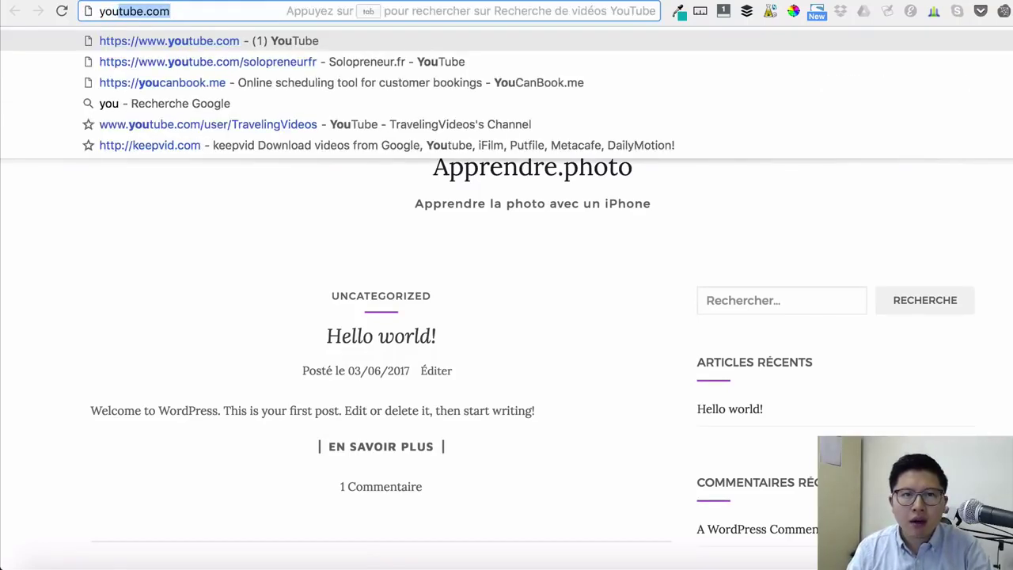
key(Right)
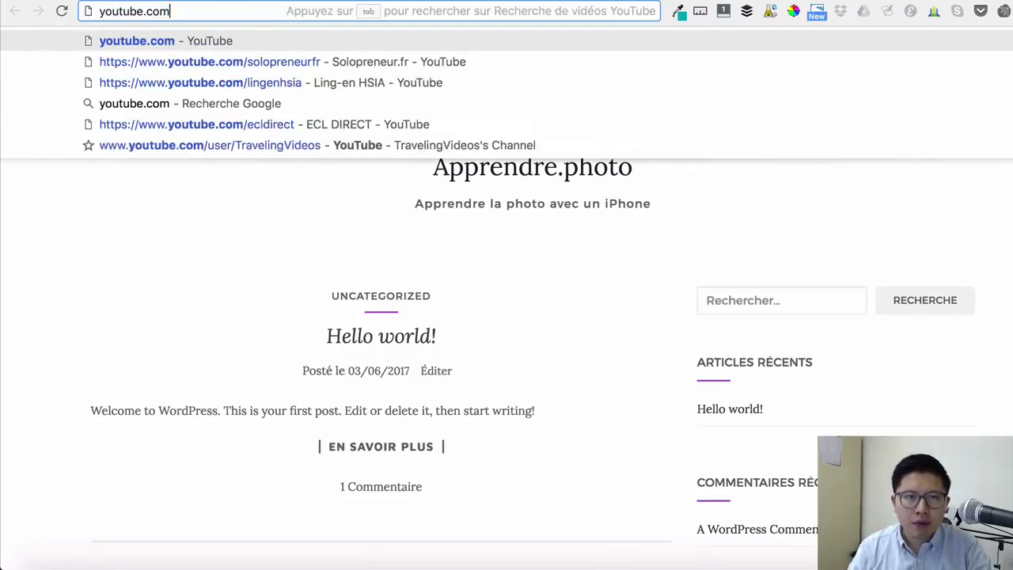
text(/)
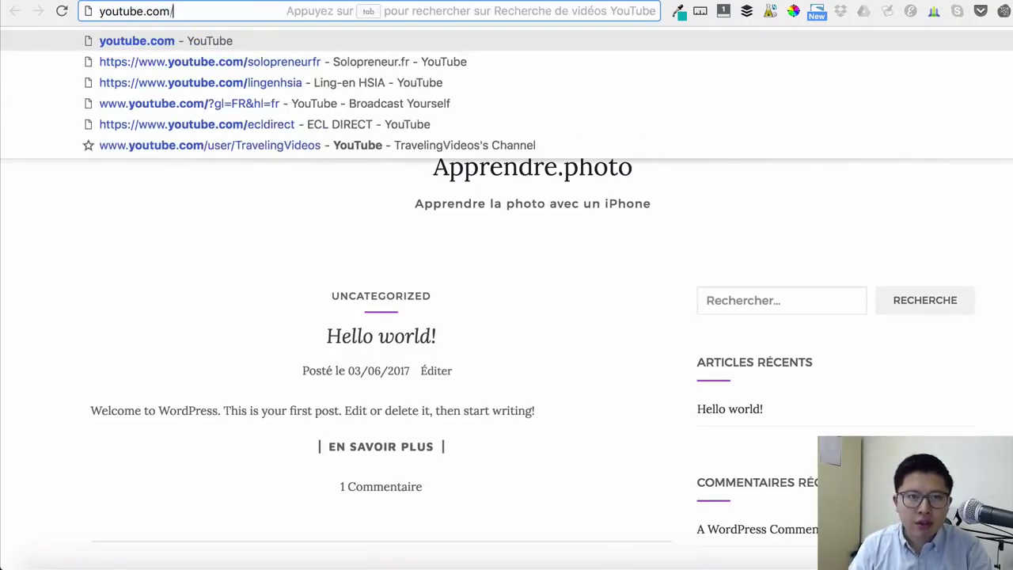
key(Down)
key(Return)
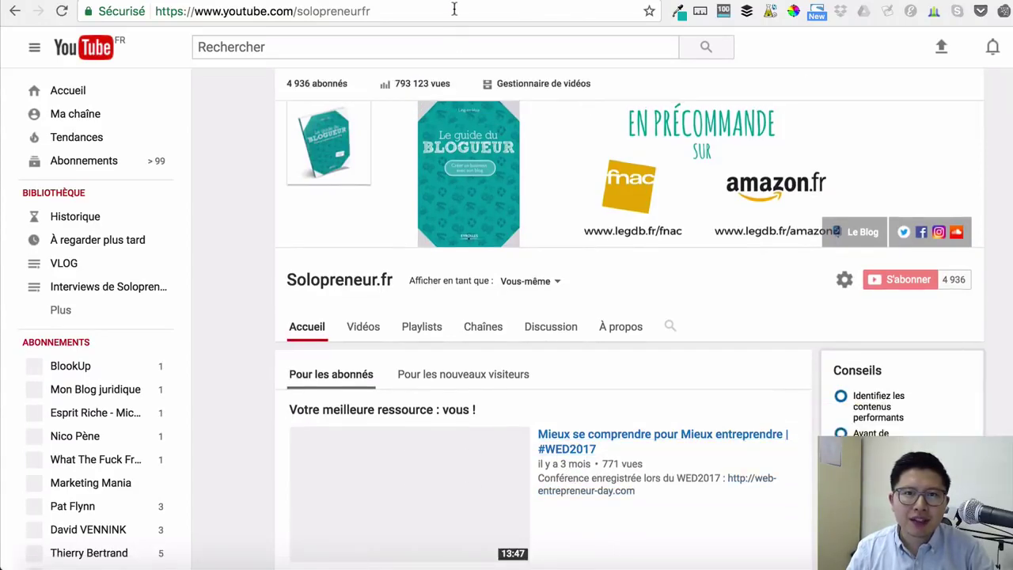
- Open the video "Mieux se comprendre pour Mieux entreprendre | #WED2017", copy its web address and return to the WordPress article
click(581, 449)
click(420, 11)
key(super+c)
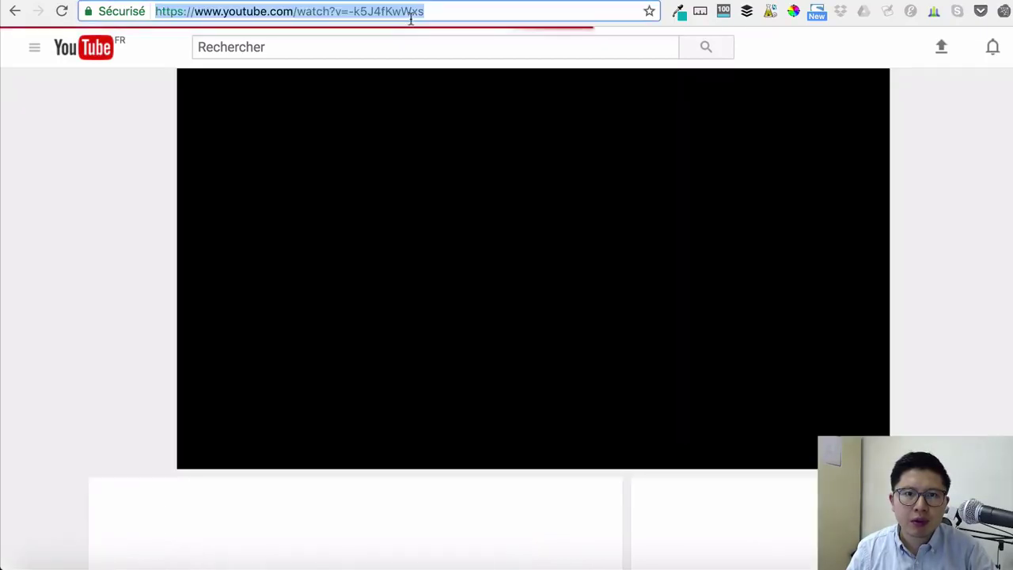
key(BackSpace)
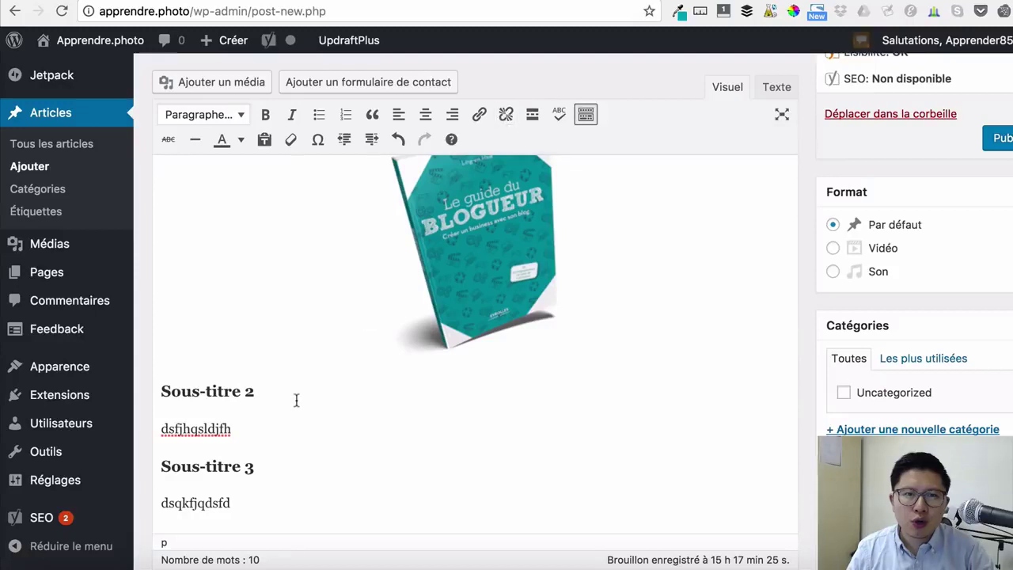
- Embed the YouTube video in the article by pasting its copied address on a new line below "dsfjhqsldjfh" under Sous-titre 2
drag(231, 428, 147, 425)
click(256, 430)
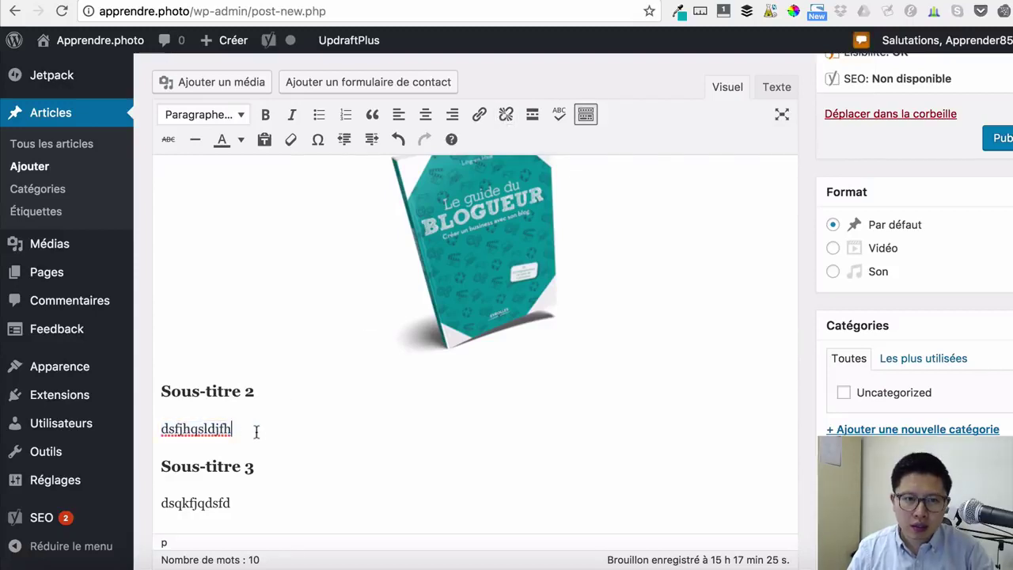
key(Return)
key(super+v)
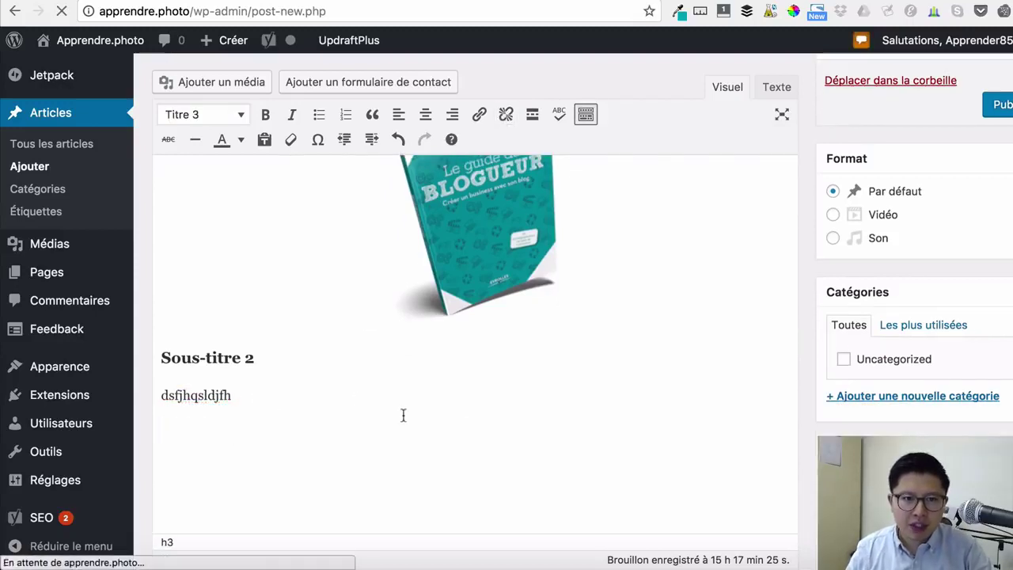
scroll(342, 390, down, 5)
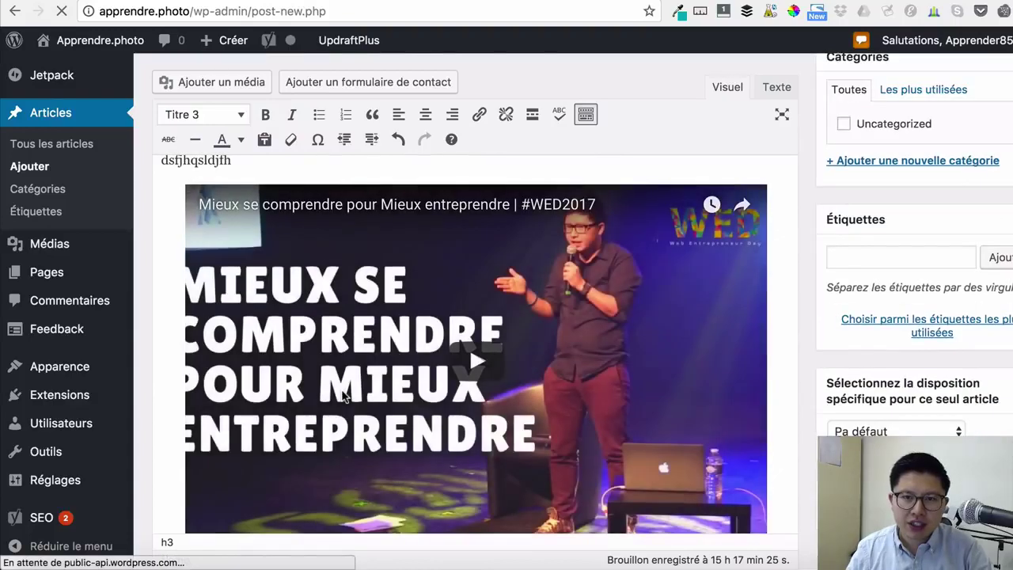
- Create three new categories for the article without a parent category: "Matériel", "Applications" and "Interview"
scroll(877, 237, up, 5)
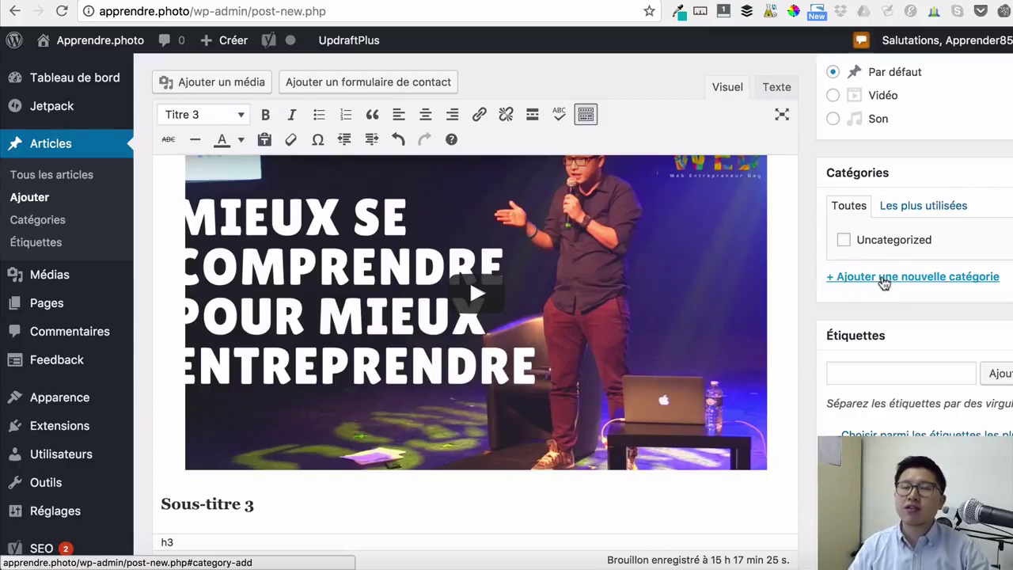
click(884, 279)
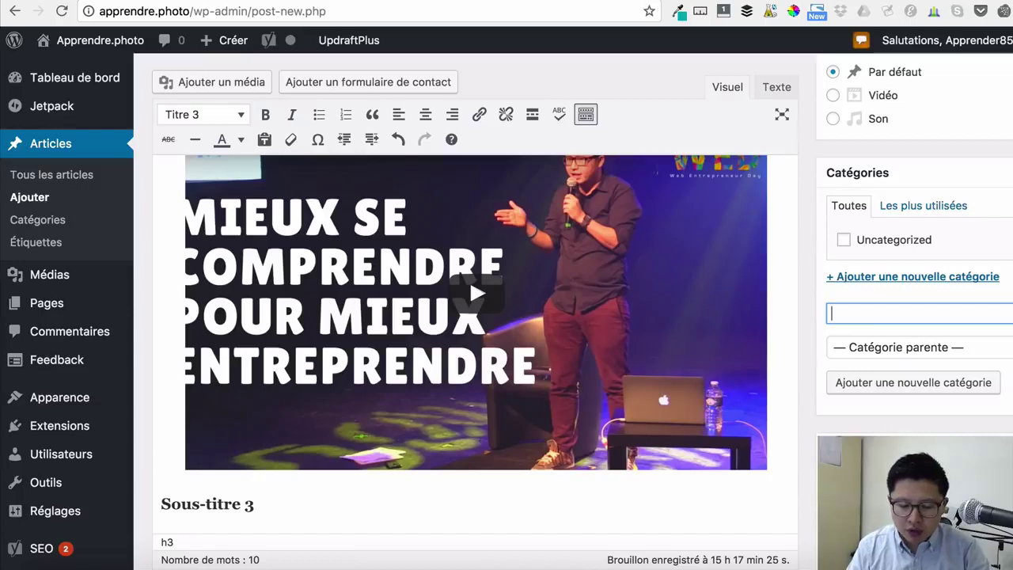
text(Matériel)
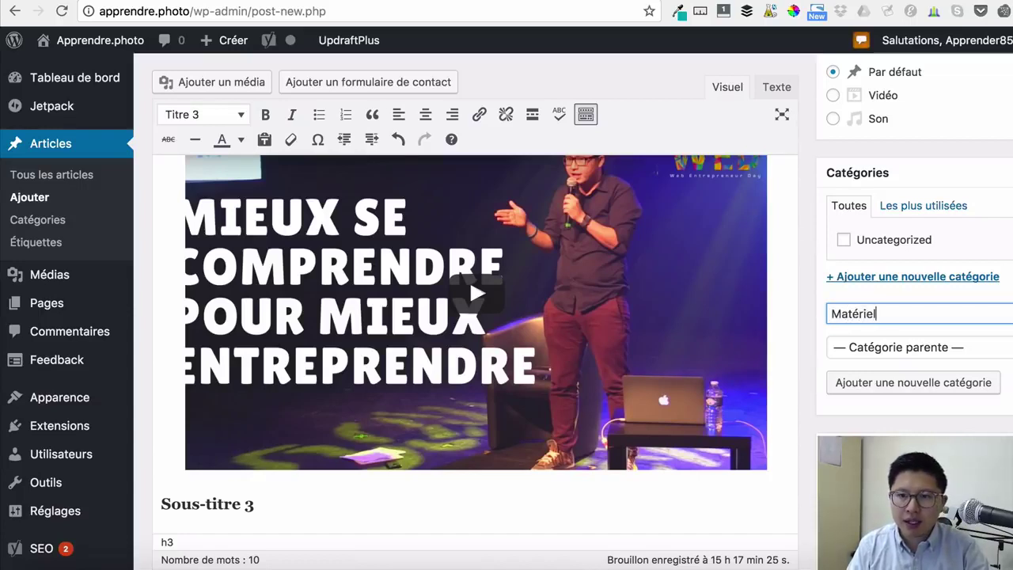
key(Return)
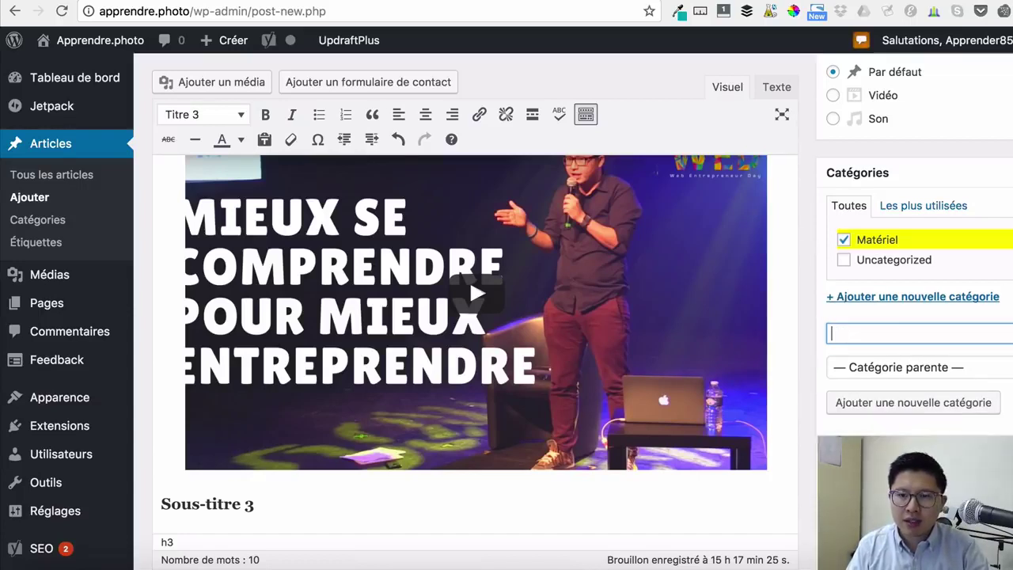
text(Applications)
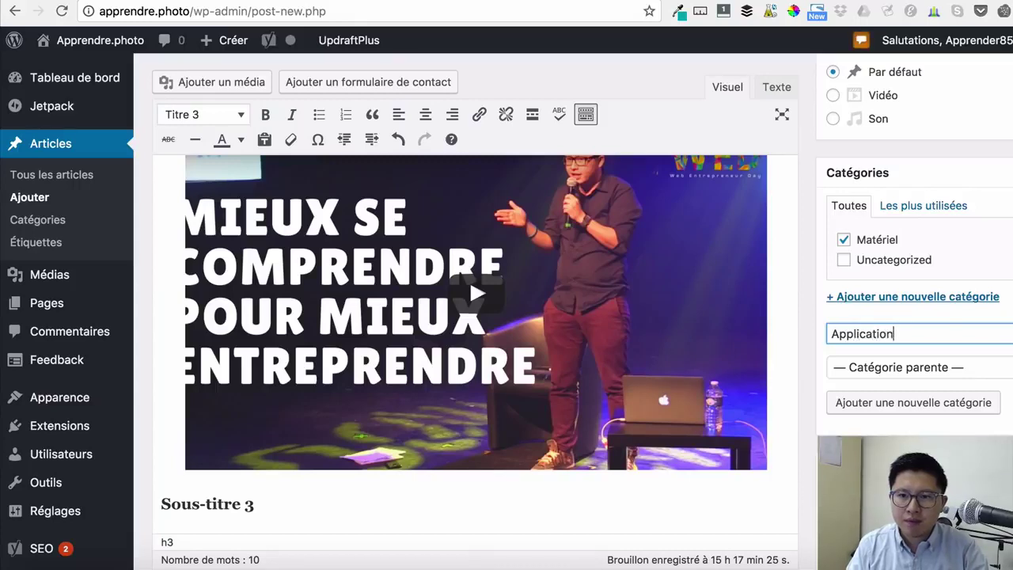
key(Return)
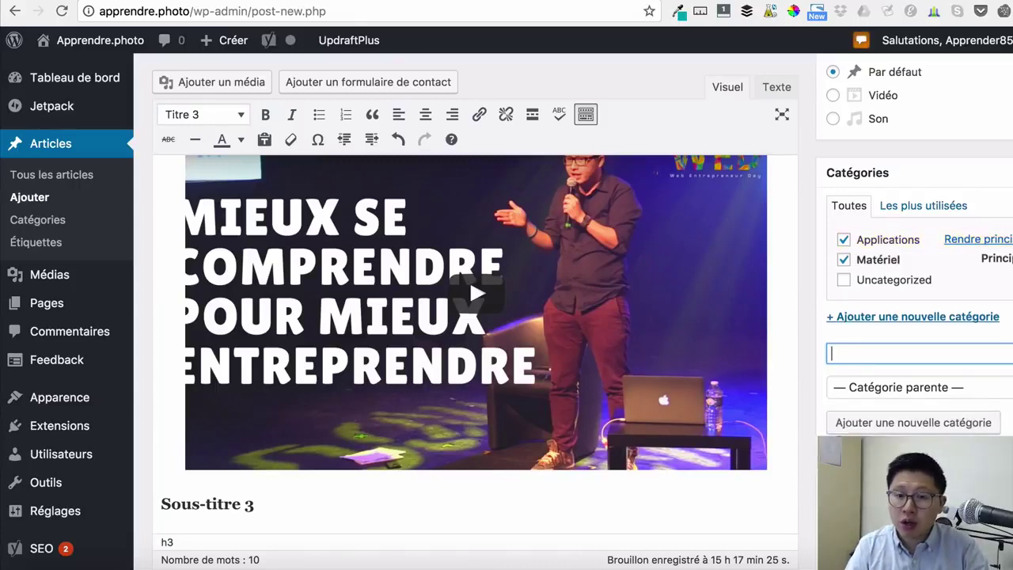
text(Interview)
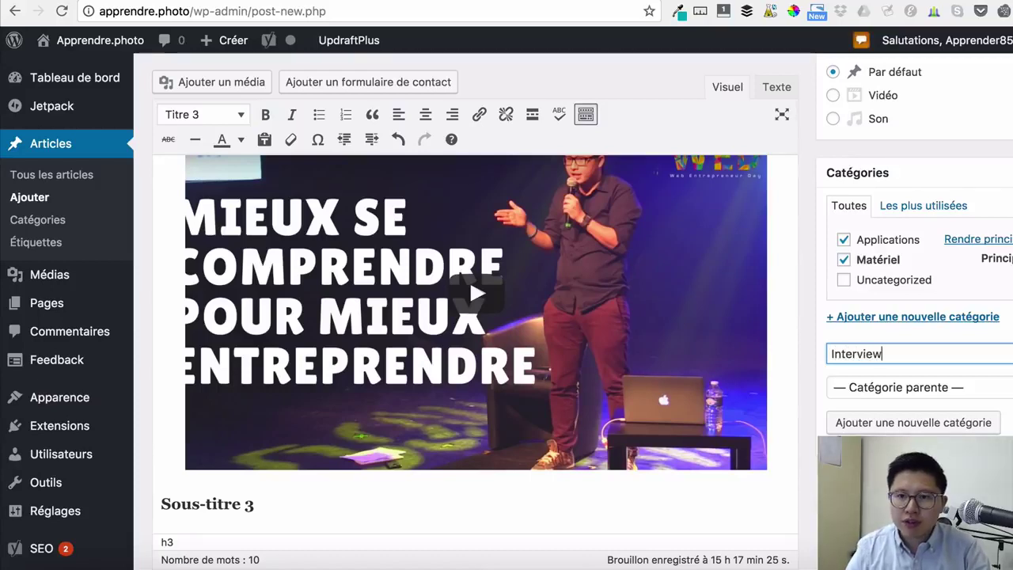
click(905, 422)
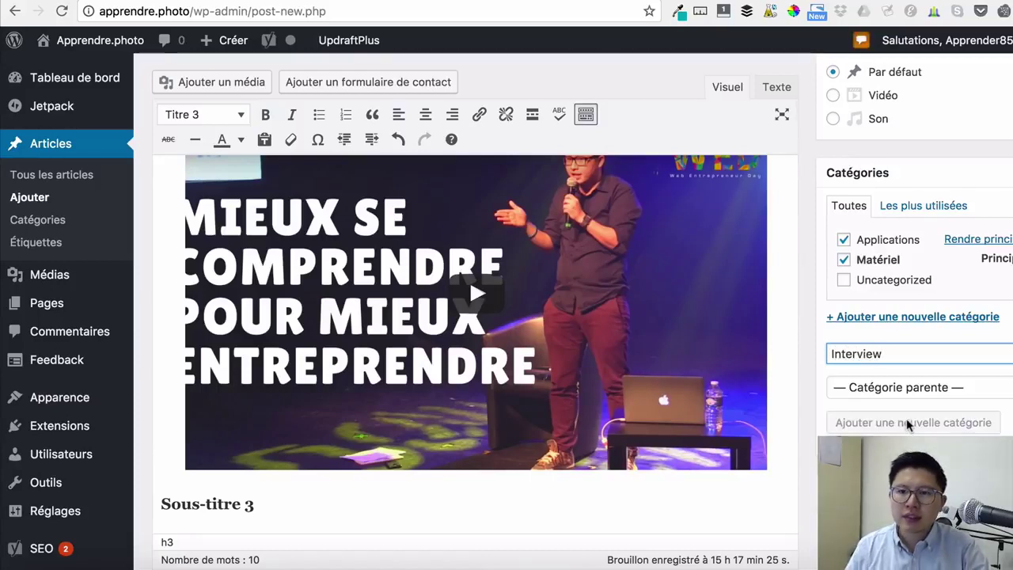
scroll(920, 297, down, 2)
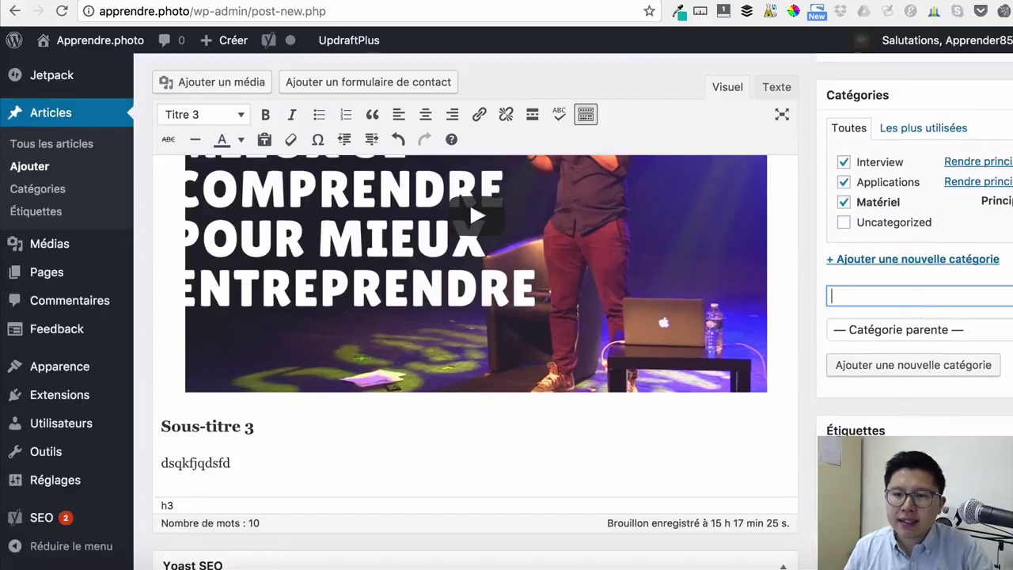
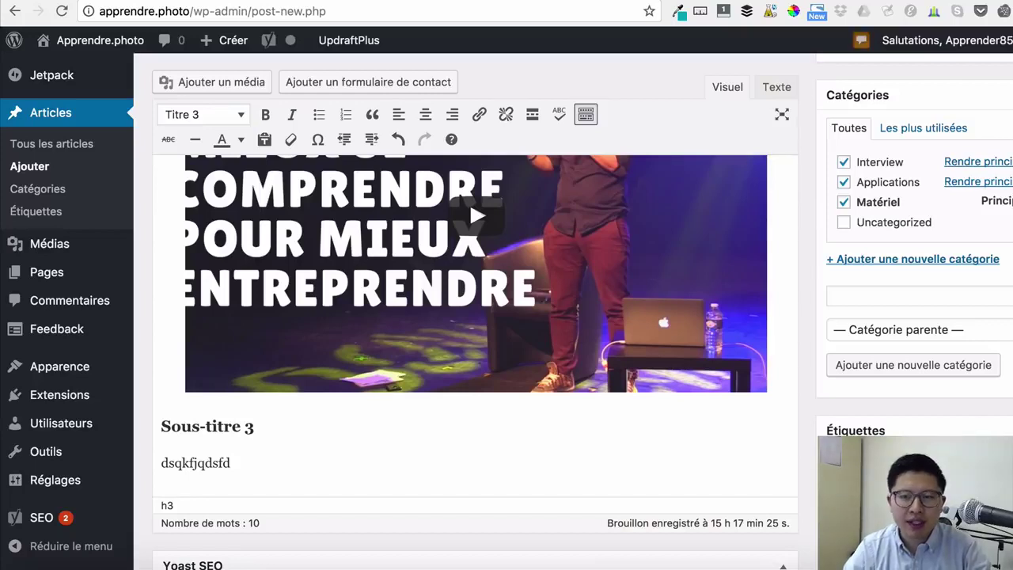
scroll(801, 307, down, 4)
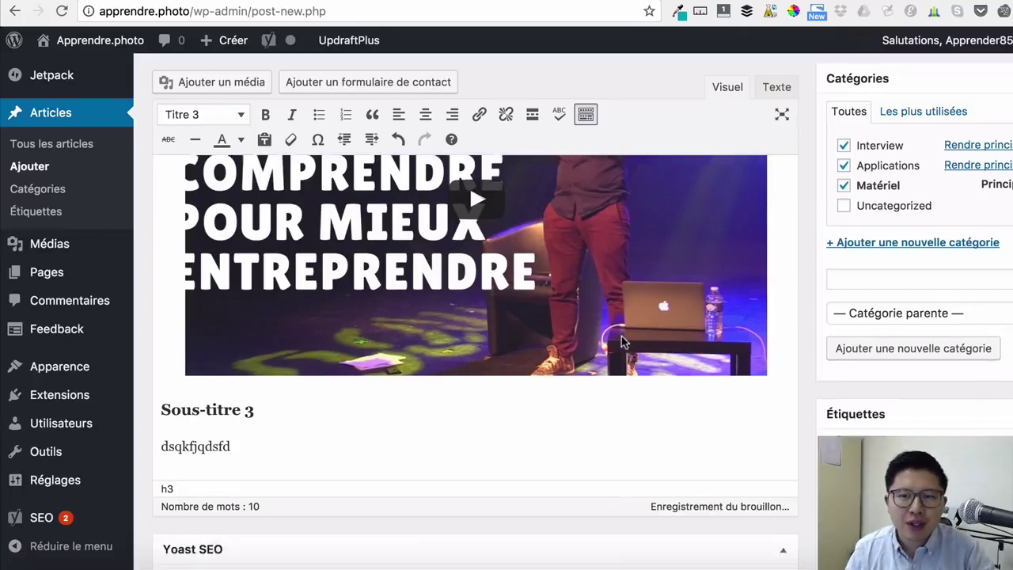
- Set the article's SEO title in Yoast SEO to "Achetez un iPhone pas cher !"
scroll(537, 323, up, 5)
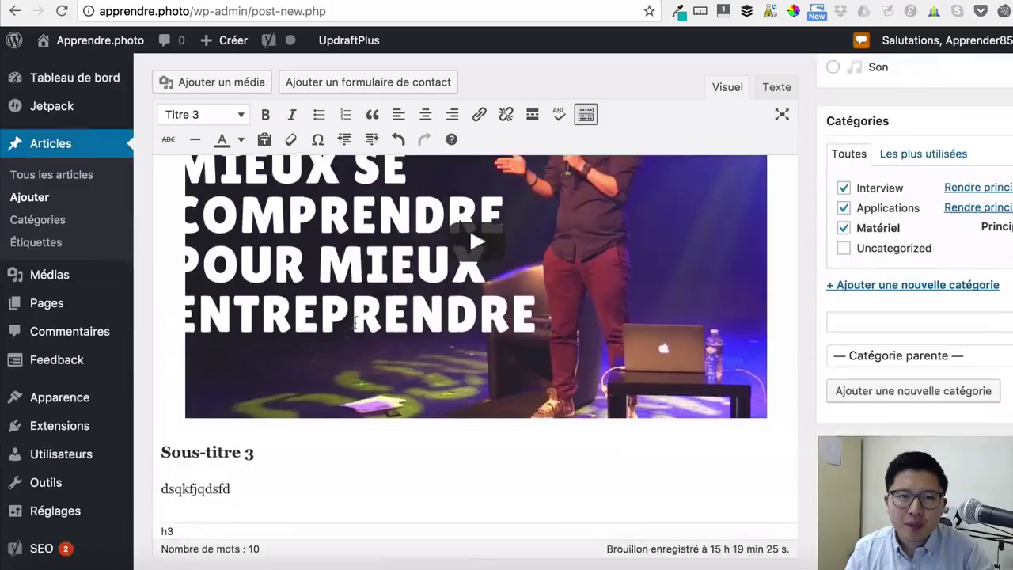
scroll(357, 322, down, 10)
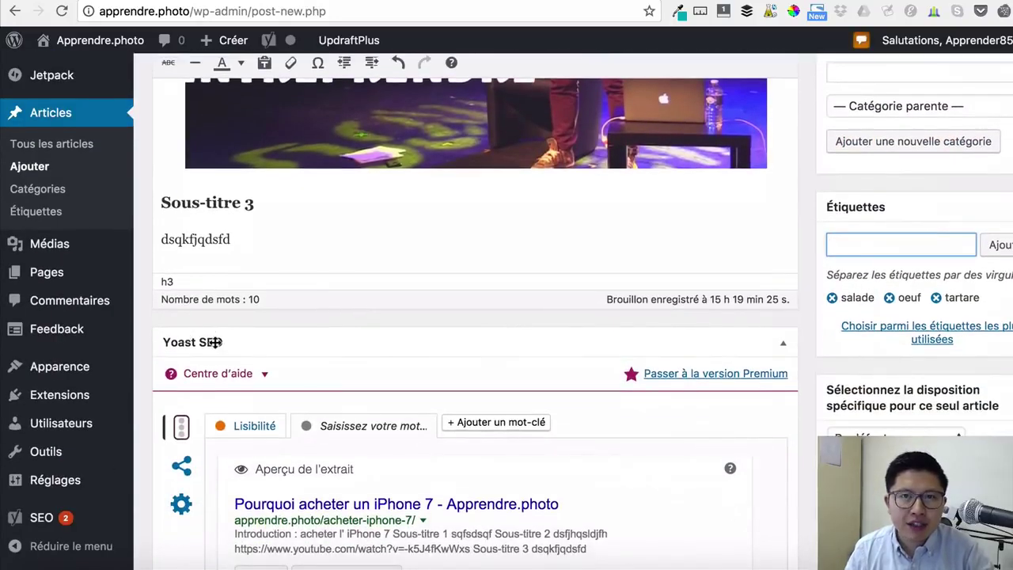
scroll(215, 342, down, 2)
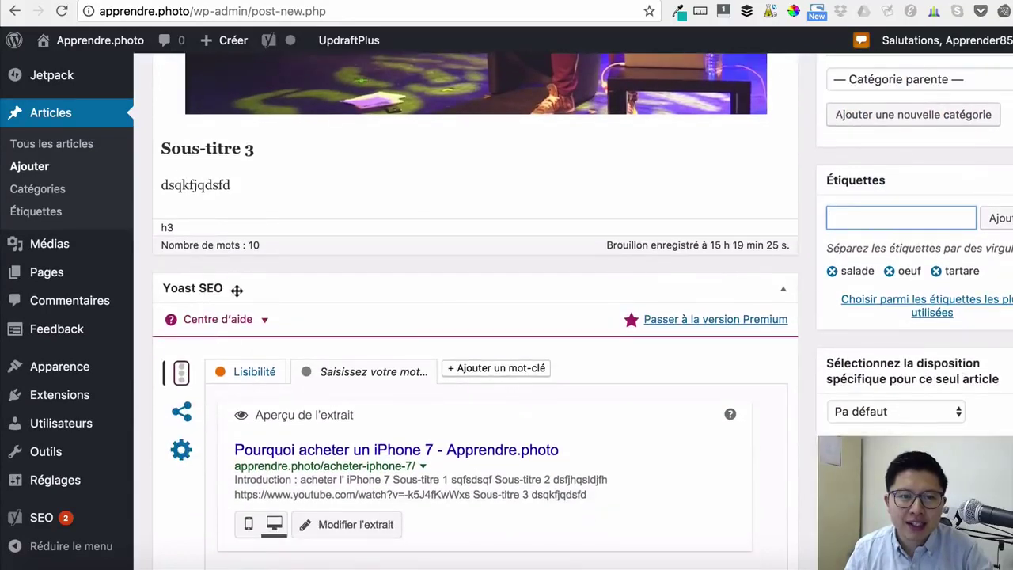
scroll(237, 297, down, 3)
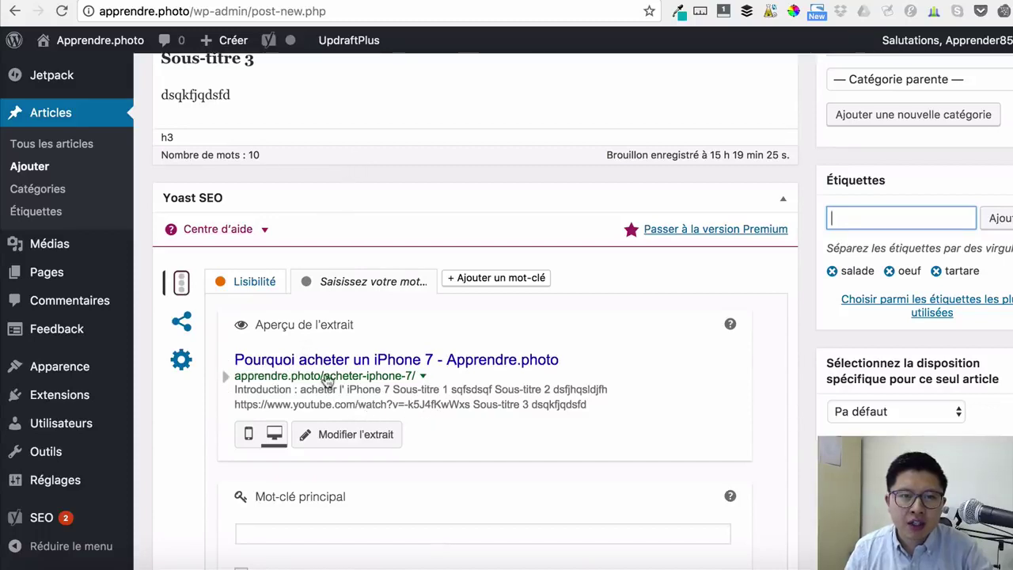
click(330, 368)
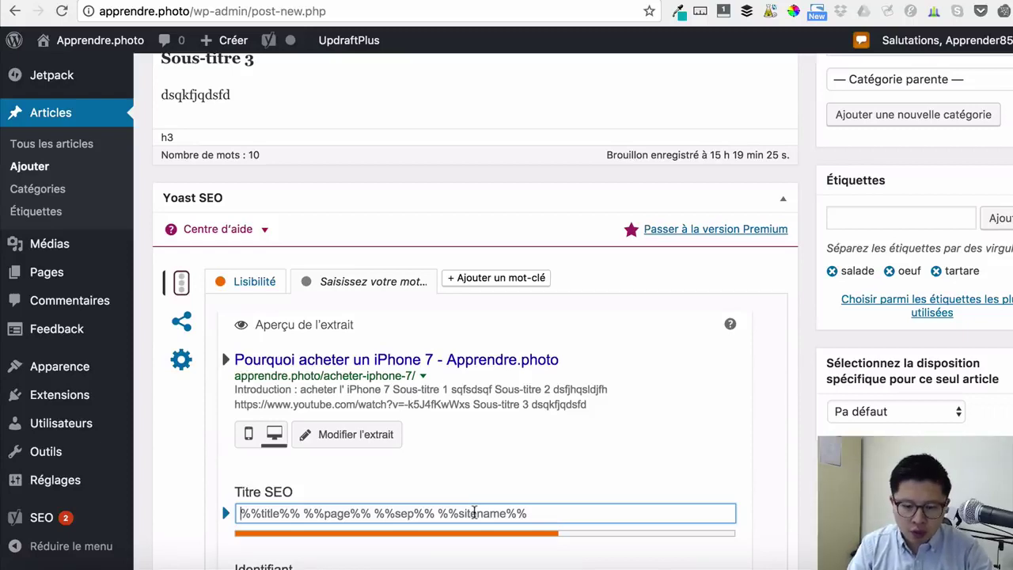
text(Achetez u)
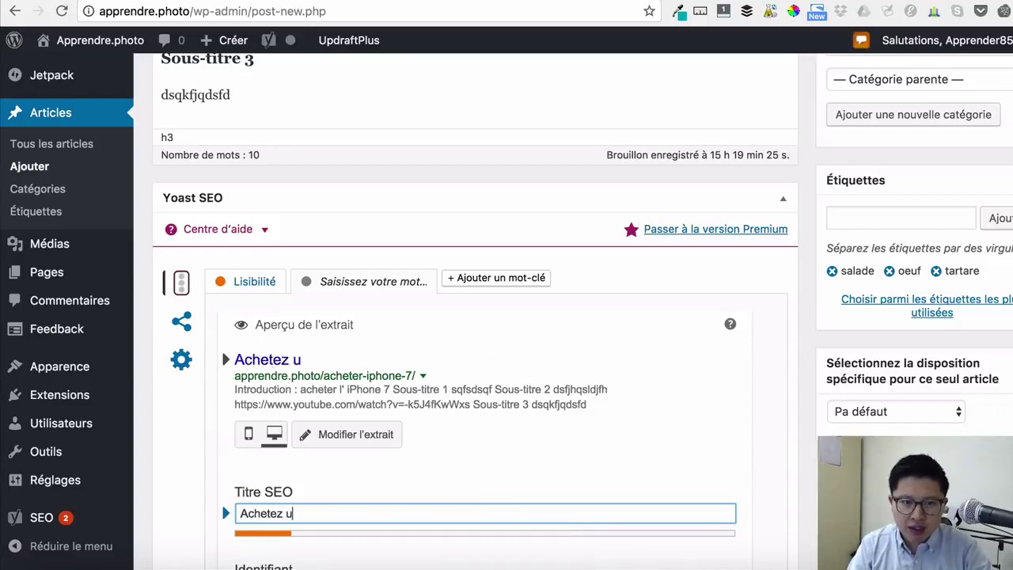
text(n iPhone !)
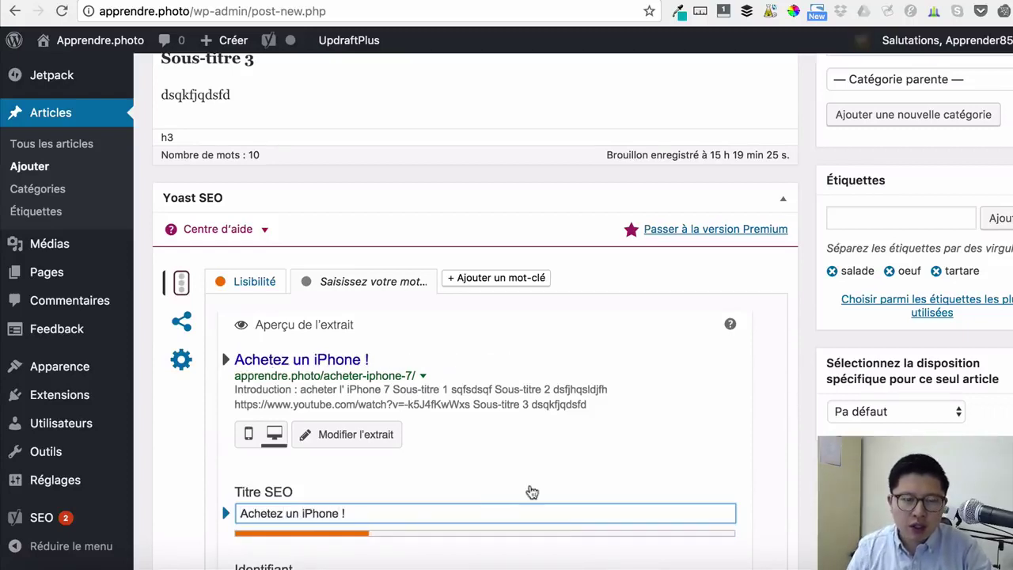
key(BackSpace)
key(BackSpace)
text(pas cher !)
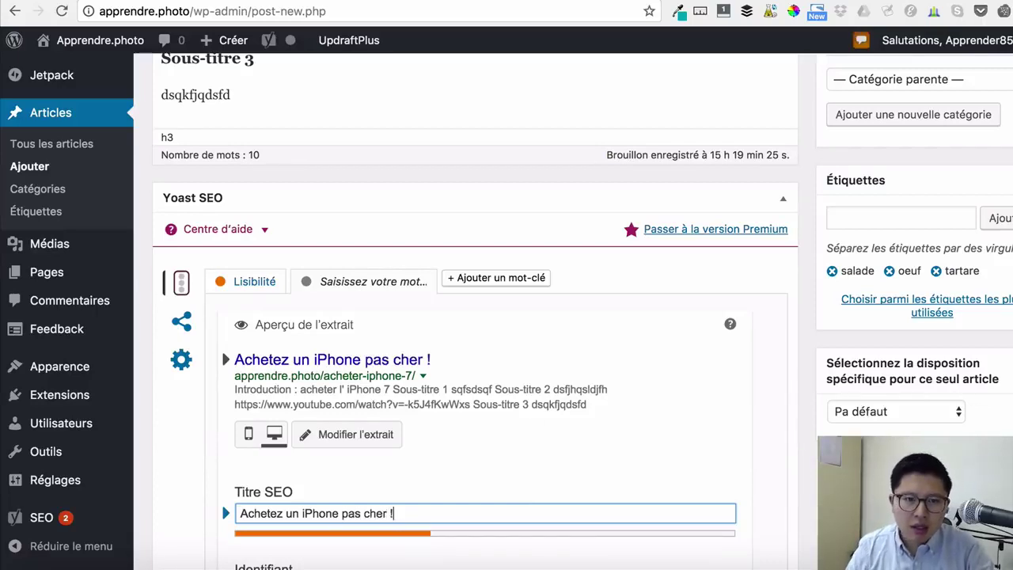
- Fill in the article's Yoast SEO meta description with "Bons plans pour acheter un iPhone pas cher. dsfqsfd"
scroll(531, 412, down, 4)
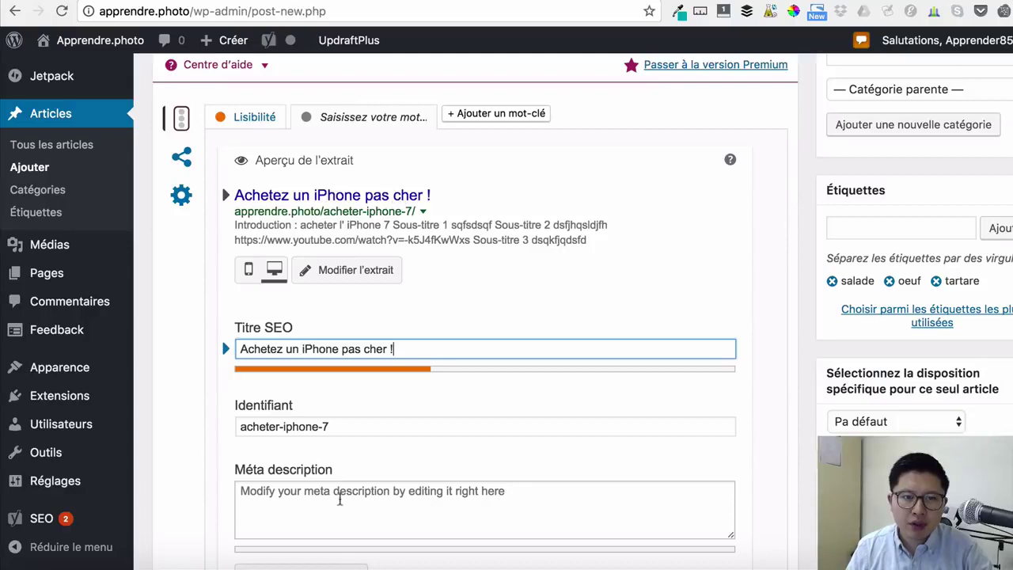
click(373, 497)
text(Bon)
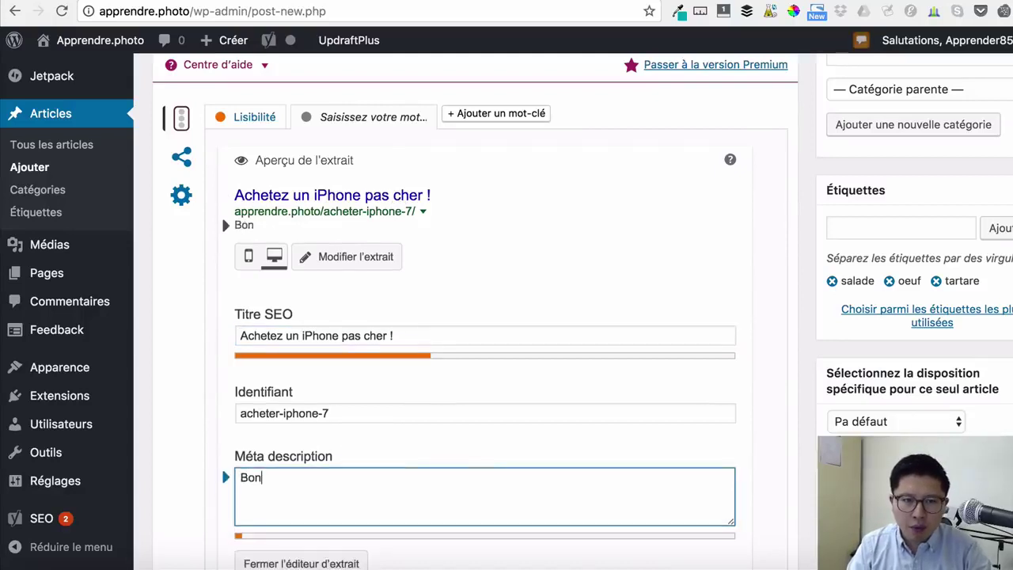
text(s plans pour achet)
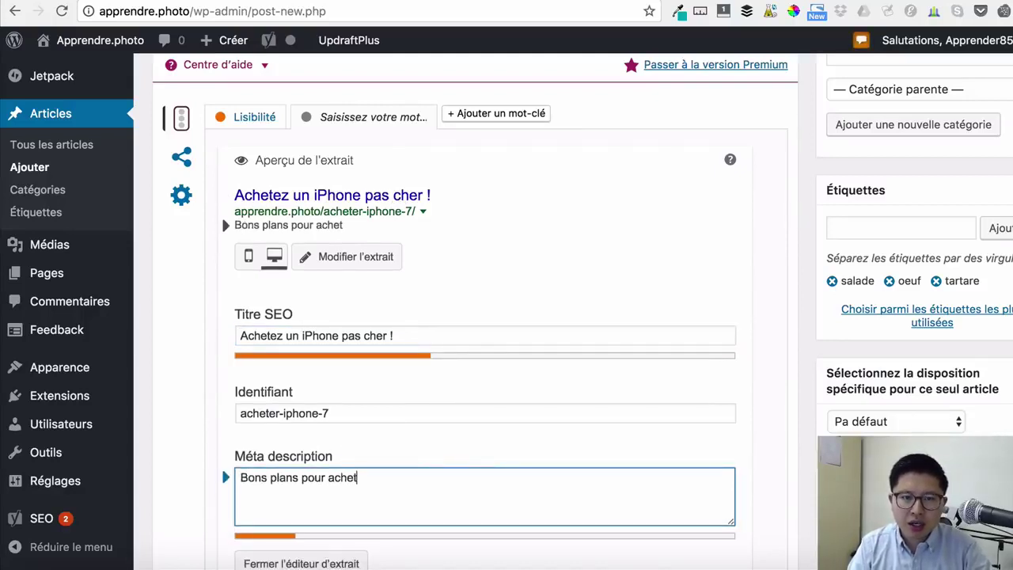
text(er un iPhone pas c)
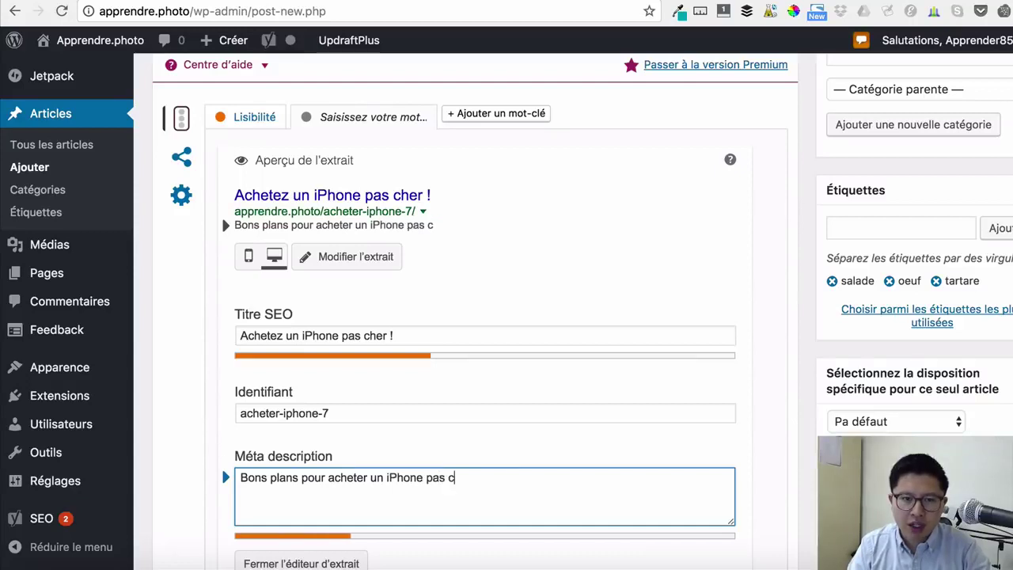
text(her.)
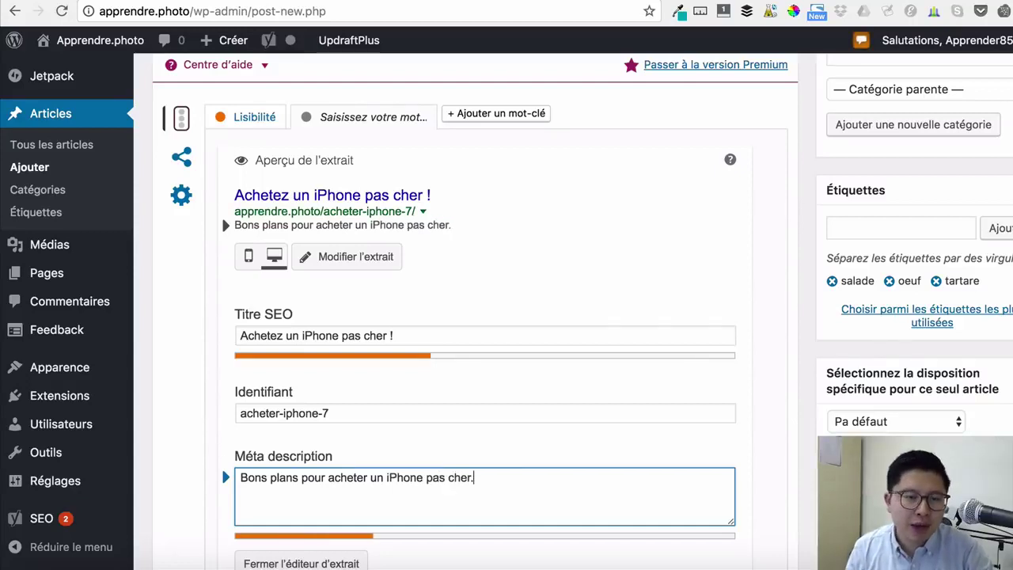
click(183, 405)
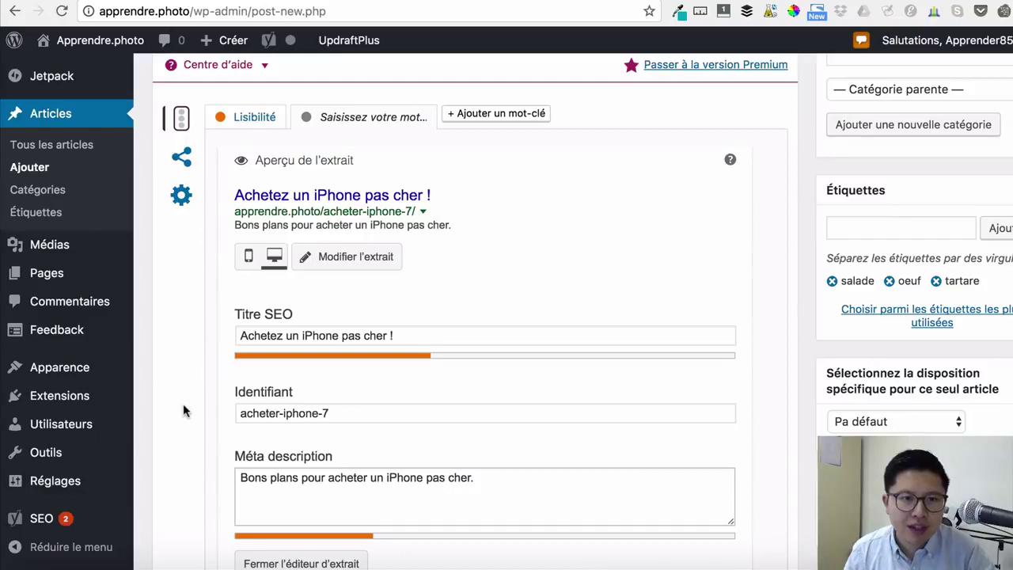
click(535, 482)
text(dsfqsfd)
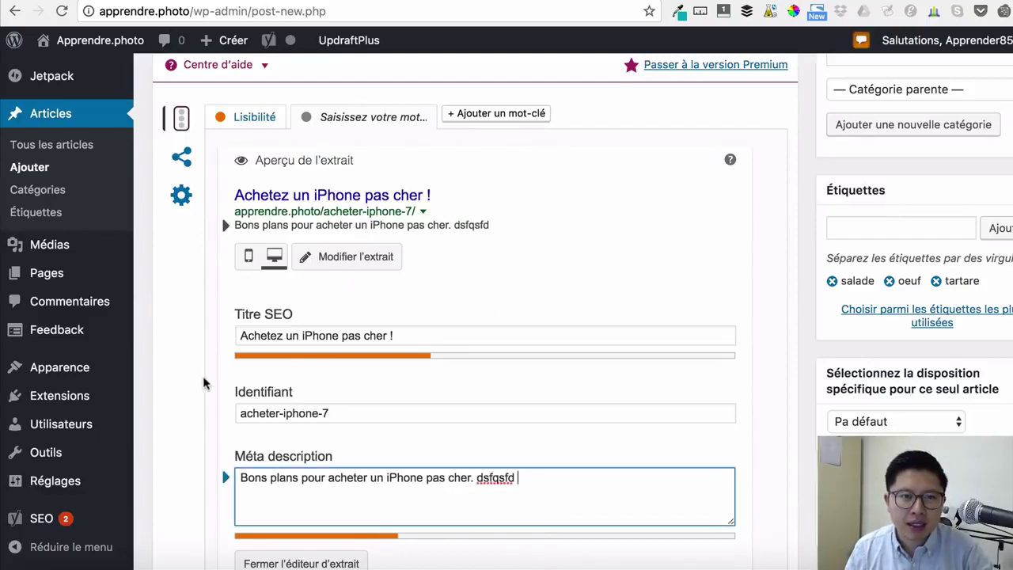
click(176, 384)
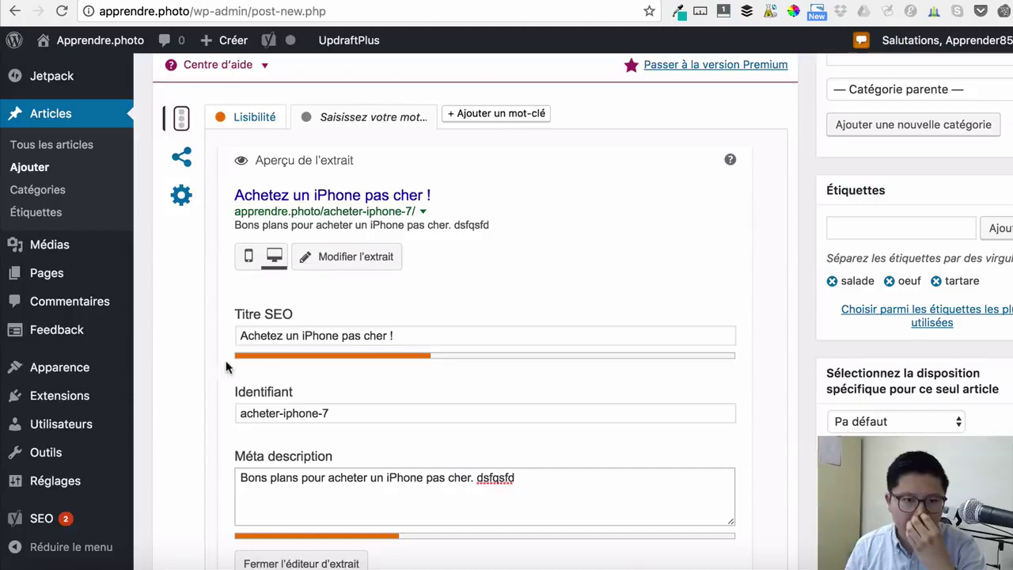
- Open the article's Yoast SEO social sharing settings and examine the Facebook title, description and image fields alongside the article content
scroll(226, 364, down, 3)
scroll(225, 366, up, 3)
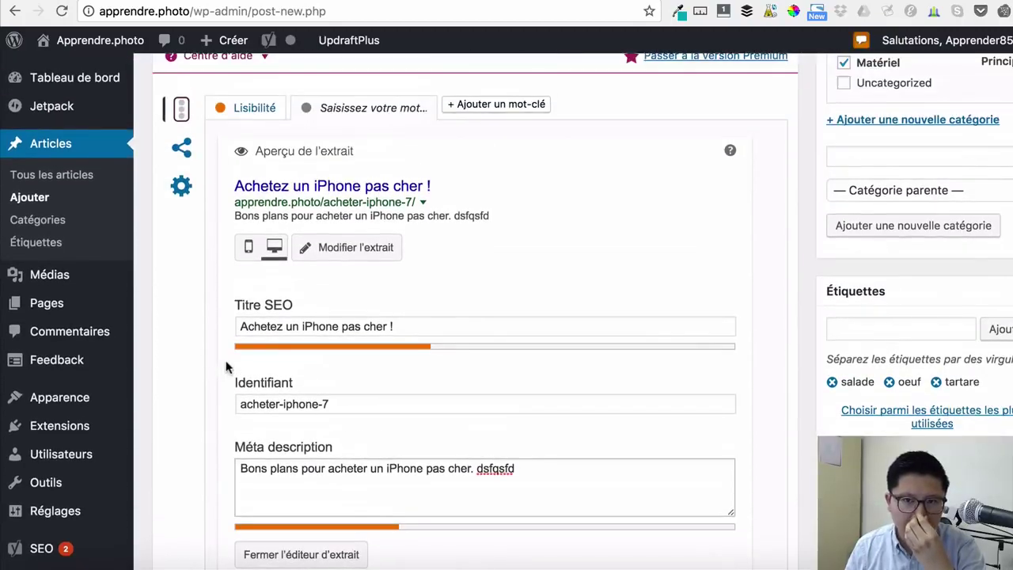
scroll(225, 366, down, 8)
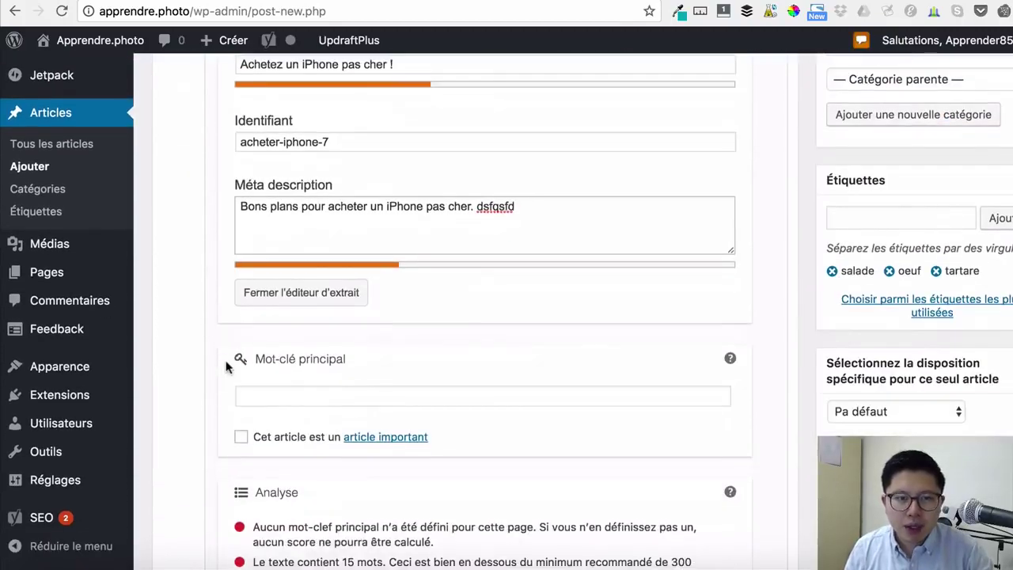
scroll(226, 366, up, 9)
scroll(225, 367, up, 3)
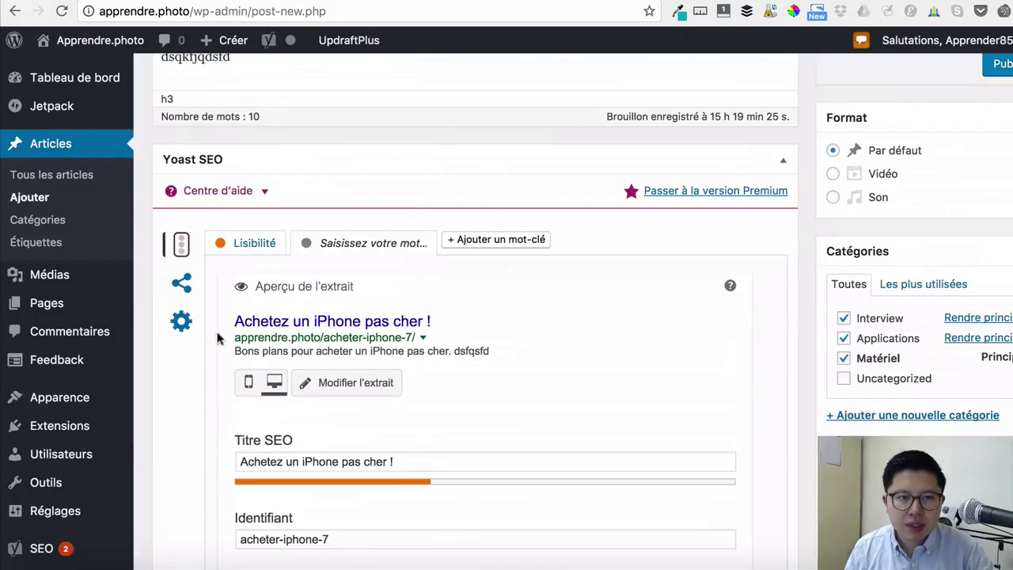
click(182, 283)
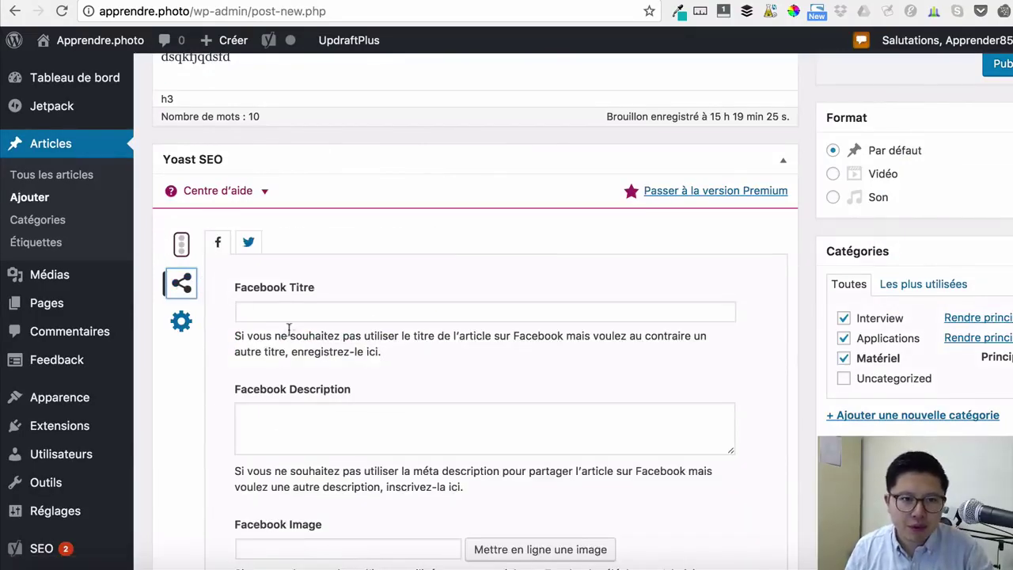
scroll(290, 398, down, 3)
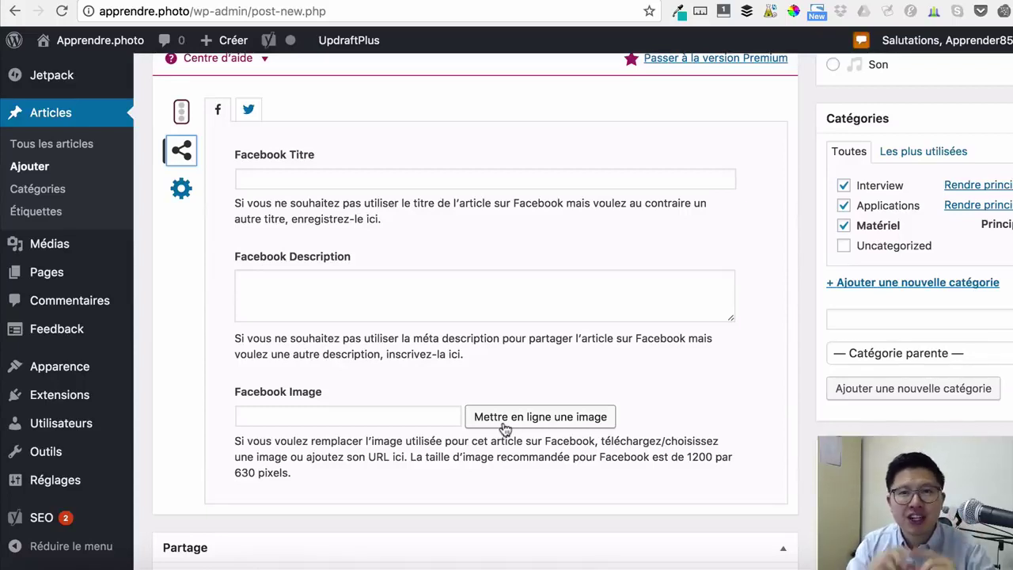
scroll(504, 428, up, 20)
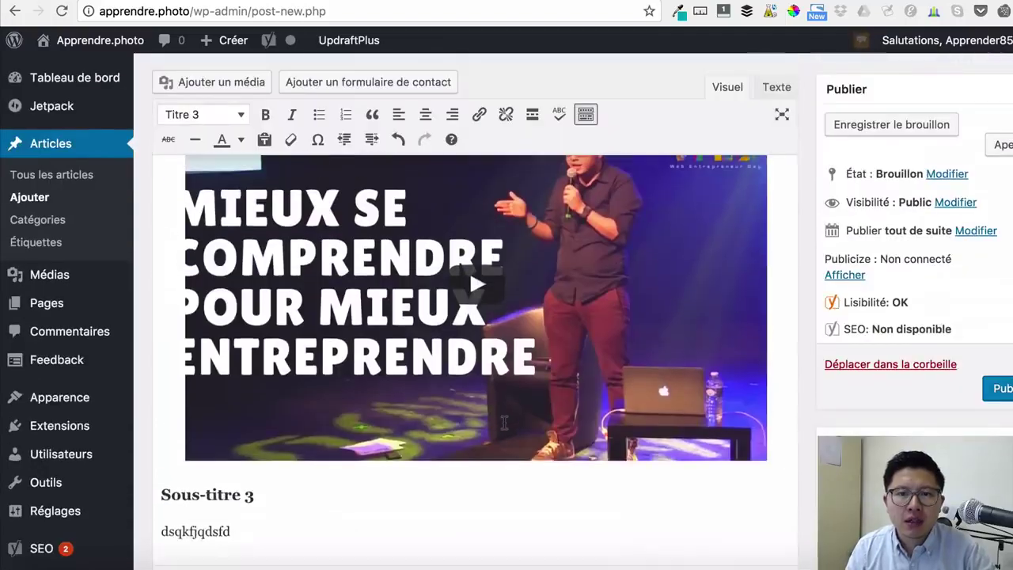
scroll(330, 262, up, 1)
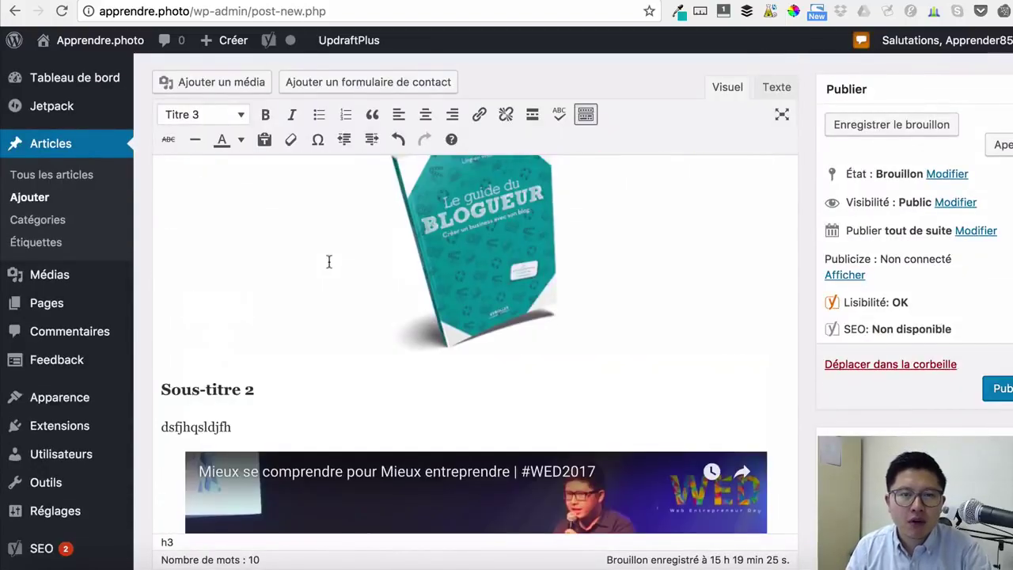
scroll(348, 254, up, 2)
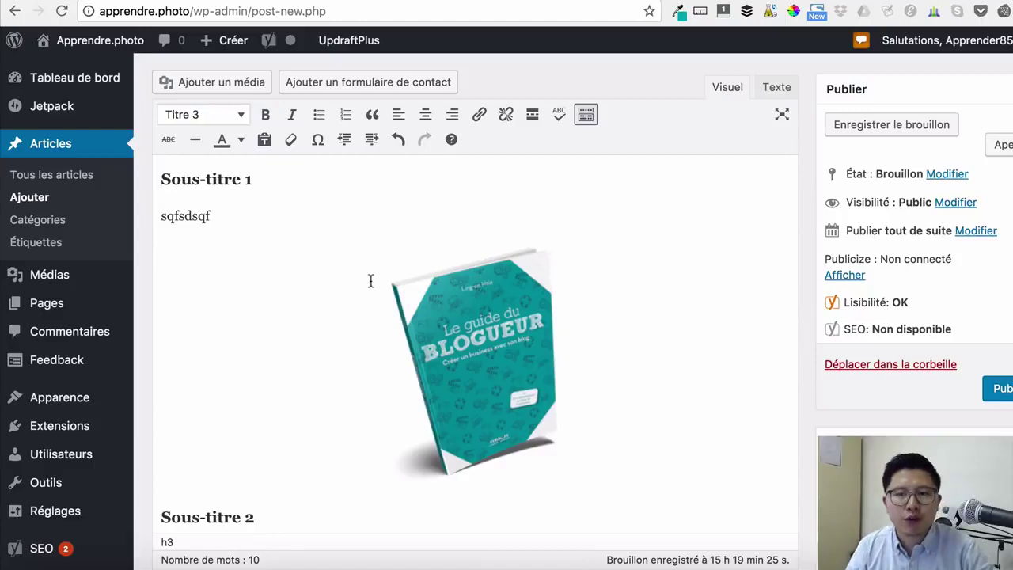
scroll(551, 269, down, 10)
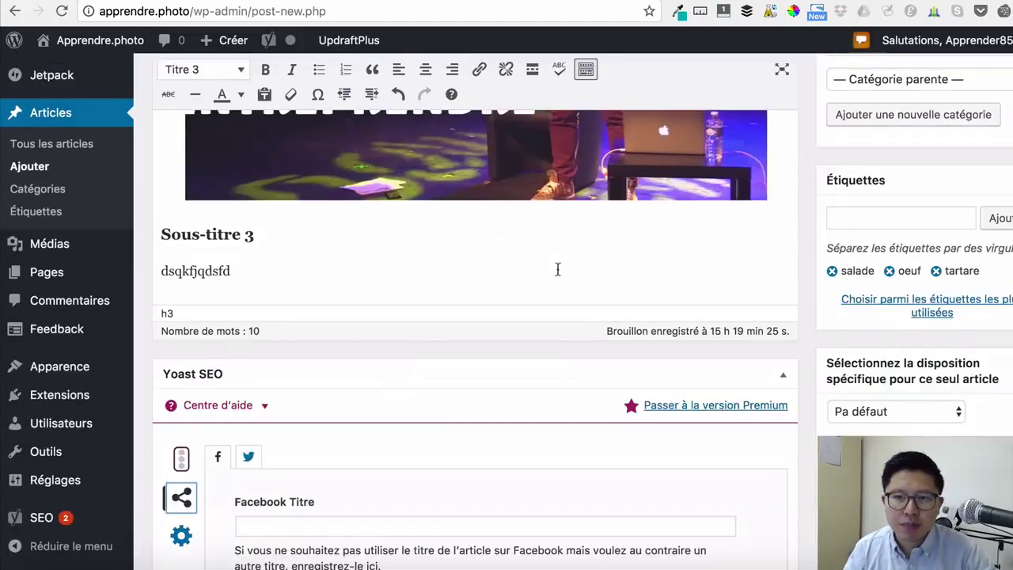
scroll(557, 270, down, 5)
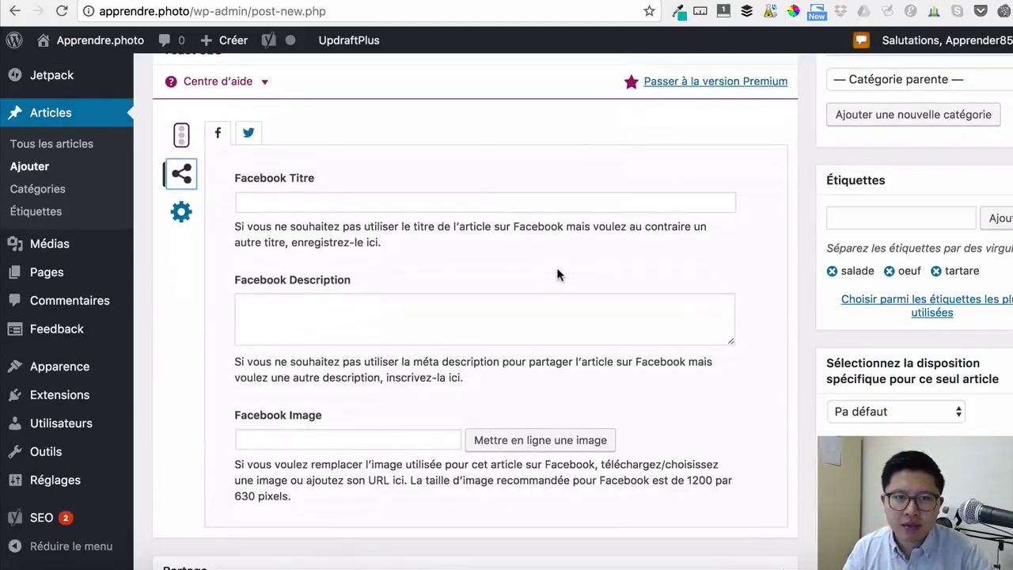
- Preview the article "Pourquoi acheter un iPhone 7" on the site's front end and return to the editor
scroll(557, 274, down, 3)
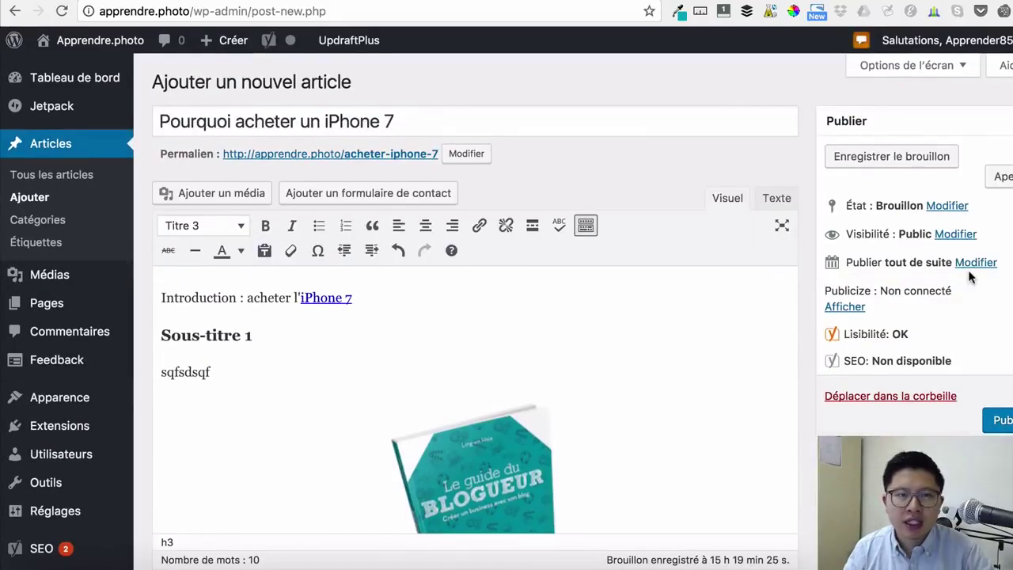
click(1007, 179)
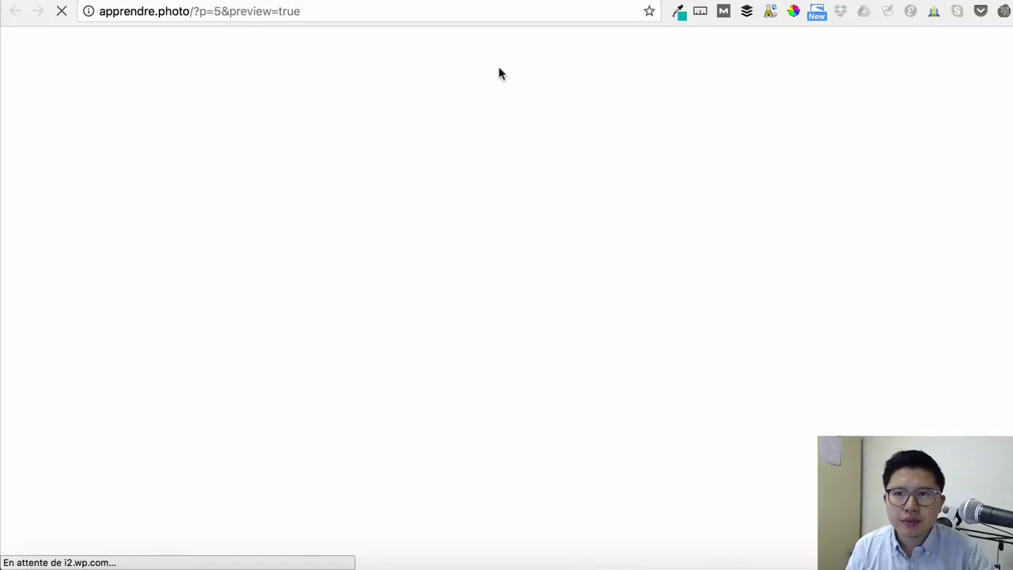
scroll(502, 100, down, 2)
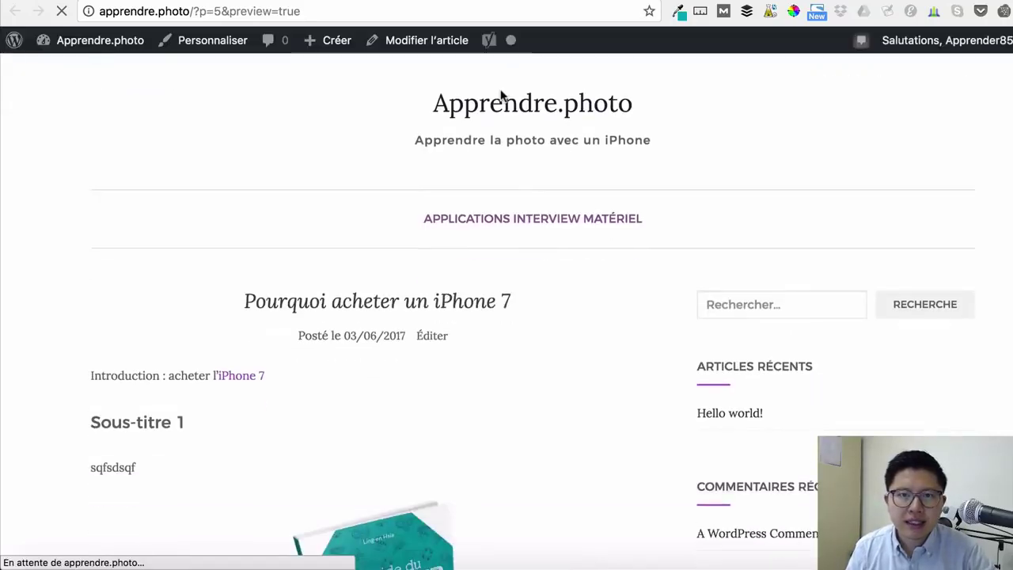
scroll(536, 176, down, 5)
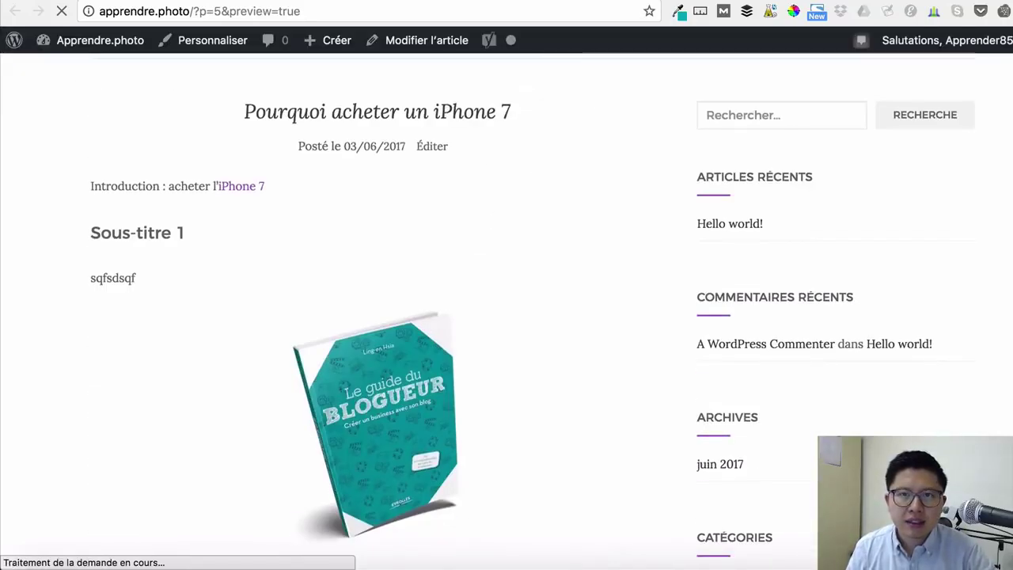
key(super+w)
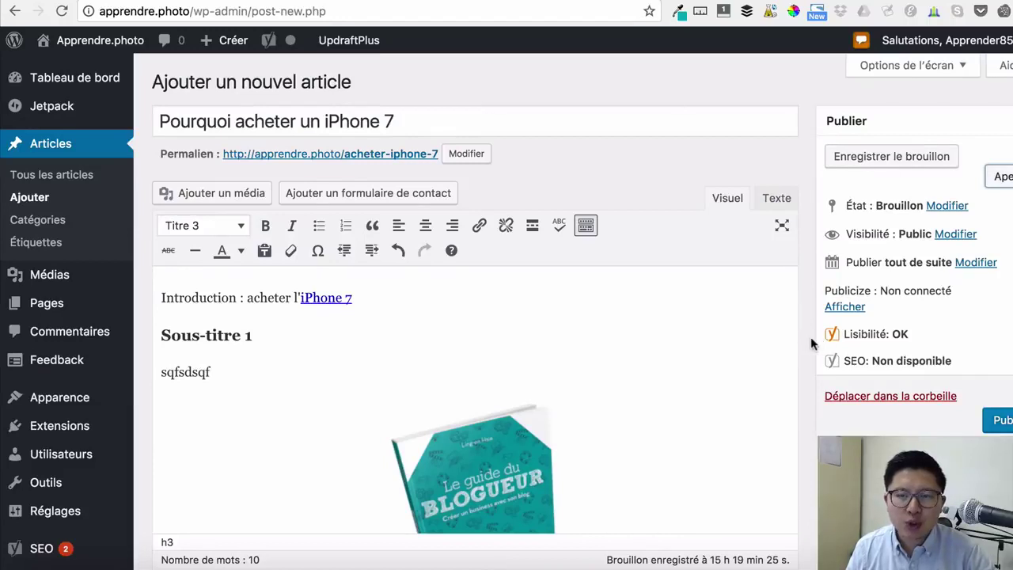
- Publish the iPhone 7 article and look over its preview page, including the sidebar's recent articles and categories
scroll(810, 337, down, 3)
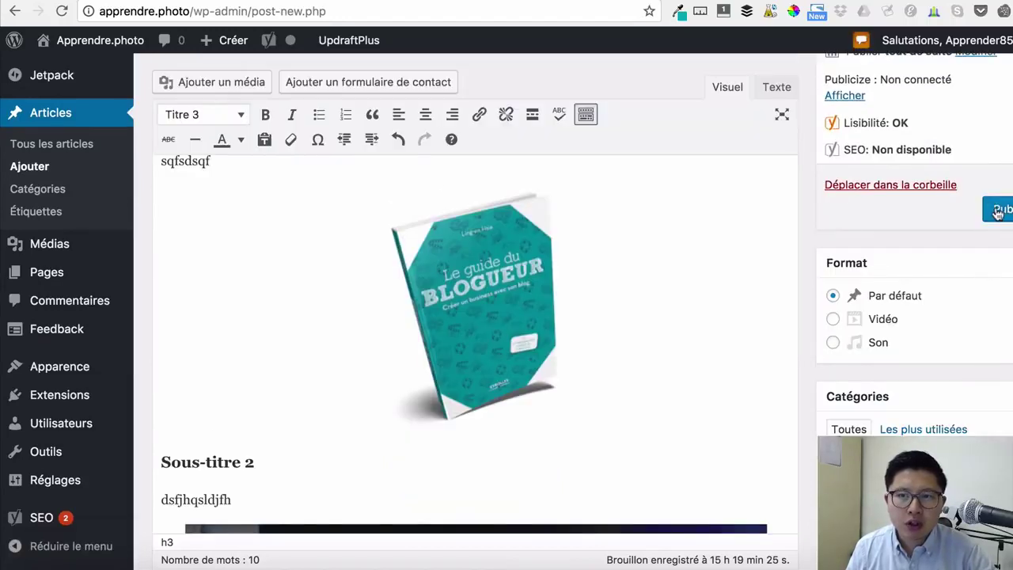
click(998, 211)
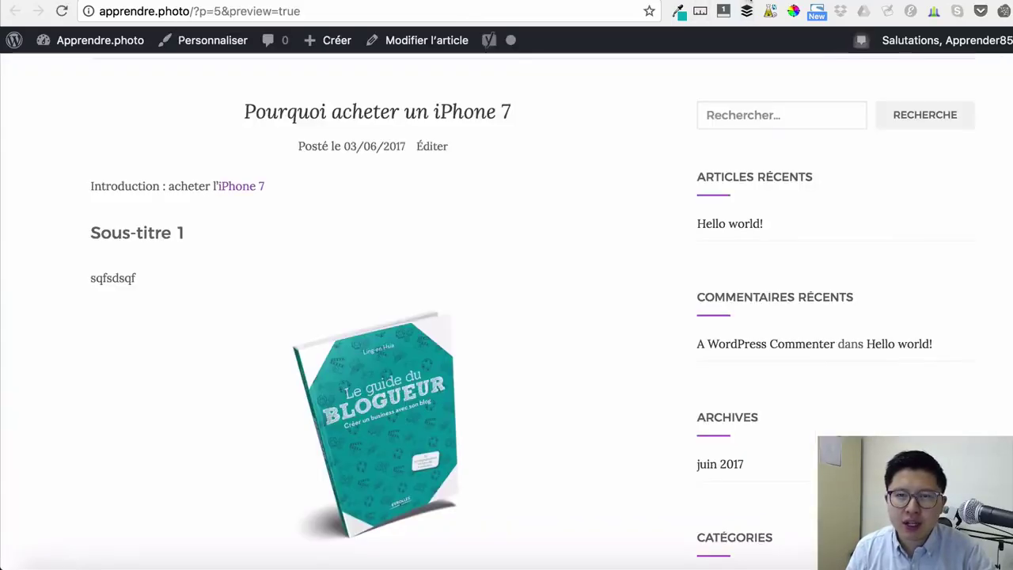
scroll(760, 221, up, 5)
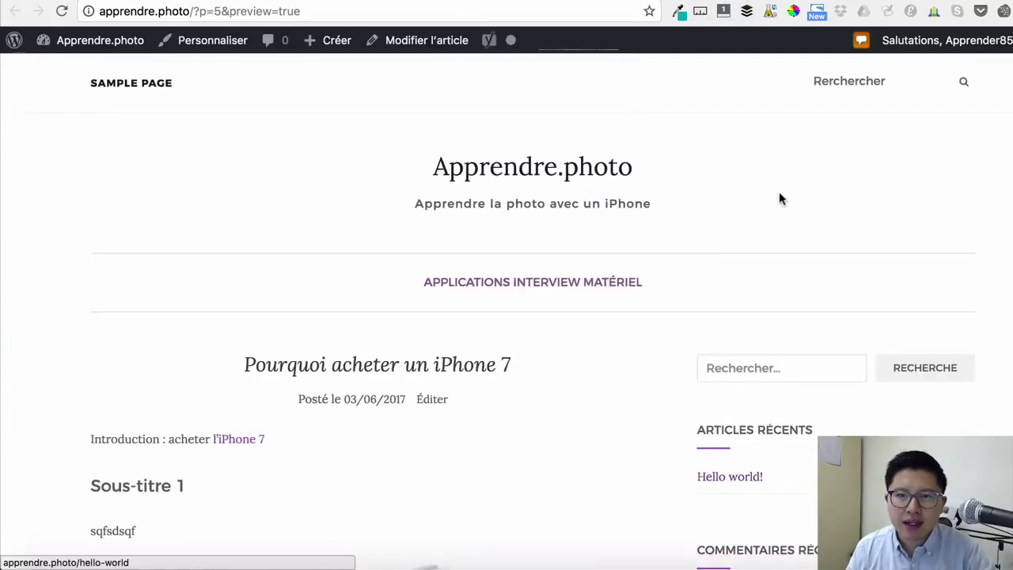
scroll(781, 199, down, 4)
scroll(753, 355, down, 6)
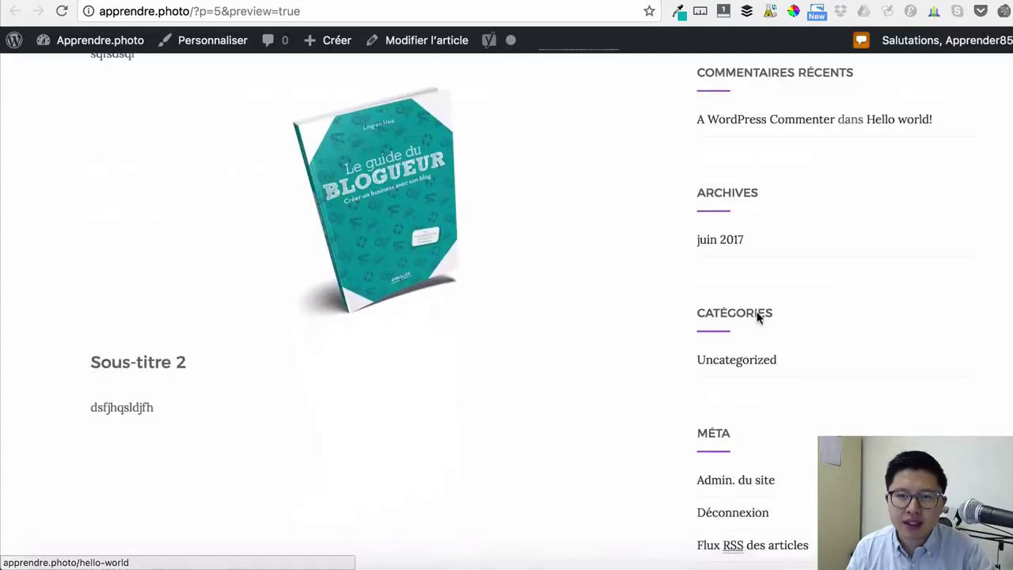
- Close the article preview and open the site's widget management page to look over the Sidebar widgets
key(super+w)
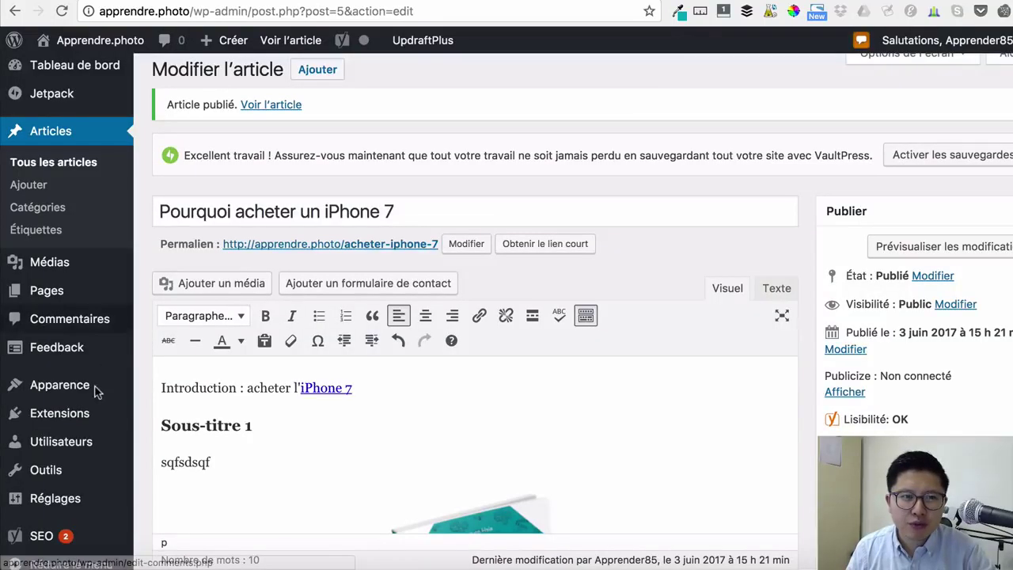
mouse_move(91, 391)
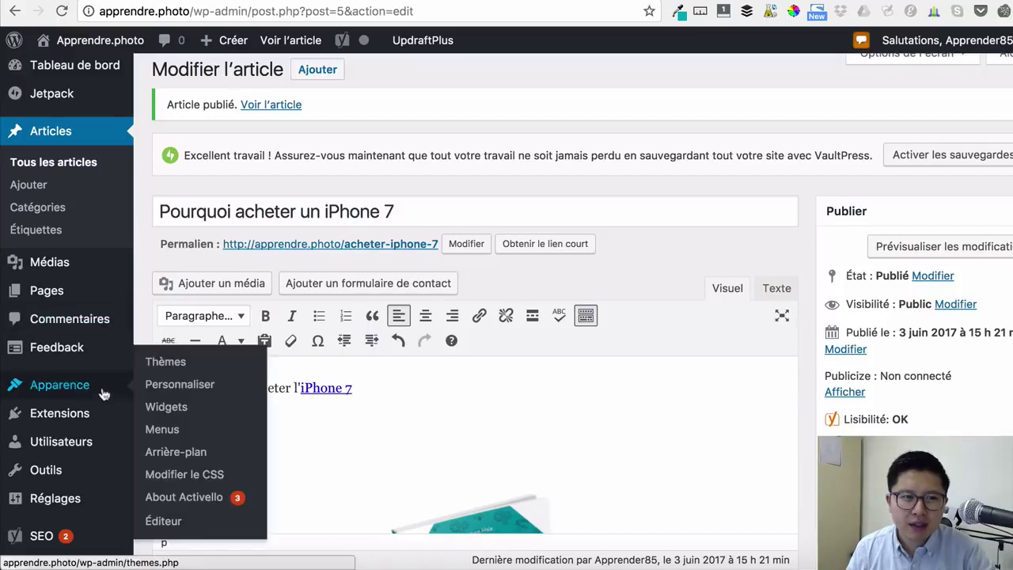
click(153, 412)
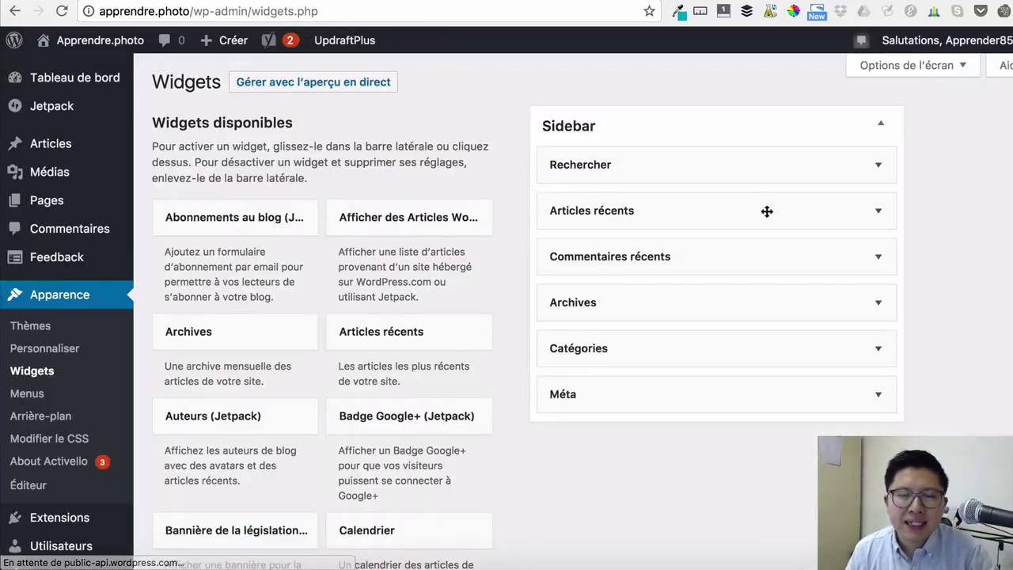
scroll(767, 212, down, 2)
scroll(802, 210, up, 1)
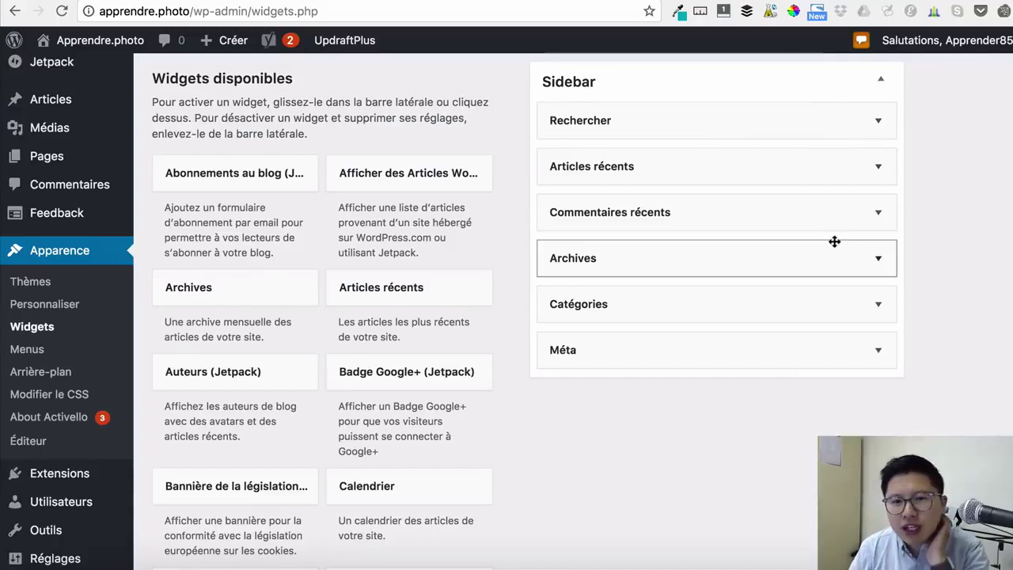
- Add a Texte widget above the Rechercher widget in the Sidebar
scroll(340, 317, down, 5)
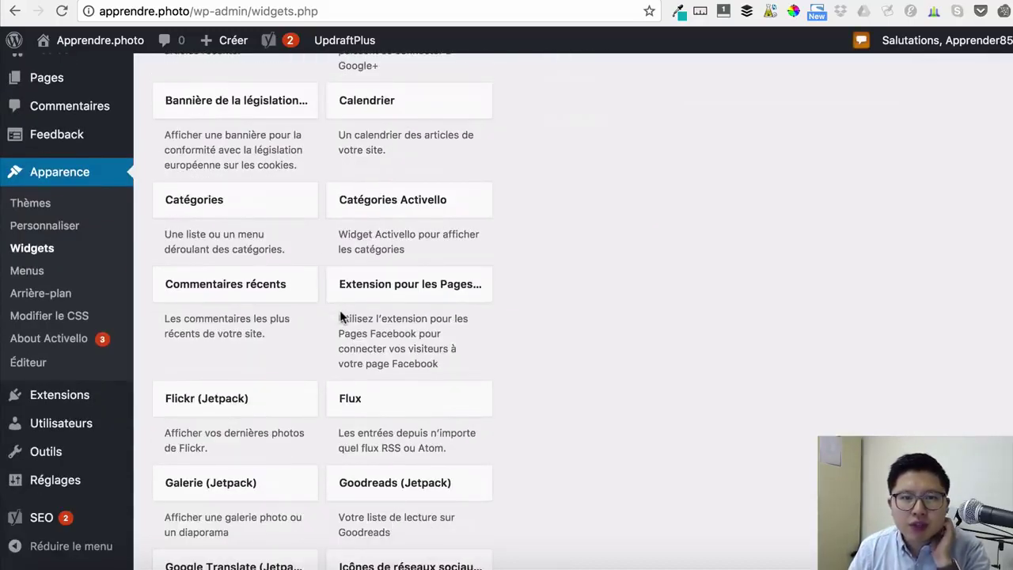
scroll(339, 313, down, 15)
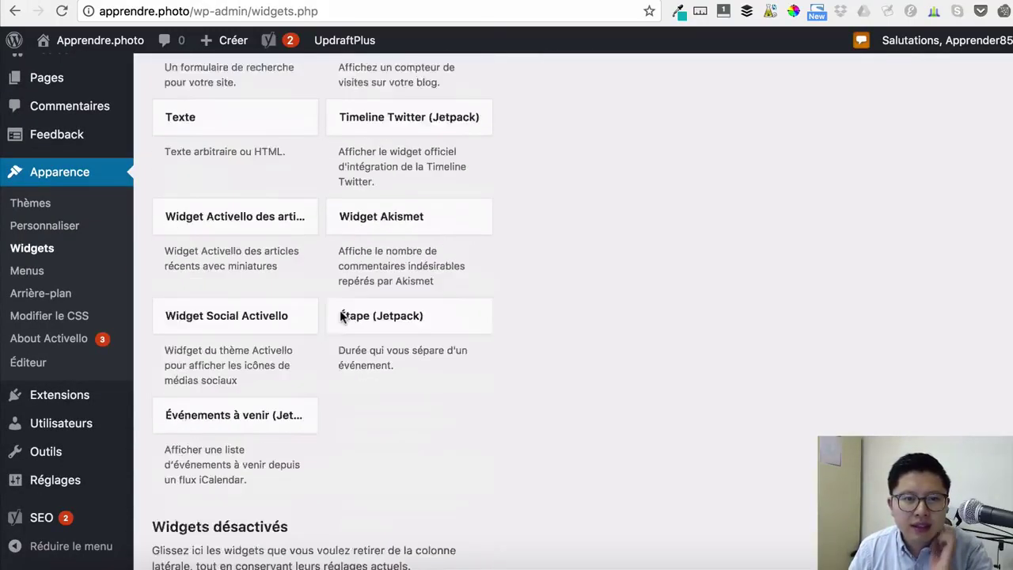
scroll(342, 313, down, 2)
scroll(385, 242, up, 3)
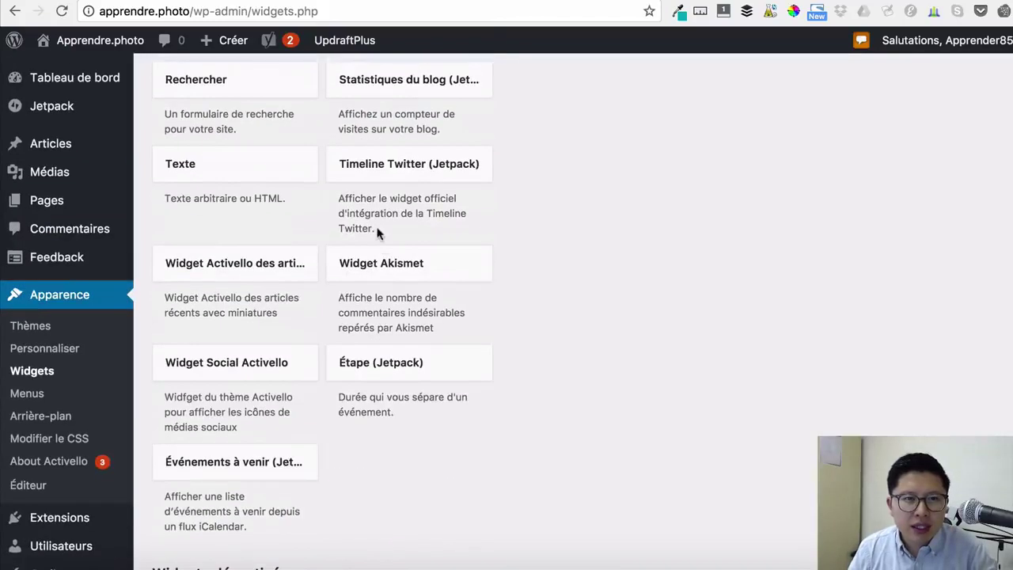
drag(287, 169, 662, 115)
scroll(620, 170, up, 10)
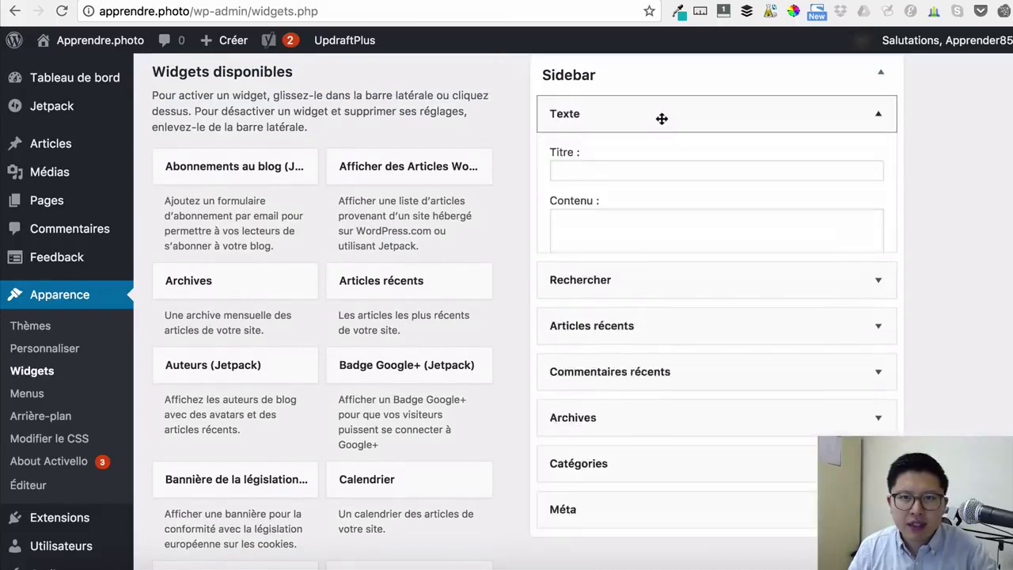
- Enter "Merci de suivre cette vidéo !" as the Texte widget's content and save the widget
click(629, 229)
text(Mer)
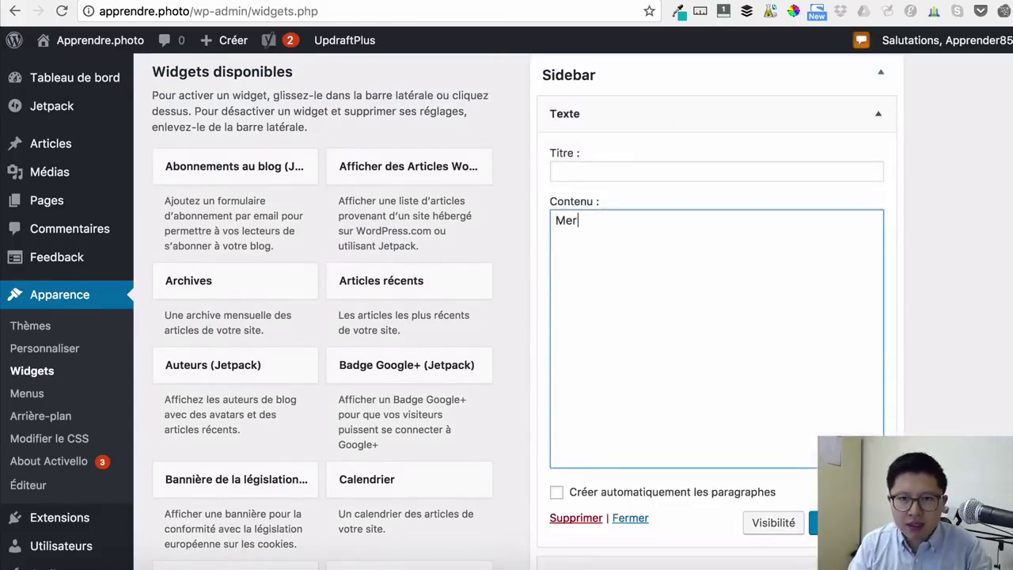
text(ci de suivre cett)
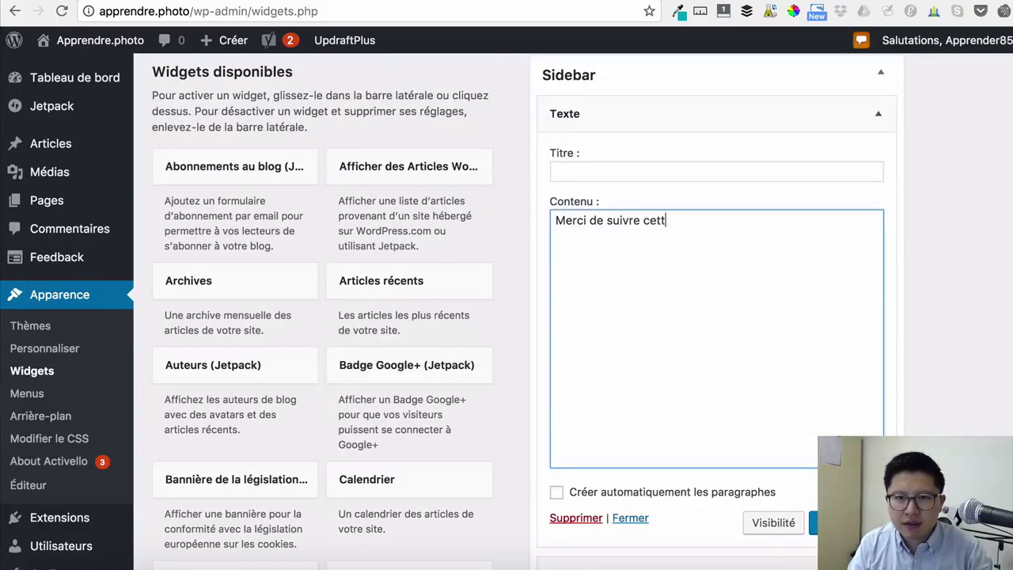
text(e vidéo !)
scroll(713, 261, down, 5)
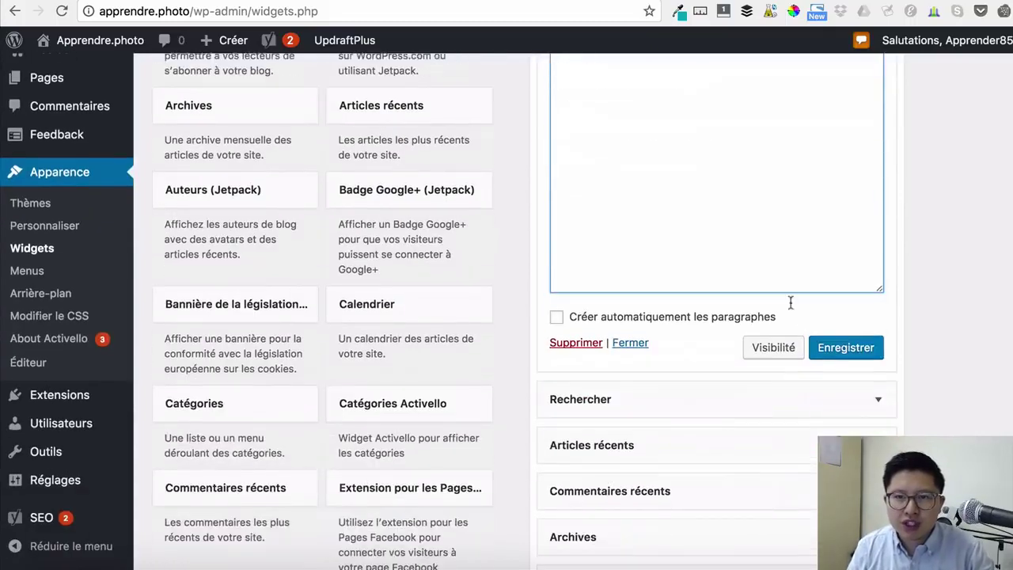
click(834, 346)
- Delete the Commentaires récents widget from the Sidebar and save the Texte widget again
scroll(612, 459, down, 2)
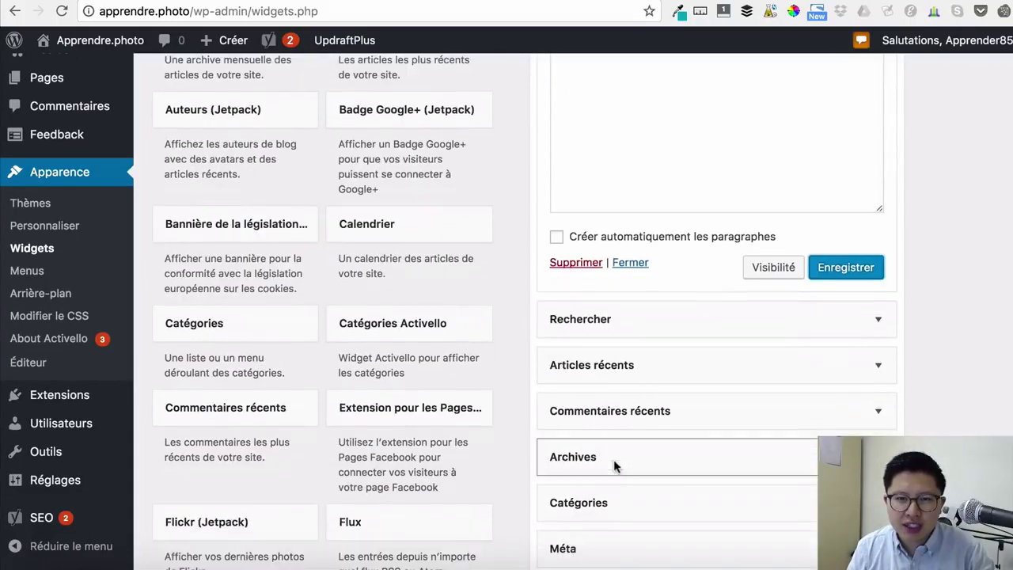
click(880, 412)
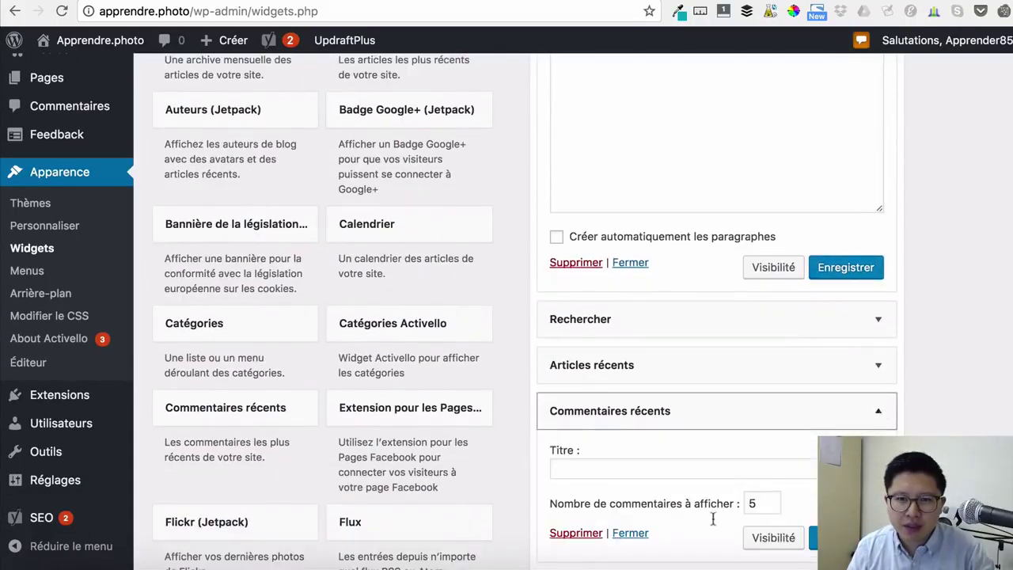
click(576, 534)
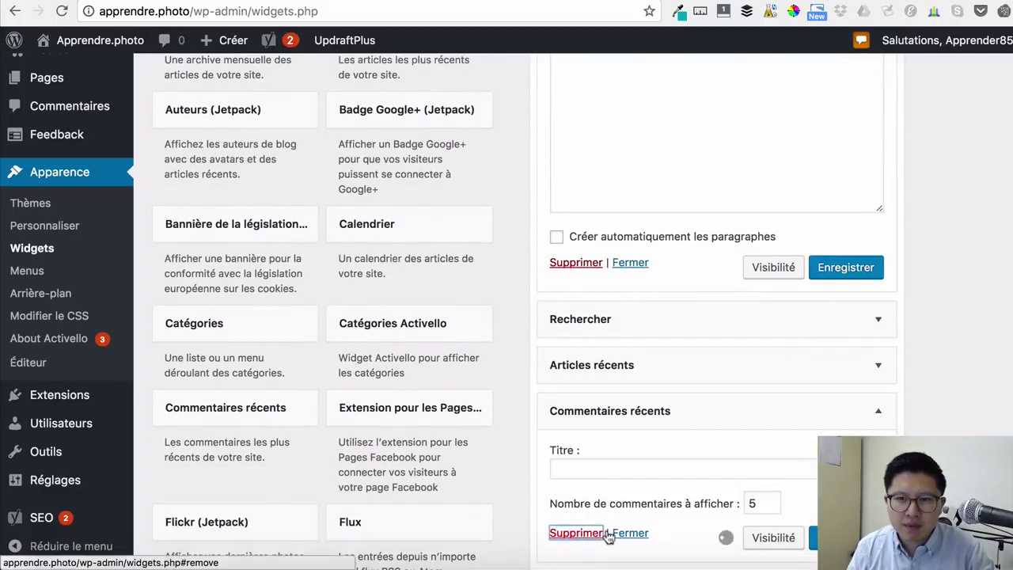
click(845, 269)
- Reload the iPhone 7 article page to check its sidebar, and return to the widget management page
key(ctrl+Tab)
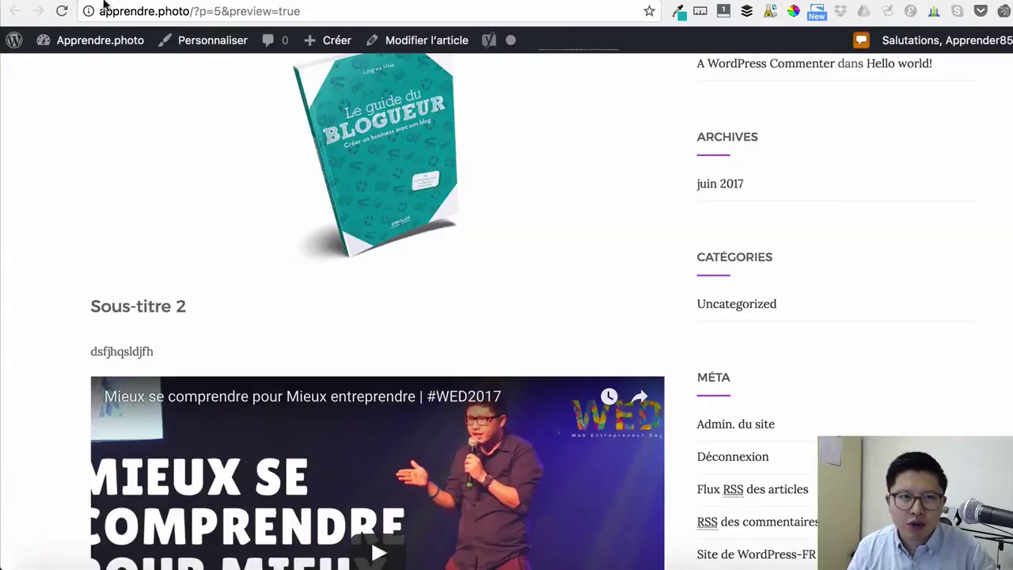
click(61, 12)
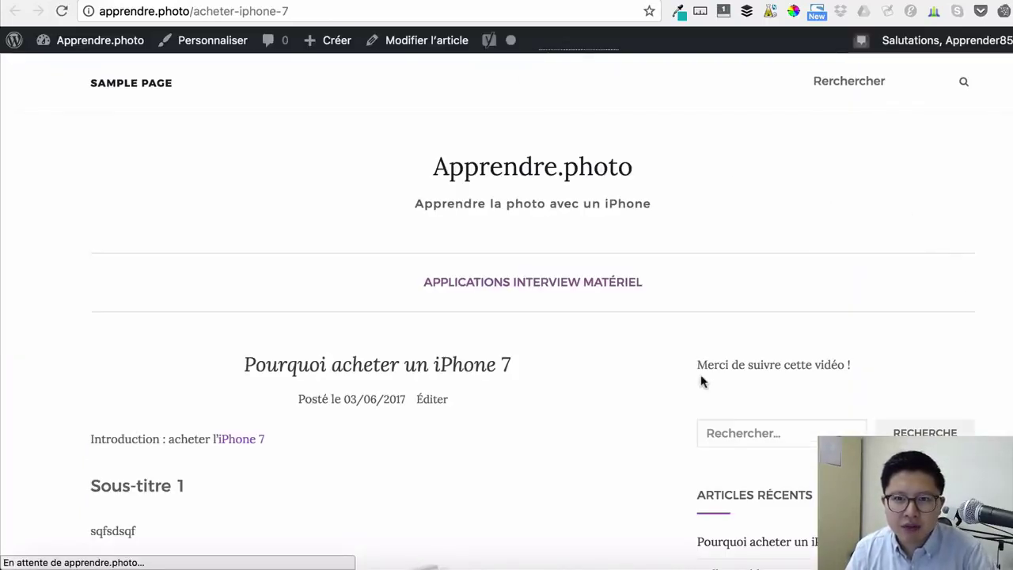
triple_click(860, 362)
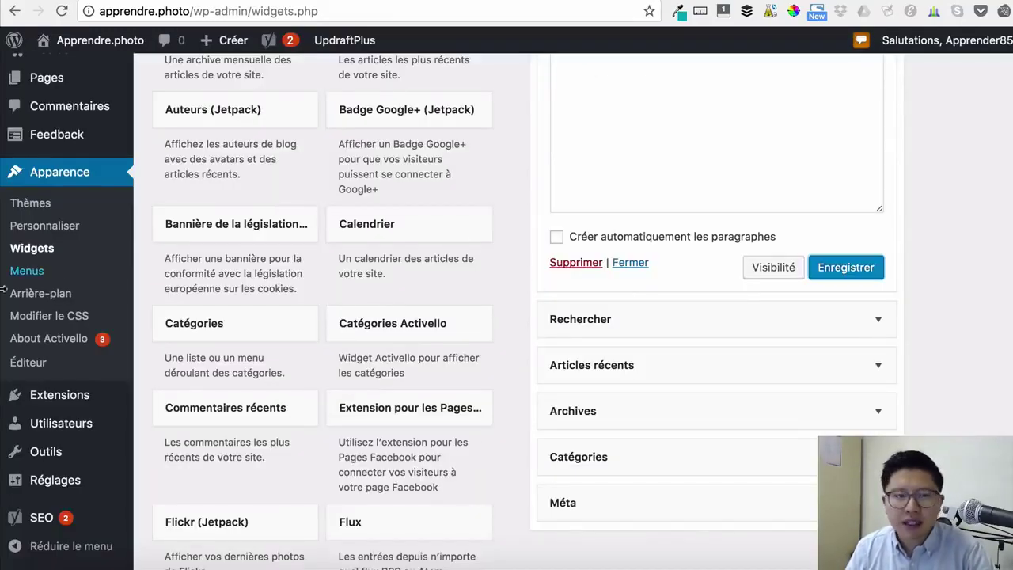
- Open the menu settings in the theme customizer and examine the available menu locations
click(49, 228)
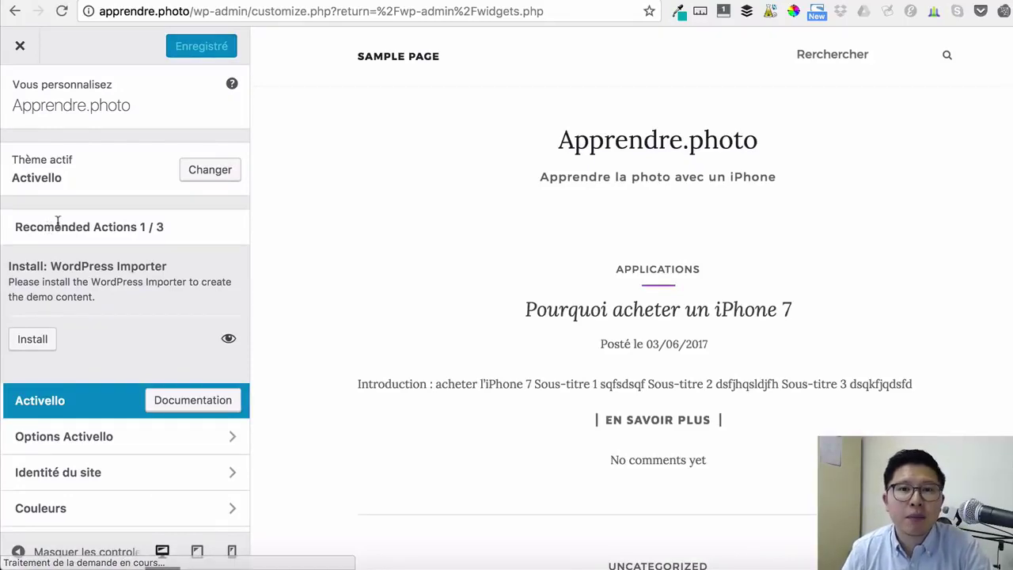
scroll(106, 255, down, 3)
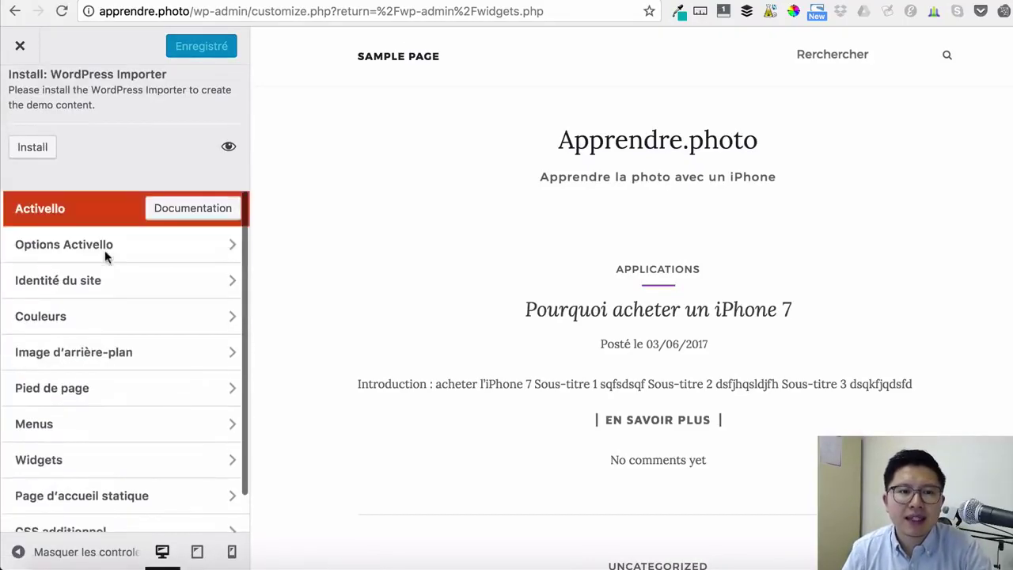
click(59, 384)
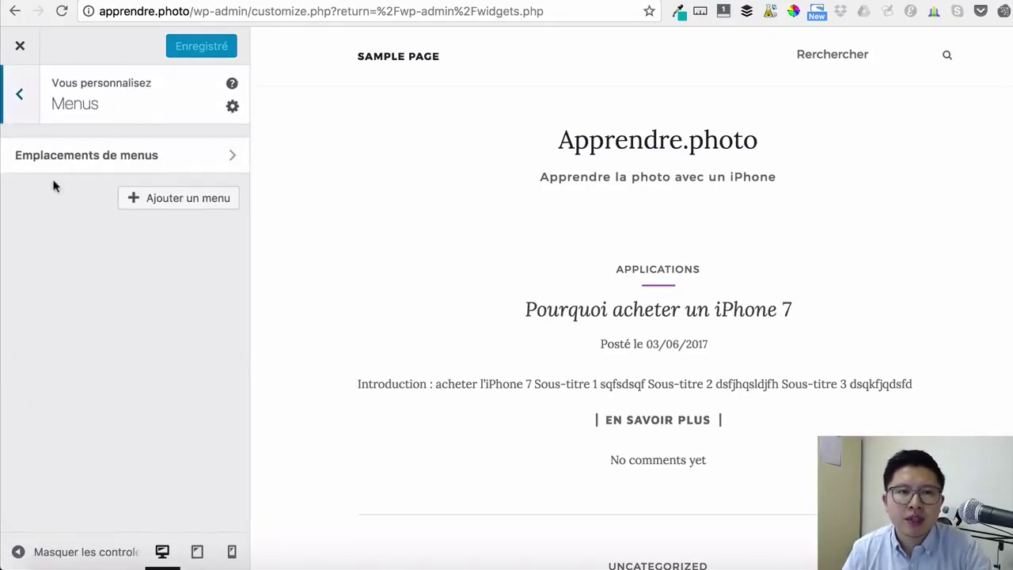
click(85, 156)
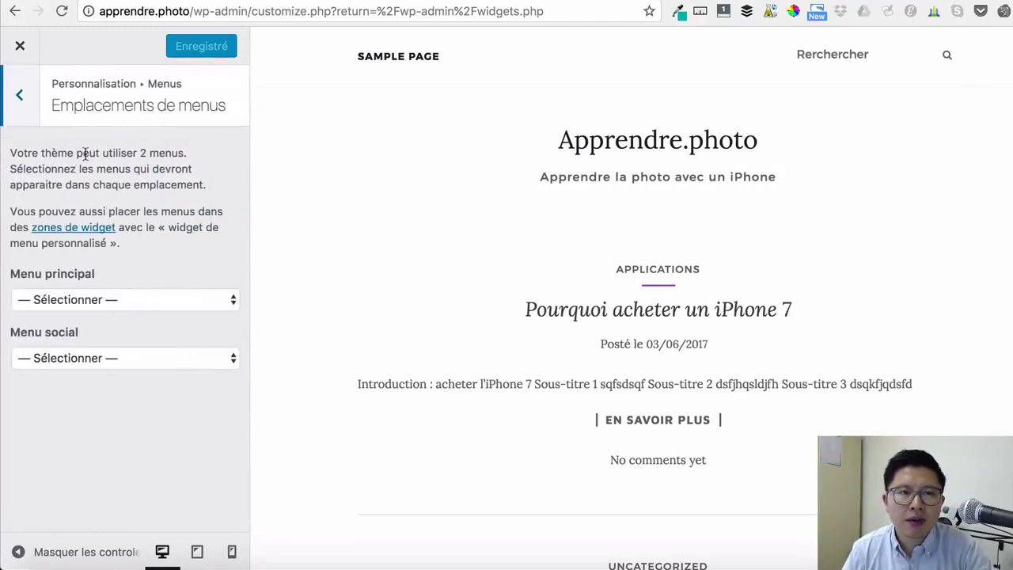
click(95, 299)
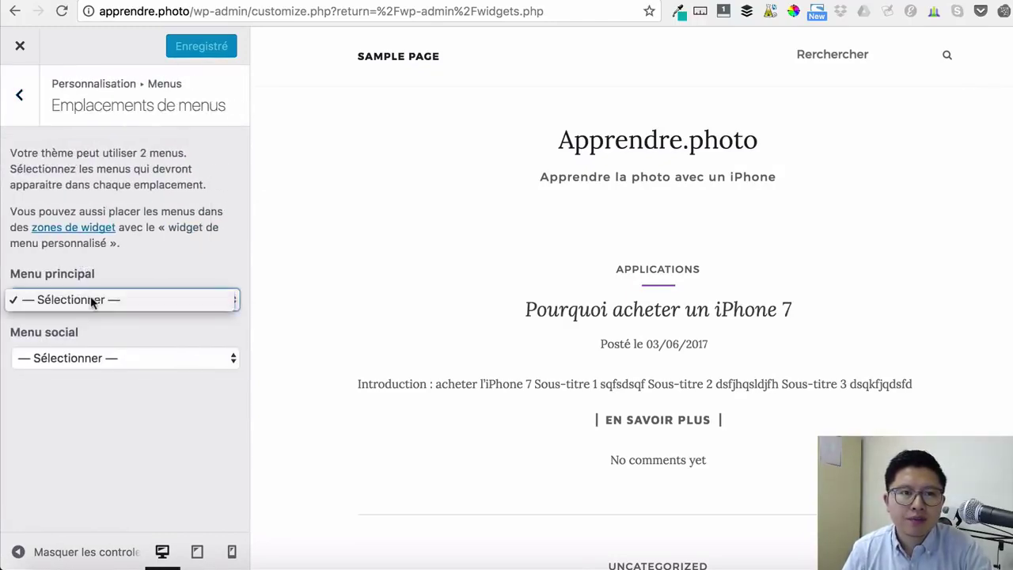
click(20, 96)
click(20, 97)
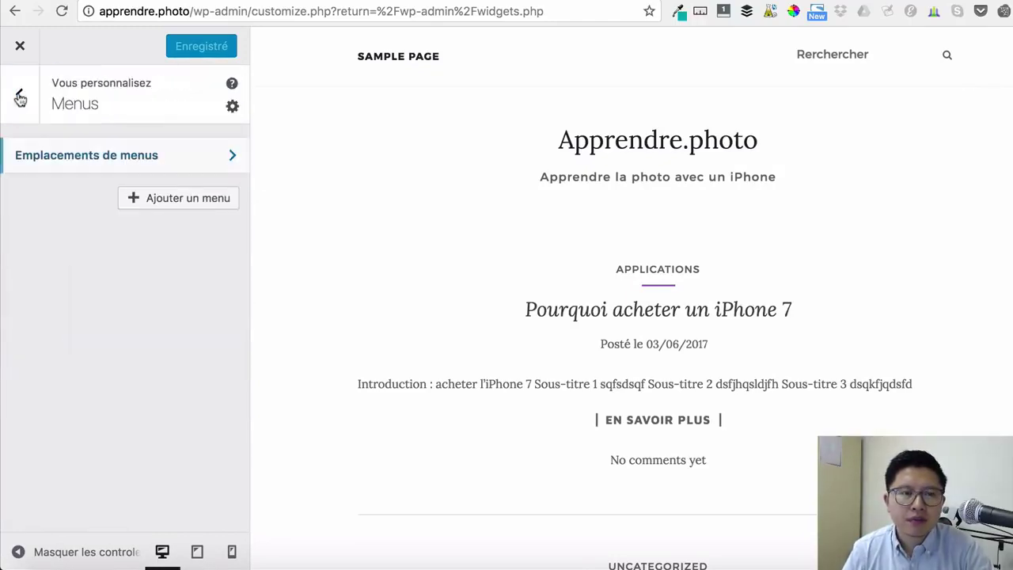
- Create a new menu named "Menu du haut"
click(167, 199)
click(179, 247)
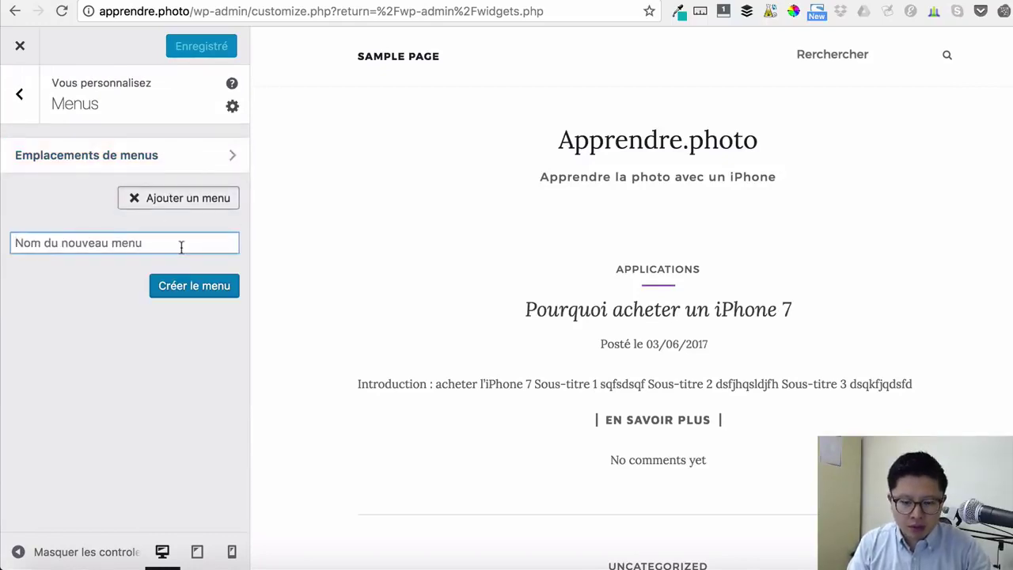
text(Menu du haut)
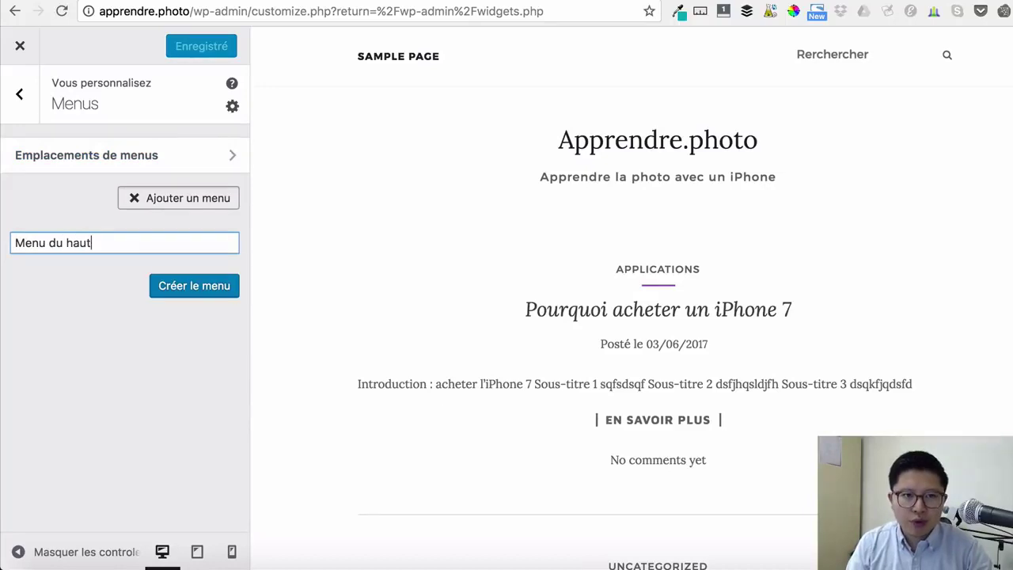
click(188, 287)
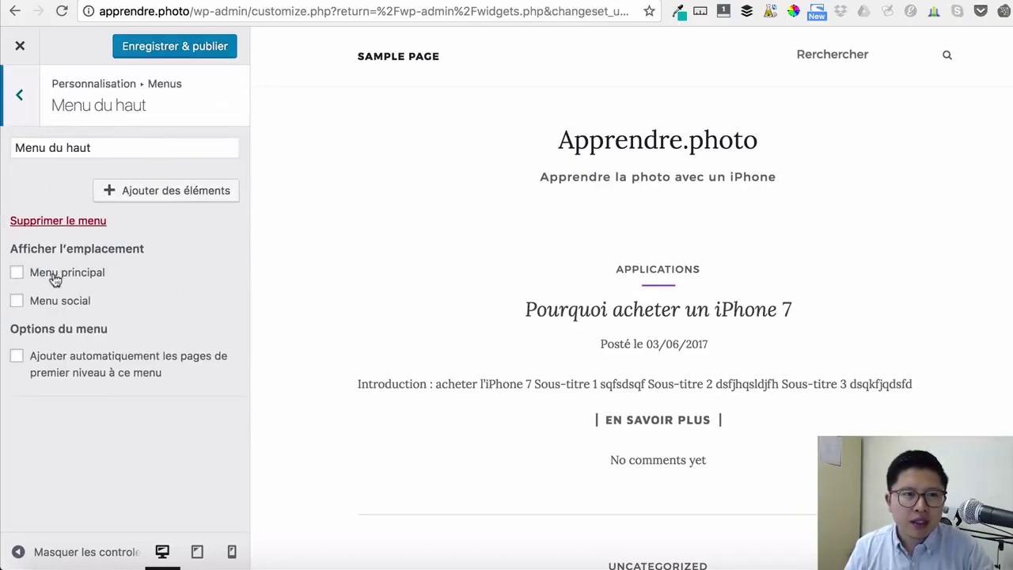
- Add the Matériel, Applications and Interview categories to Menu du haut, and save and publish the changes
click(146, 196)
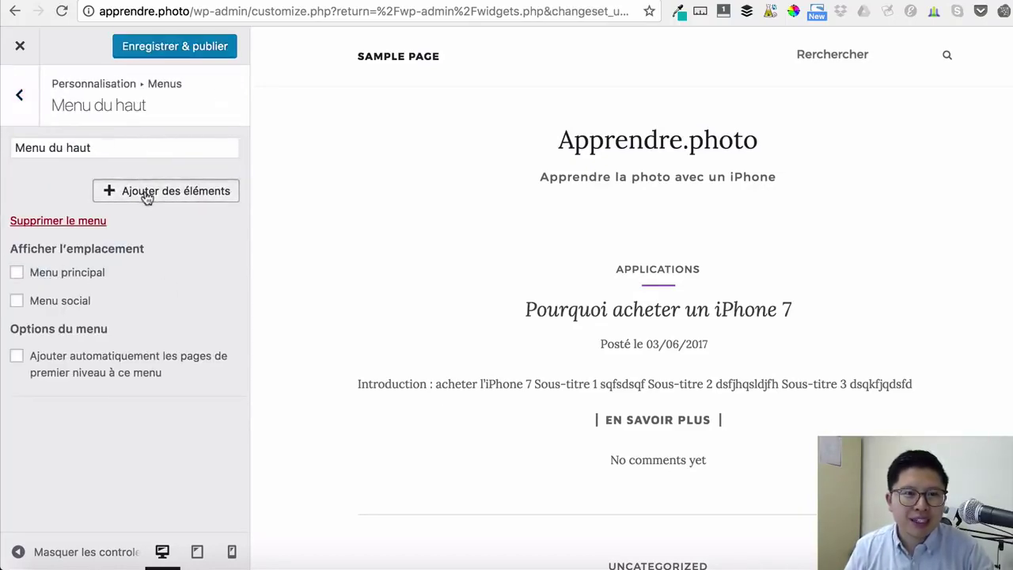
click(450, 337)
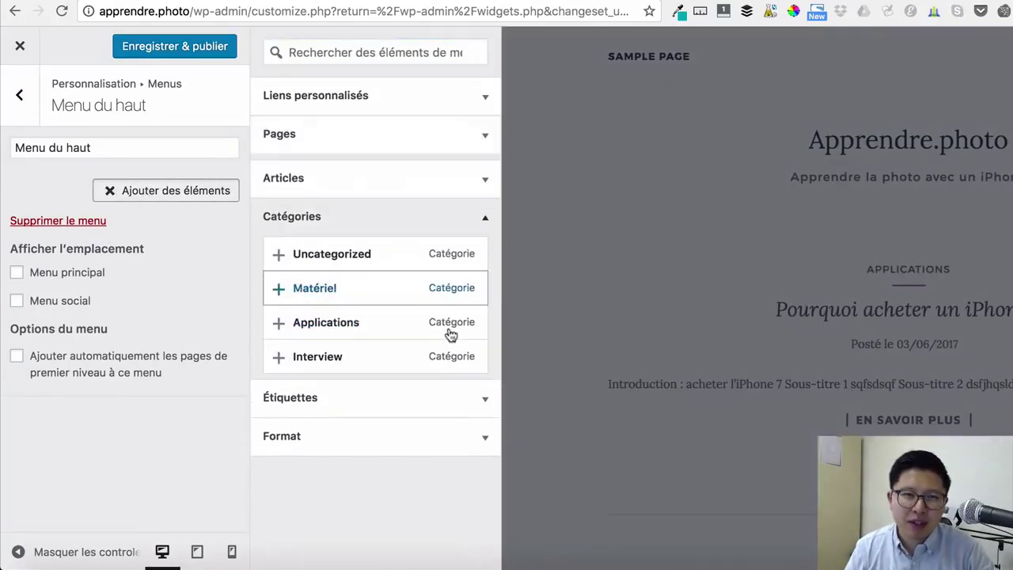
click(278, 284)
click(278, 318)
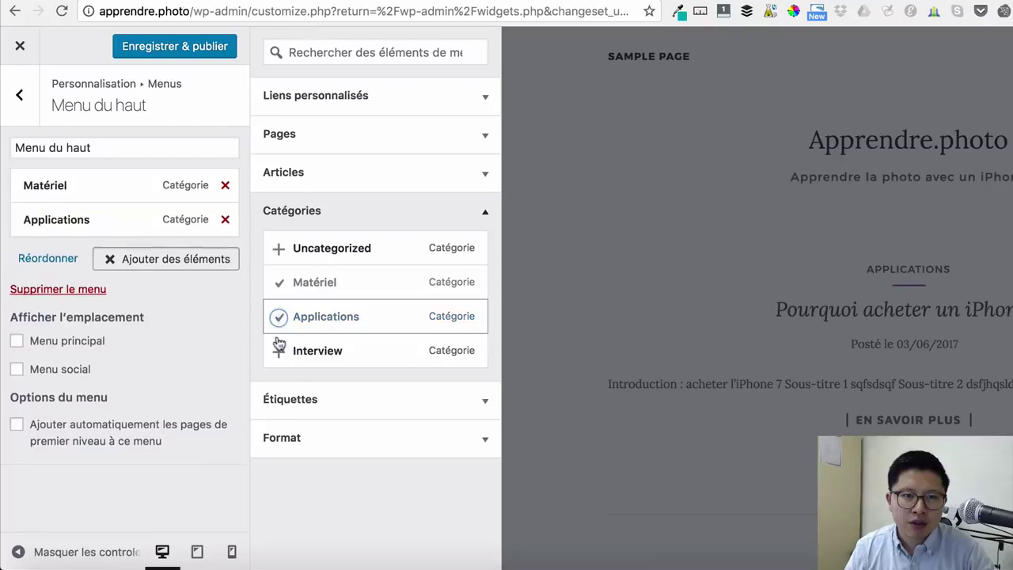
click(278, 353)
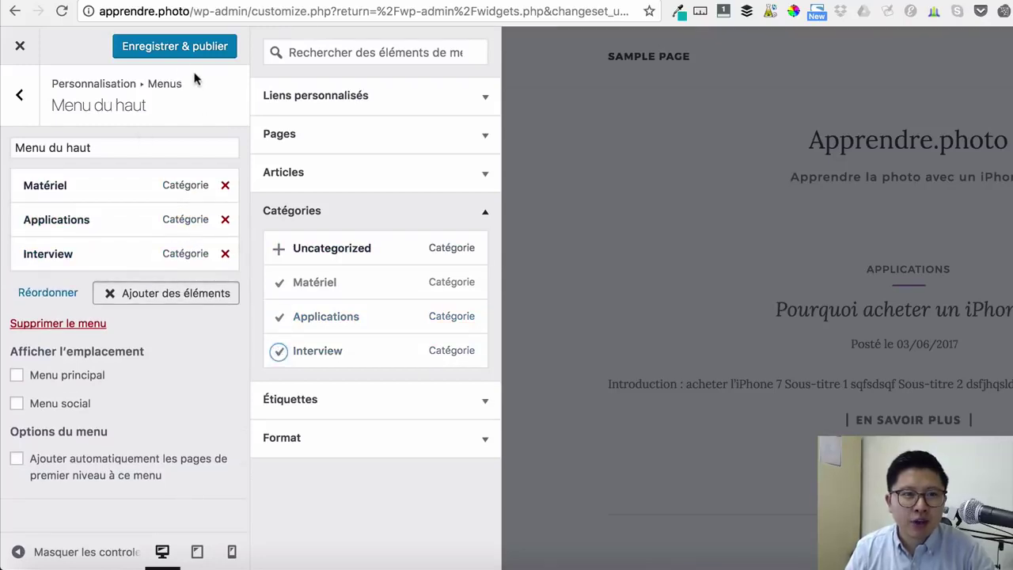
click(199, 45)
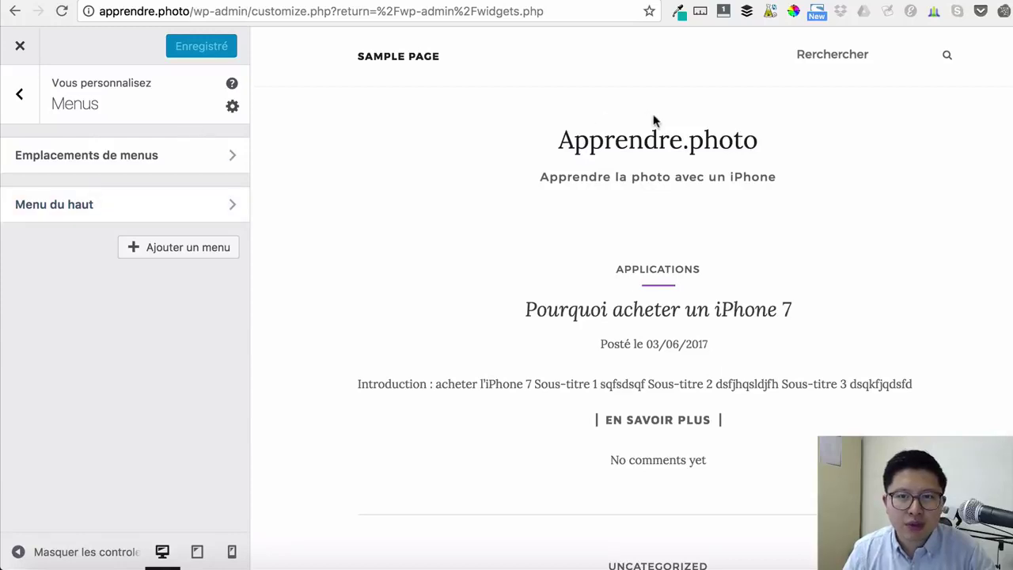
- Check the site preview for the new menu, reloading the customizer, and exit back to the widgets page
scroll(653, 135, down, 5)
scroll(653, 134, up, 5)
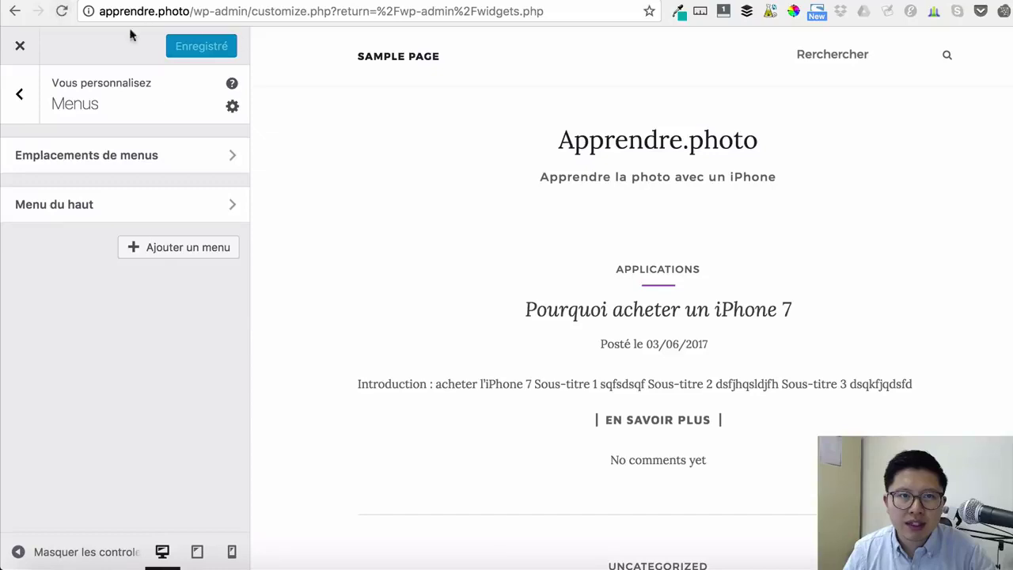
click(62, 11)
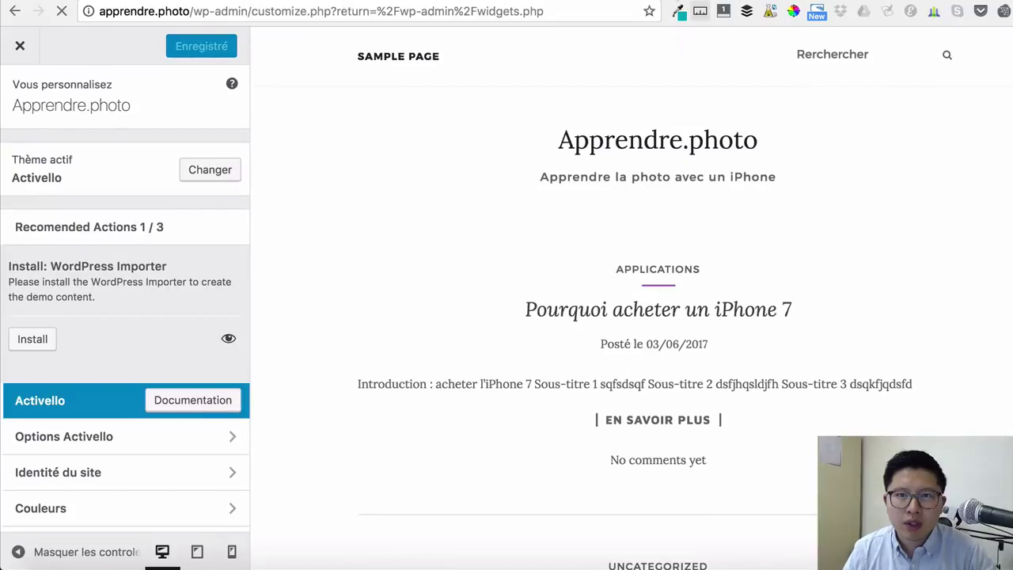
click(208, 11)
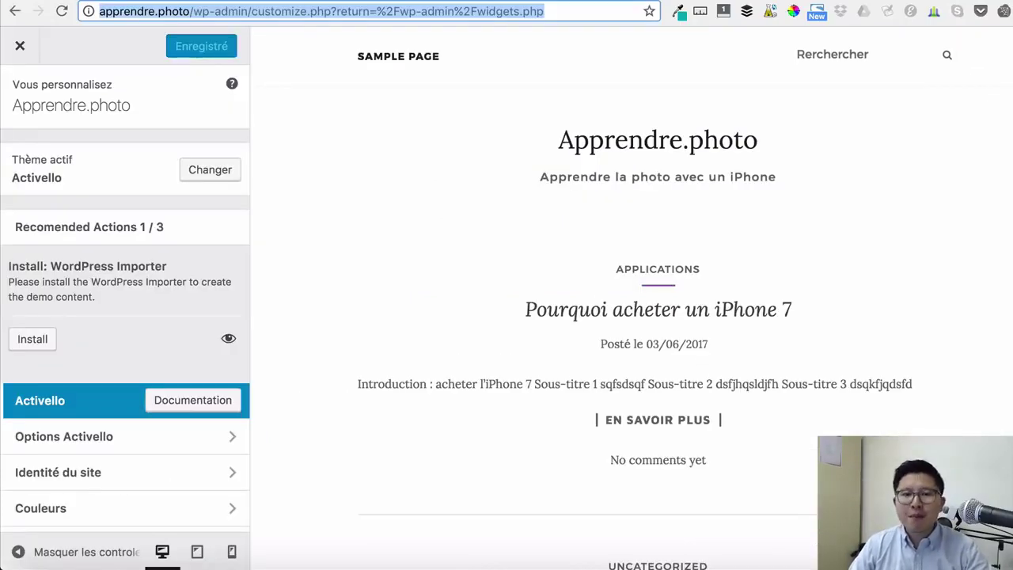
click(20, 45)
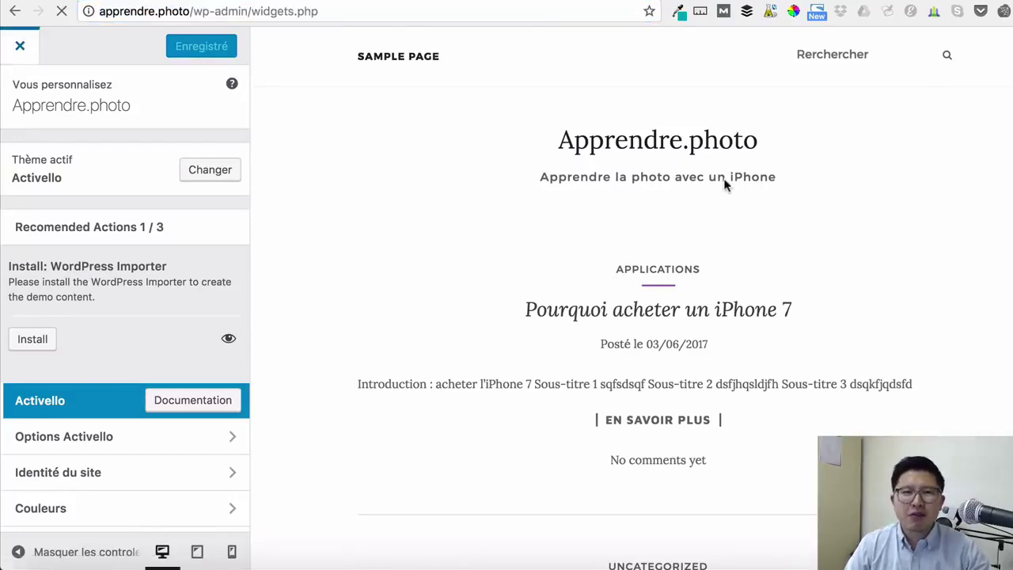